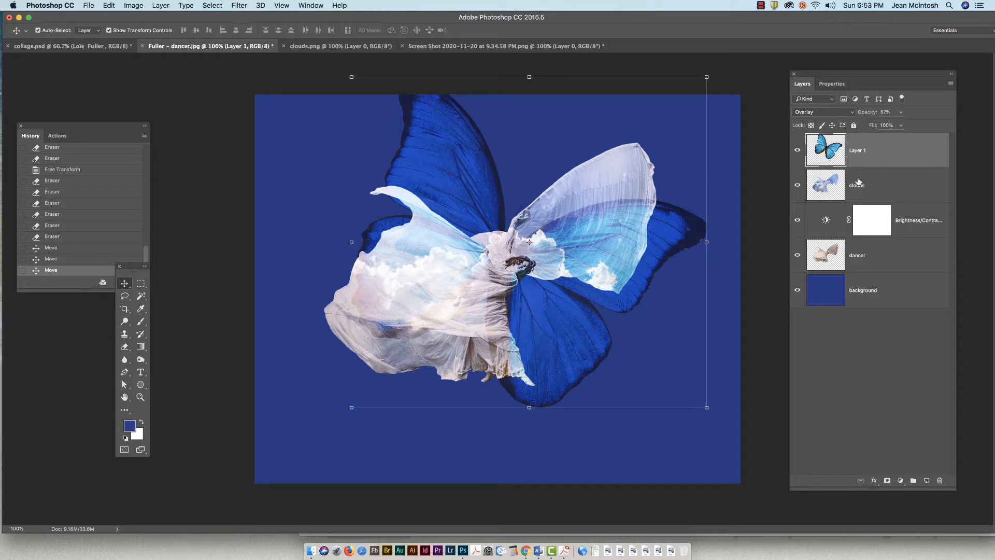
Step: Select the butterfly, clouds, Brightness/Contrast and dancer layers together and move them down until the butterfly wing fits inside the canvas
shift+click(892, 184)
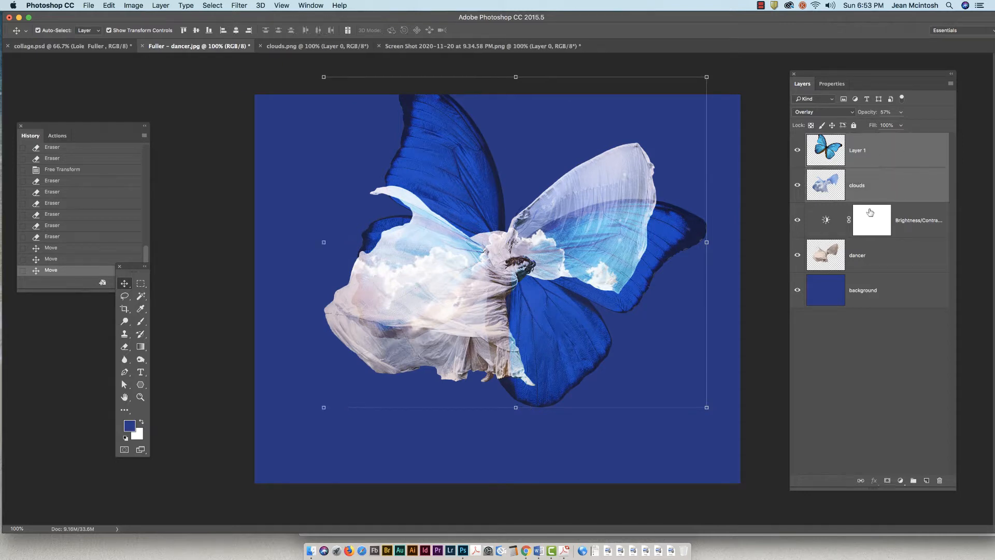
shift+click(913, 229)
shift+click(888, 262)
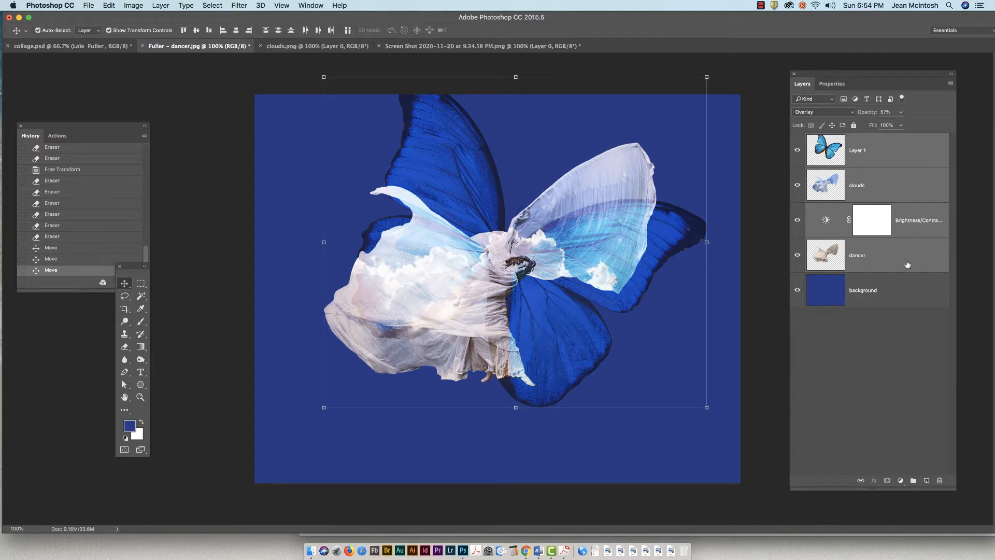
key(Down)
key(Down)
key(Down)
key(Down)
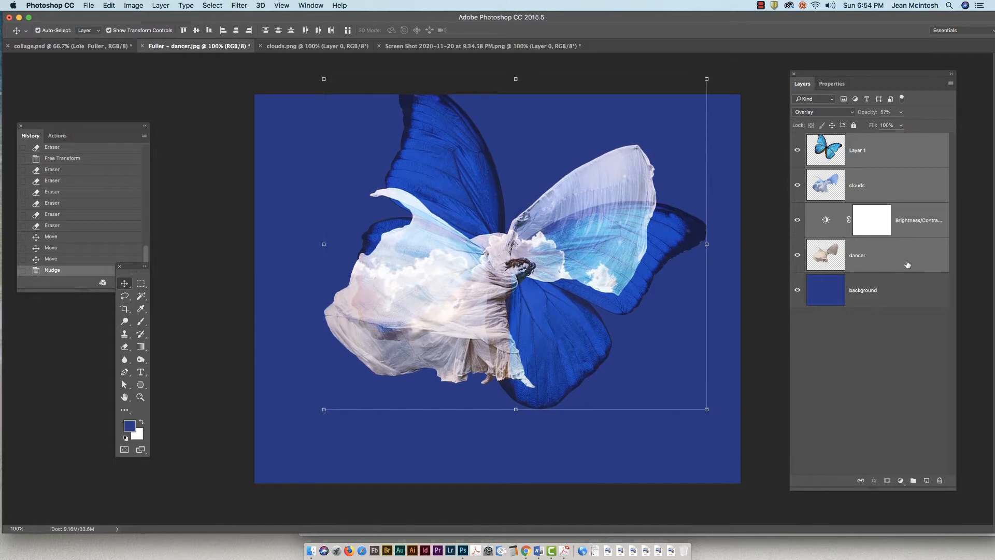
key(Down)
key(Down)
key(Down)
key(Down)
key(Down)
key(Down)
key(Down)
key(Down)
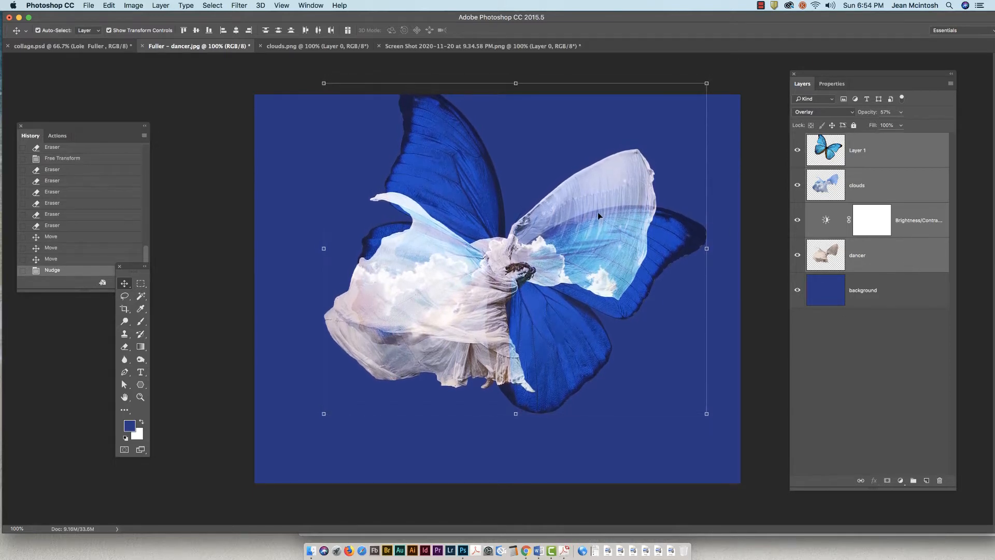
key(Down)
key(Down)
key(Down)
key(Down)
key(Down)
key(Down)
key(Down)
key(Down)
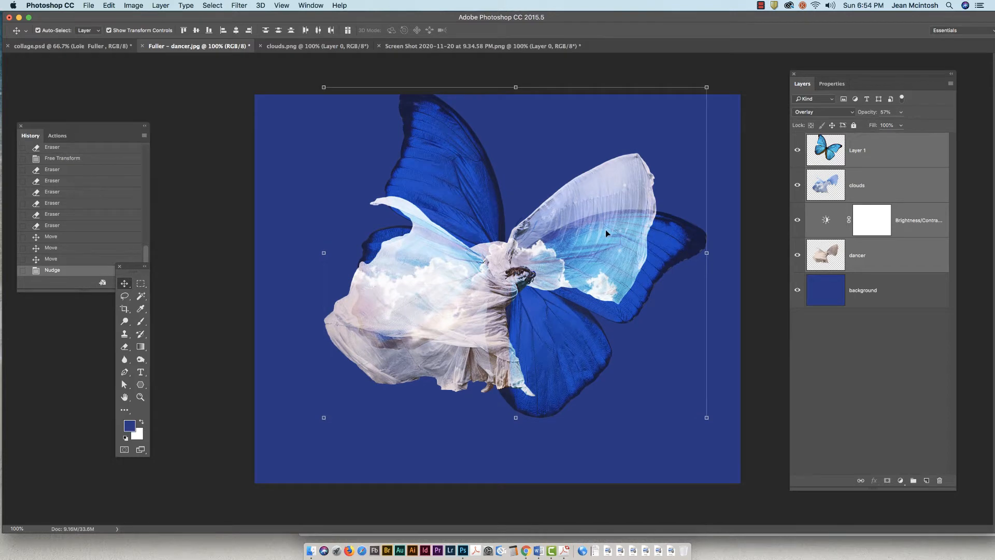
drag(606, 229, 600, 252)
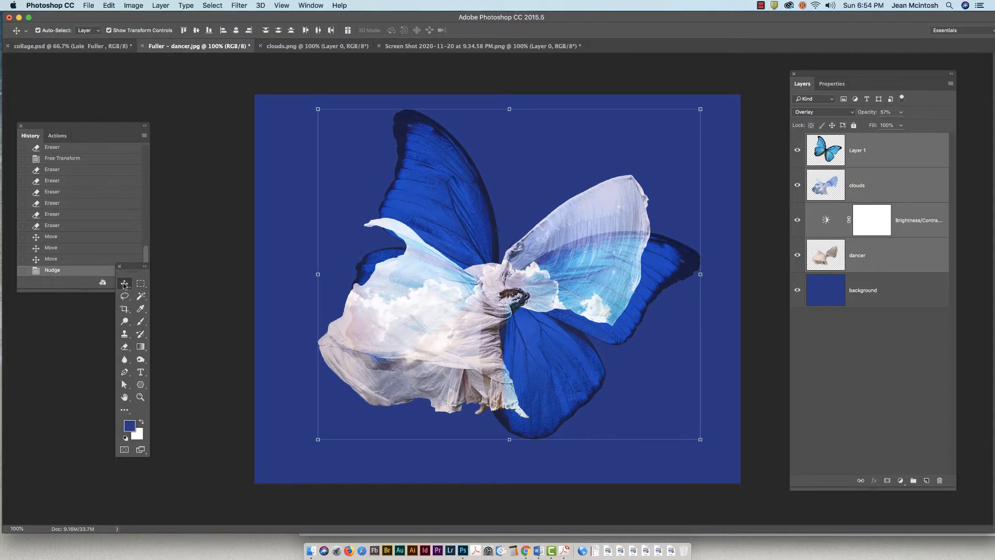
Step: Examine which part of the collage each layer holds, from the background up to the butterfly
click(906, 288)
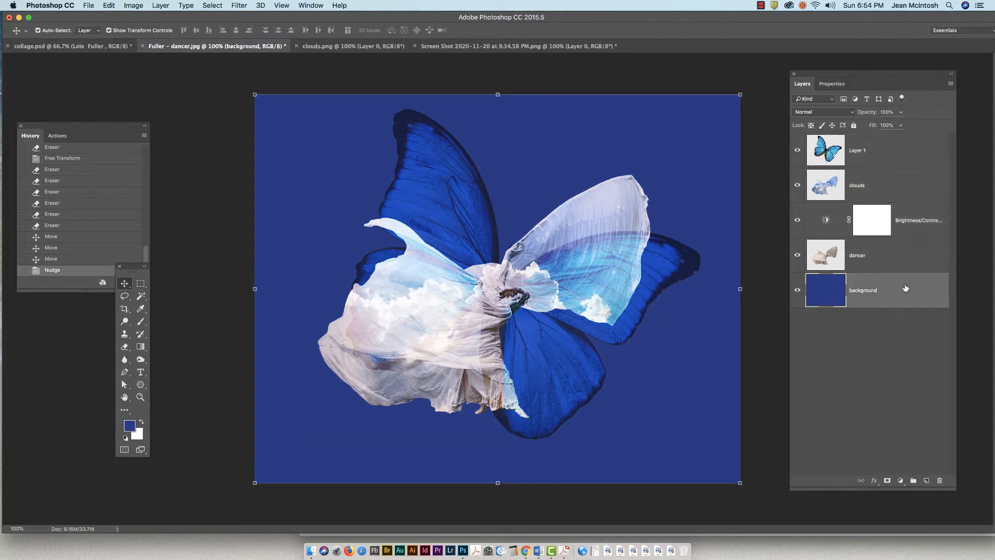
click(892, 151)
click(907, 186)
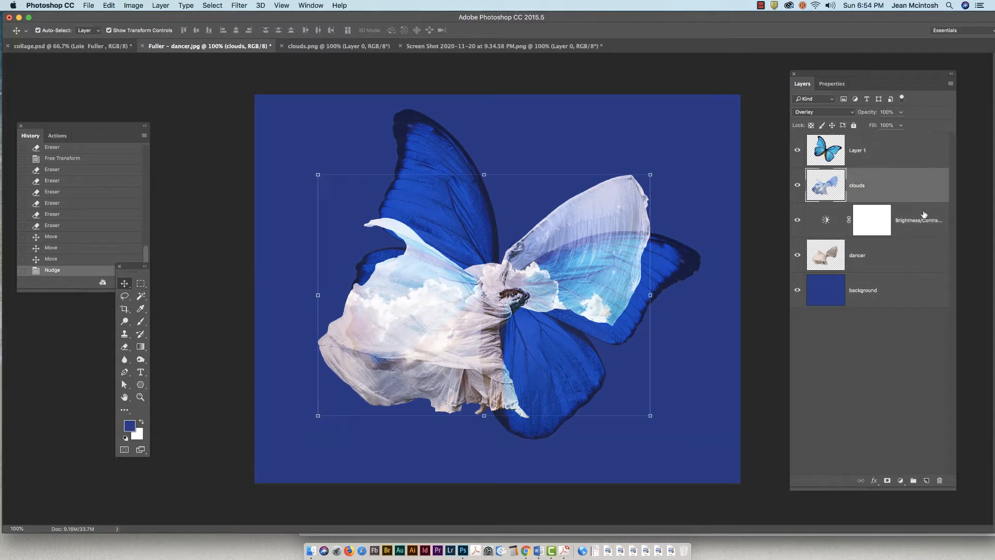
click(920, 215)
click(914, 246)
click(913, 156)
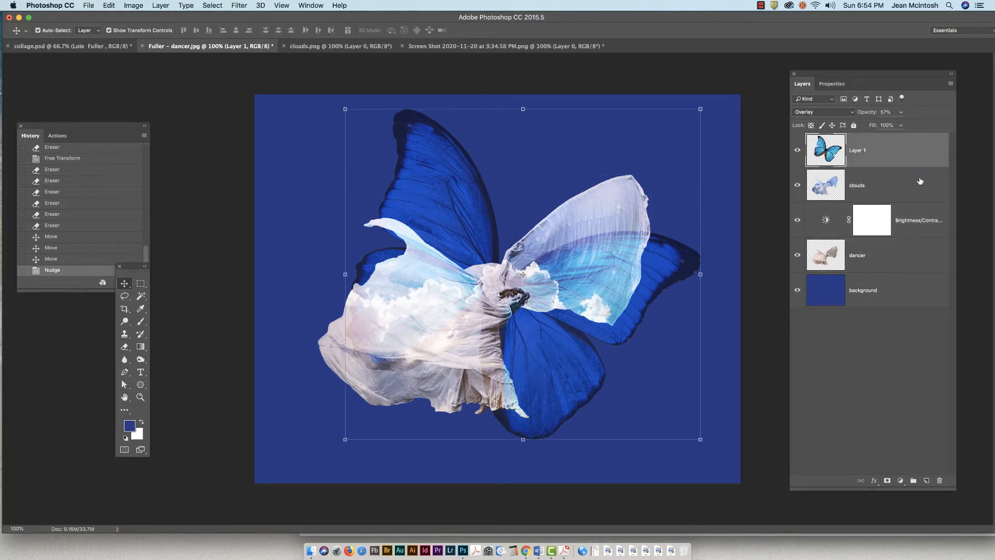
click(918, 181)
click(919, 215)
click(903, 258)
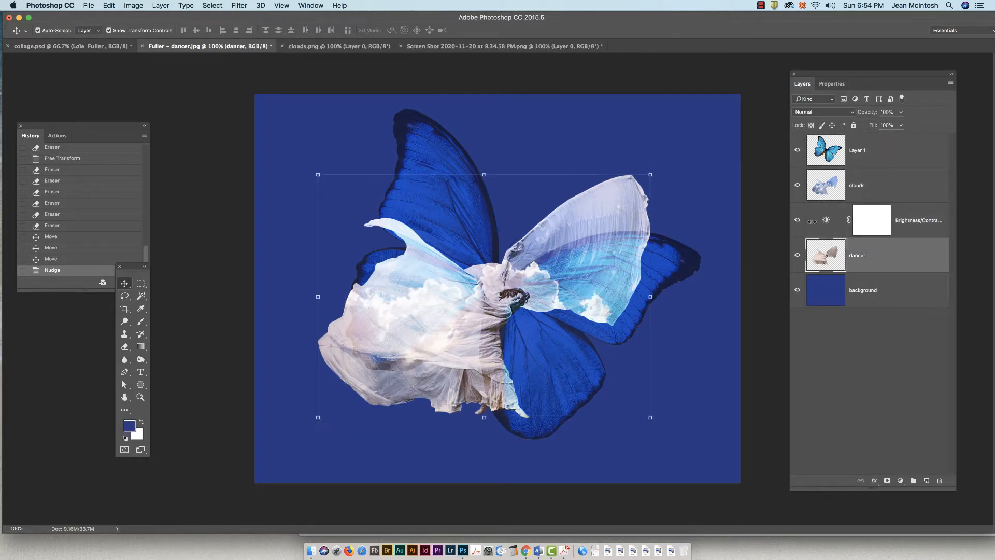
Step: Select the blue background layer and lock it completely
click(728, 154)
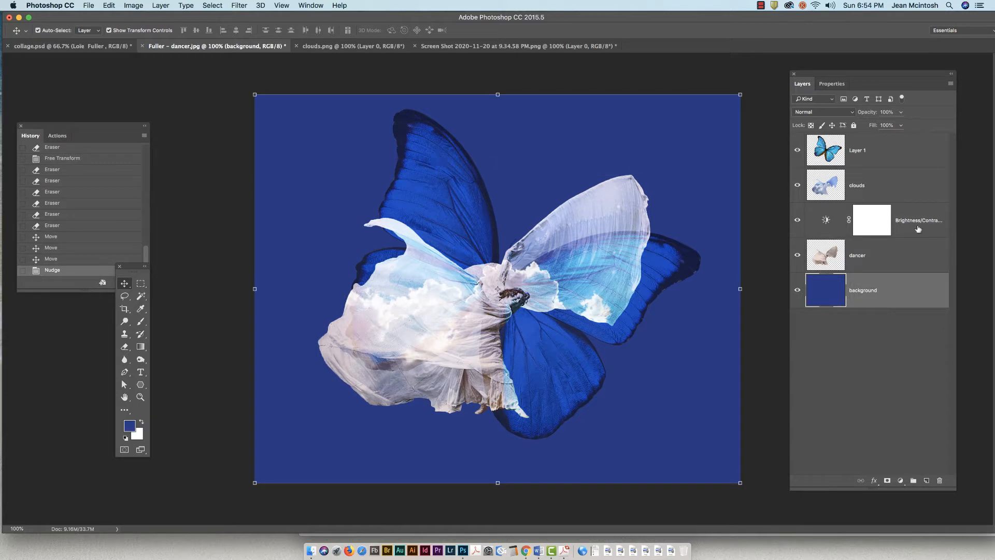
click(853, 125)
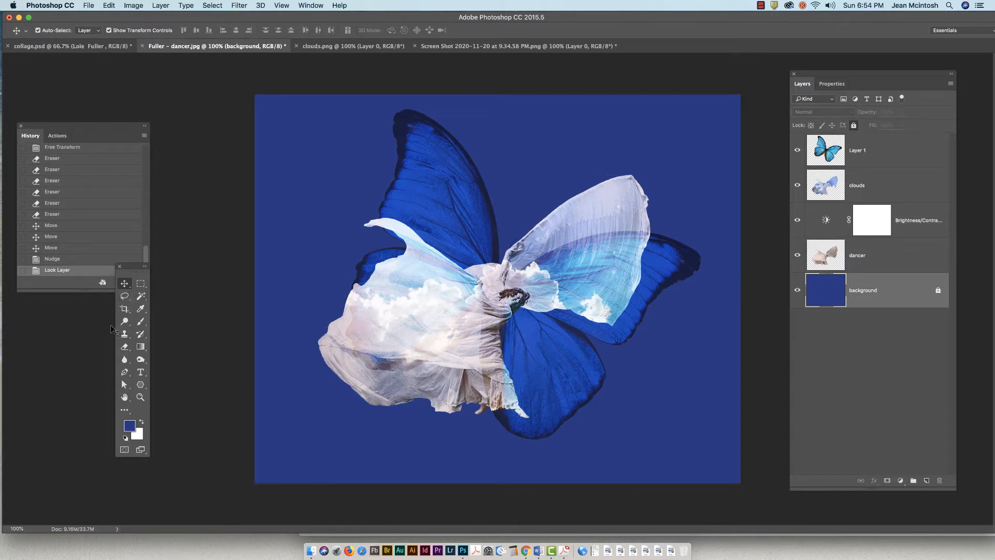
Step: Add a white letter L in Bodoni 72 as a text layer directly above the background layer
click(141, 372)
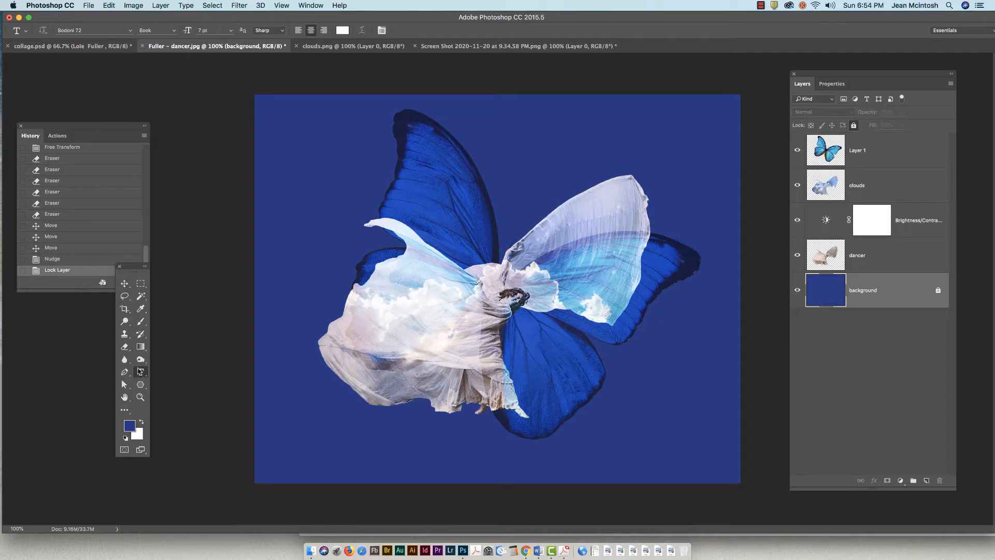
click(311, 149)
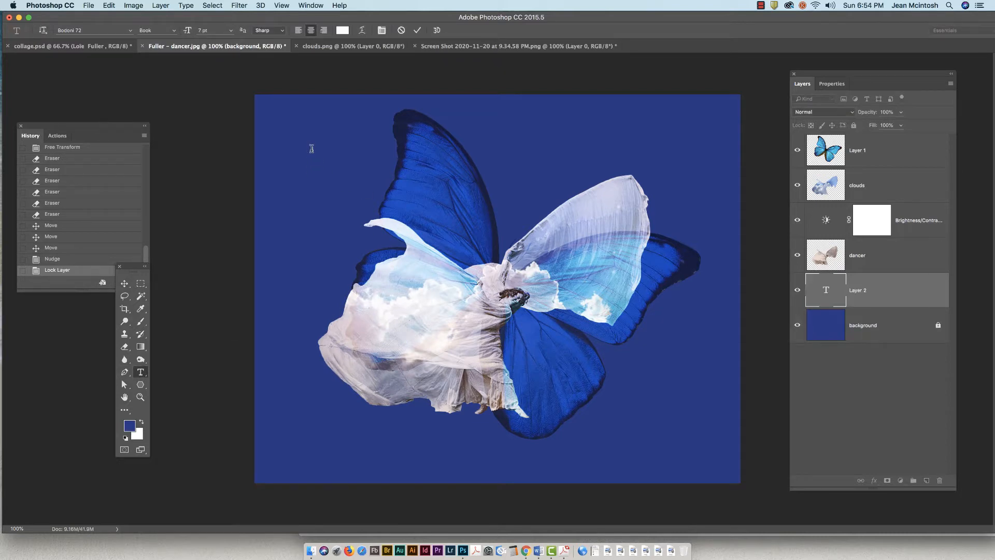
text(L)
click(124, 283)
Step: Scale the letter L up proportionally to about 8720%, place it behind the dancer's dress, and apply the transformation
click(314, 152)
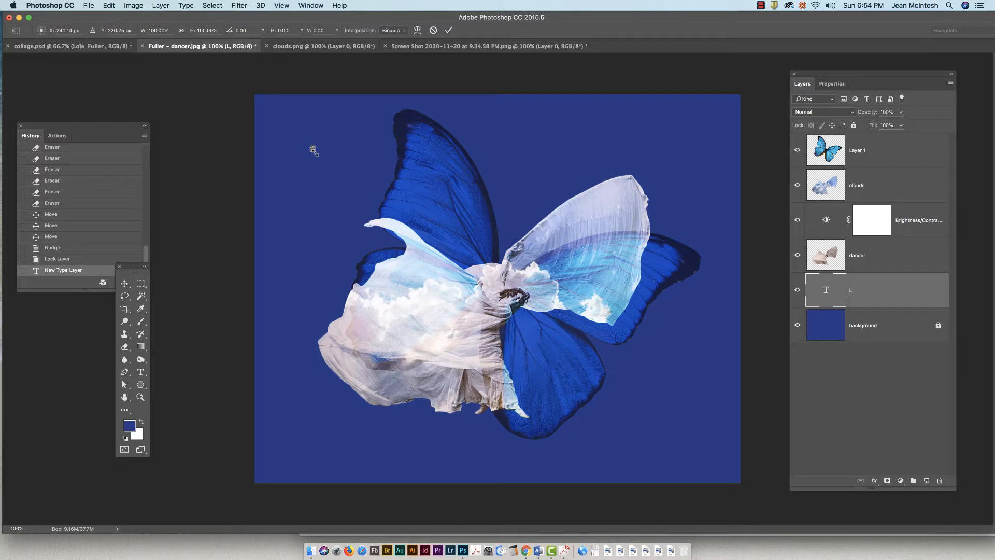
drag(313, 151, 688, 410)
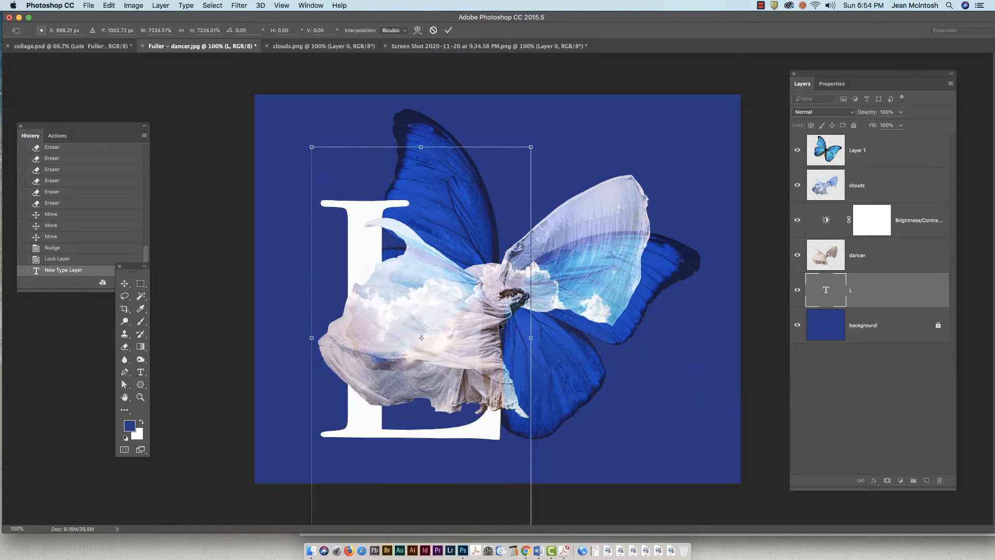
drag(356, 255, 335, 194)
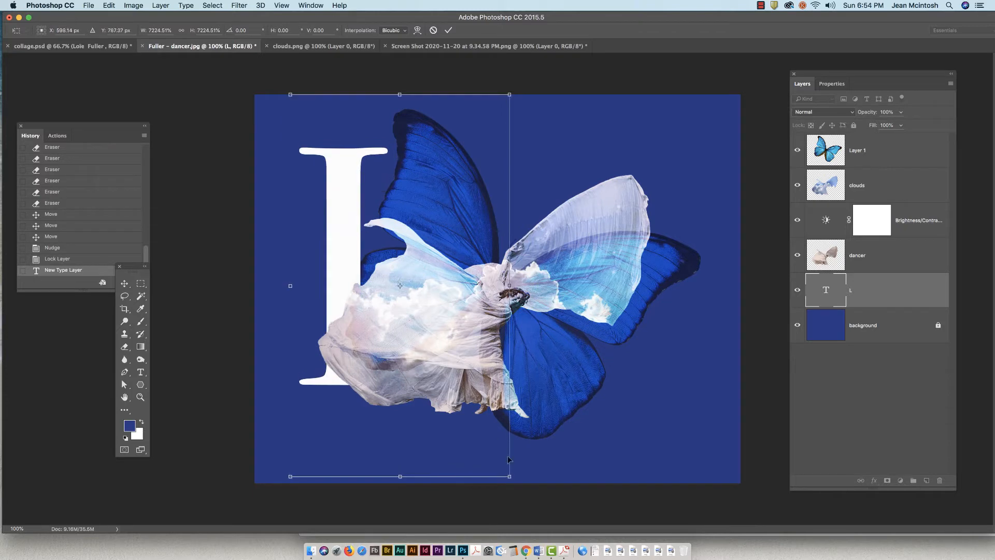
drag(508, 476, 639, 507)
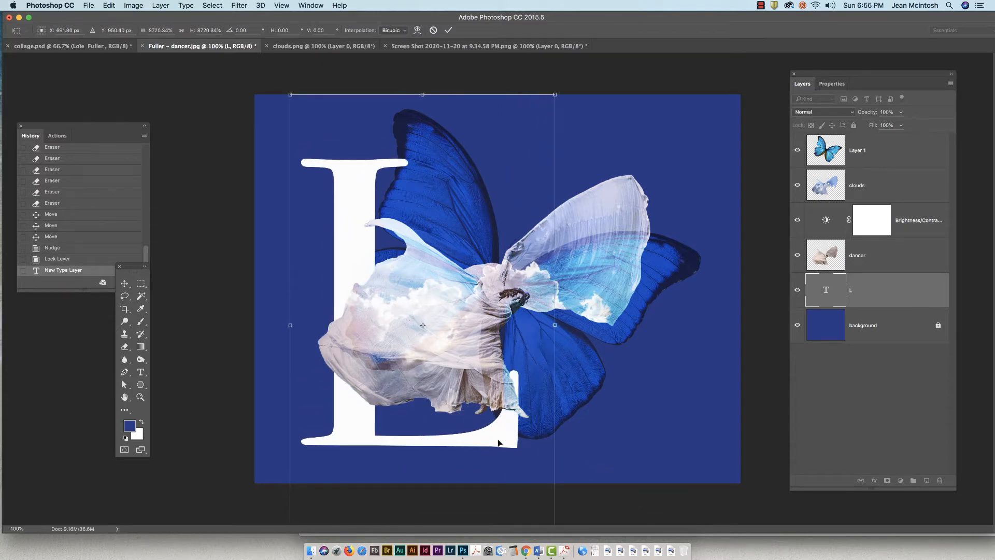
click(124, 284)
click(589, 185)
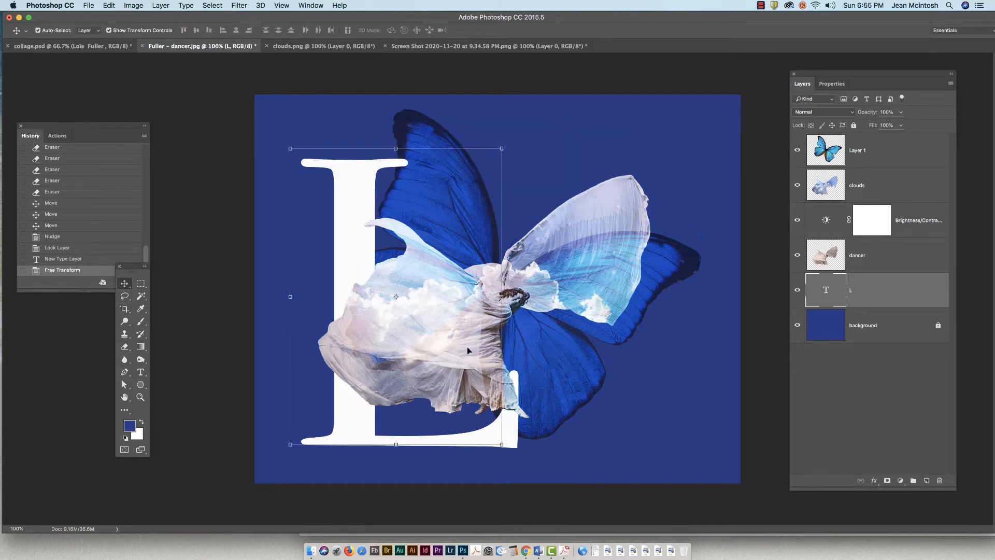
Step: Move the letter L about 0.26 in to the right and 0.36 in up behind the dancer
click(356, 183)
drag(356, 185, 370, 167)
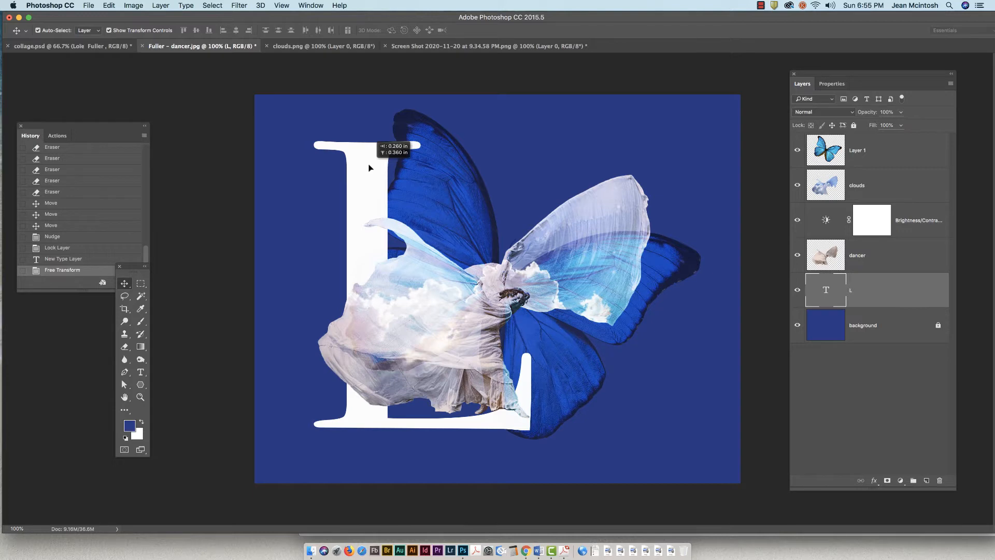
drag(369, 168, 369, 167)
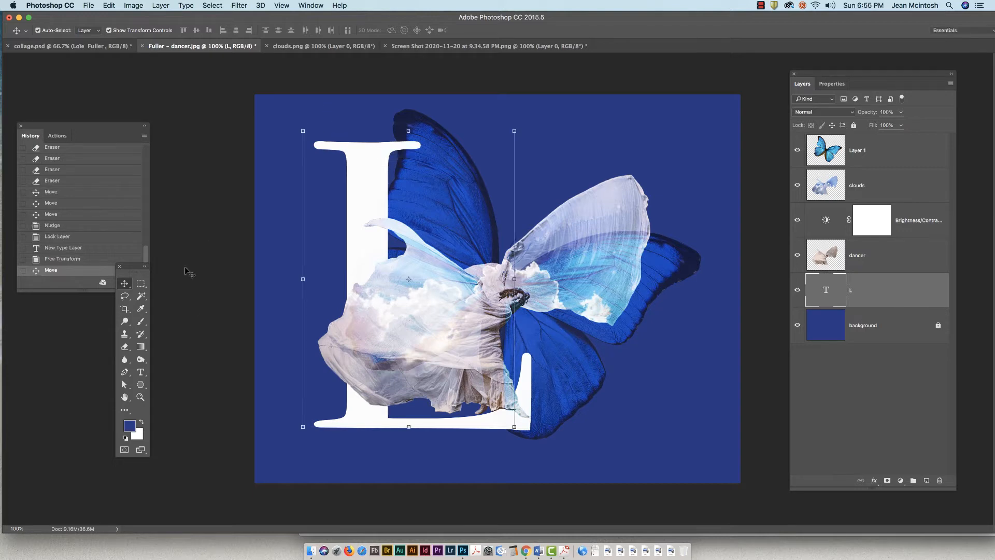
Step: Examine the paragraph and character formatting settings for the letter L and dismiss them
click(140, 372)
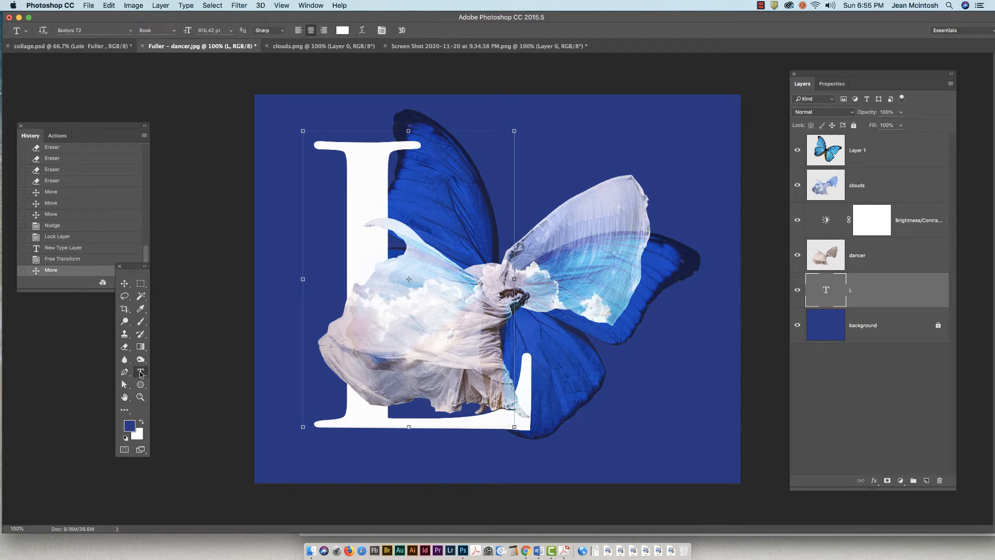
click(381, 30)
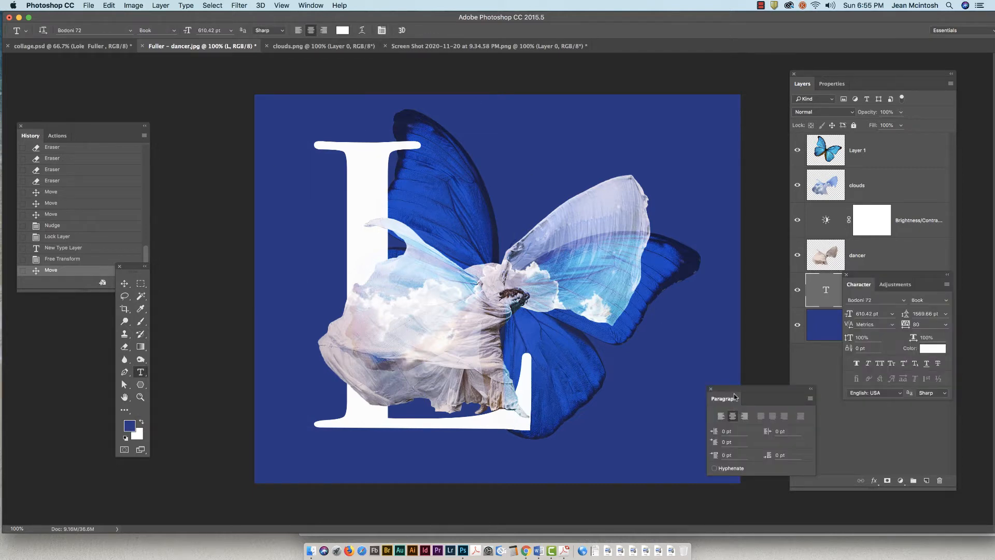
drag(732, 391, 683, 82)
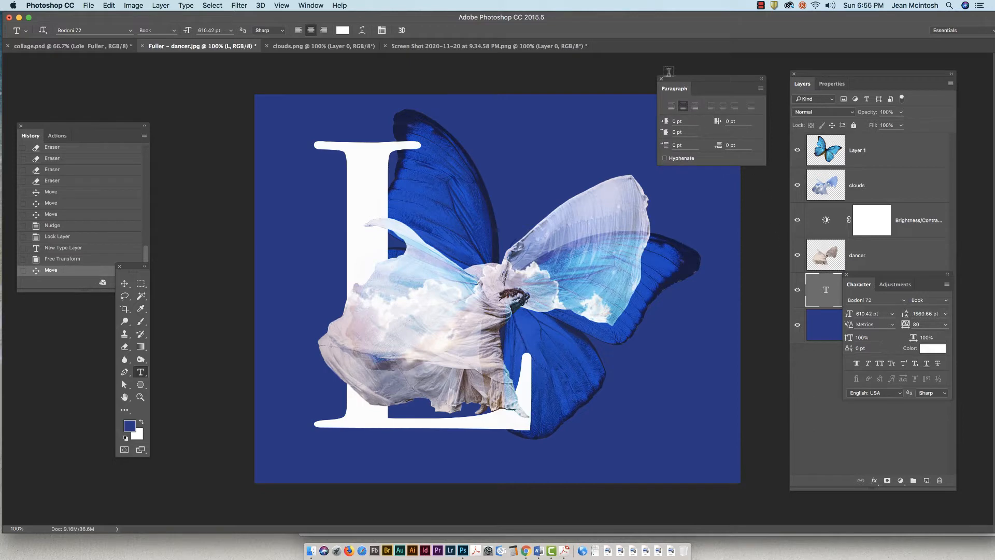
click(661, 79)
drag(852, 282, 677, 77)
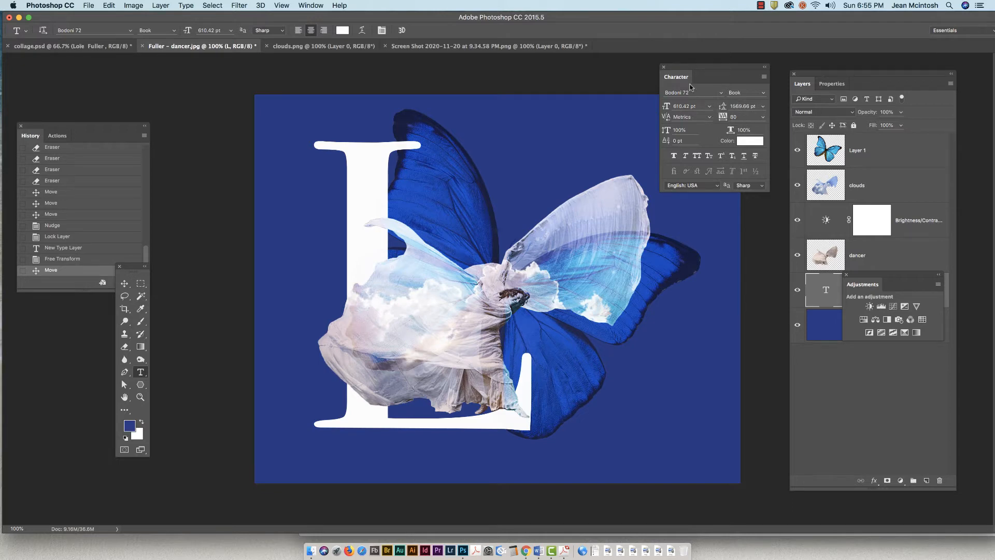
drag(675, 68, 678, 72)
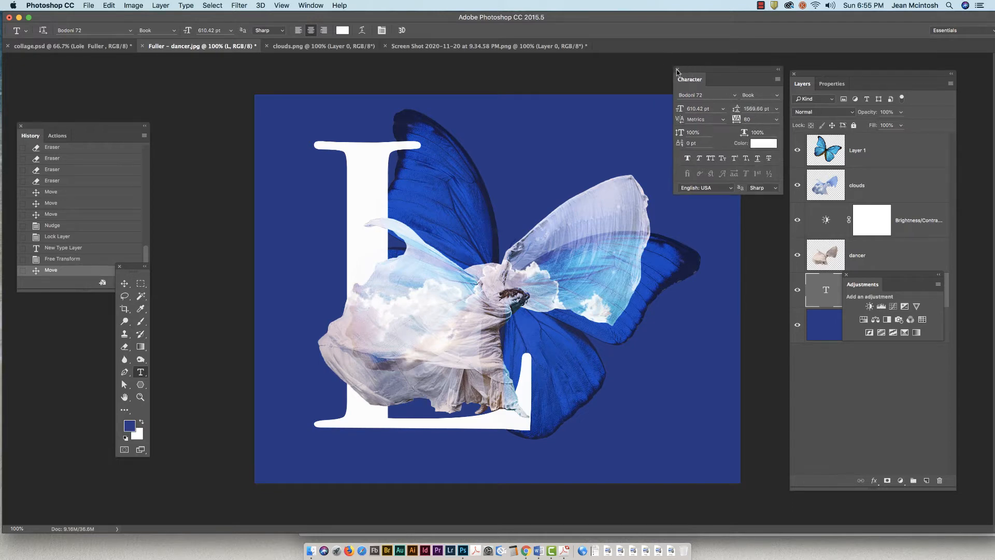
click(677, 70)
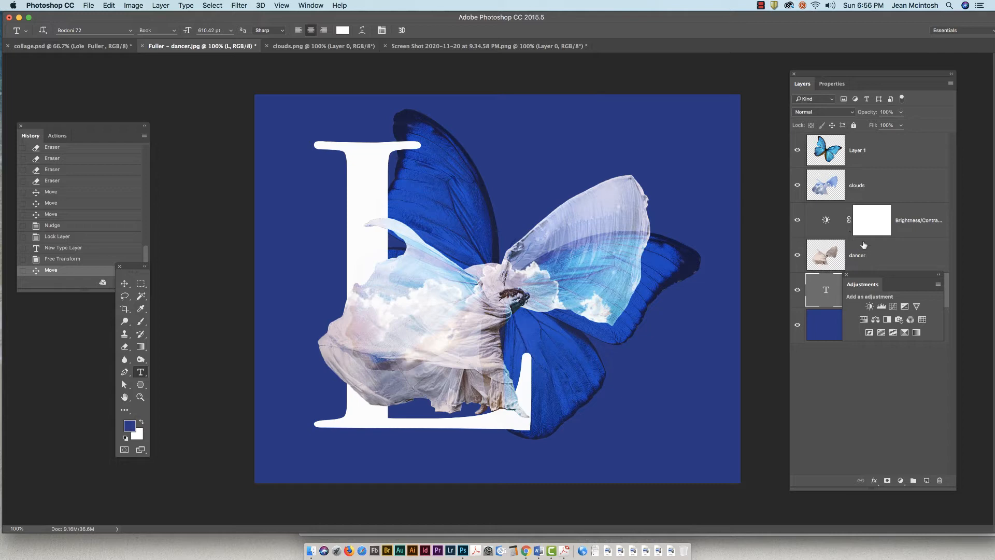
Step: Rasterize the L text layer into pixels and deselect it
click(873, 254)
click(872, 292)
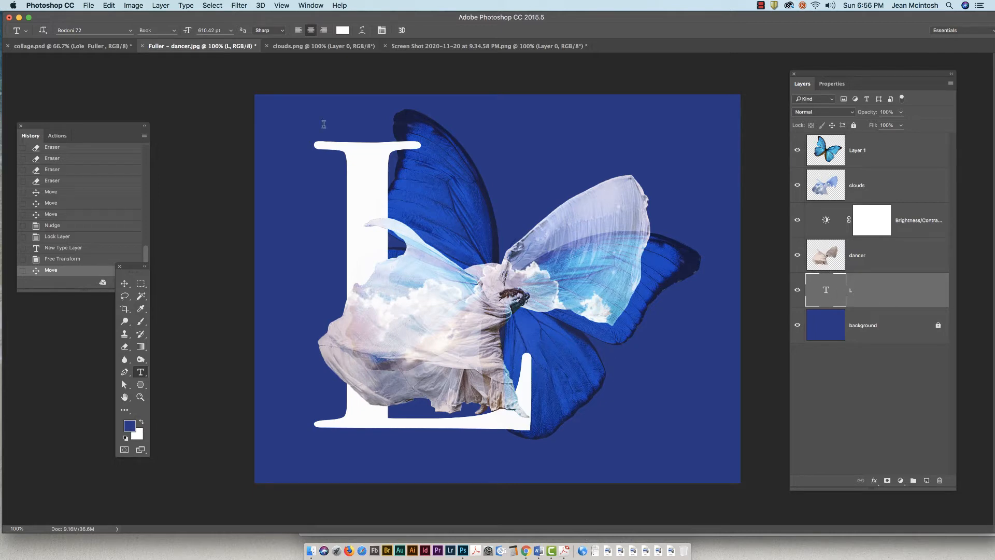
click(185, 6)
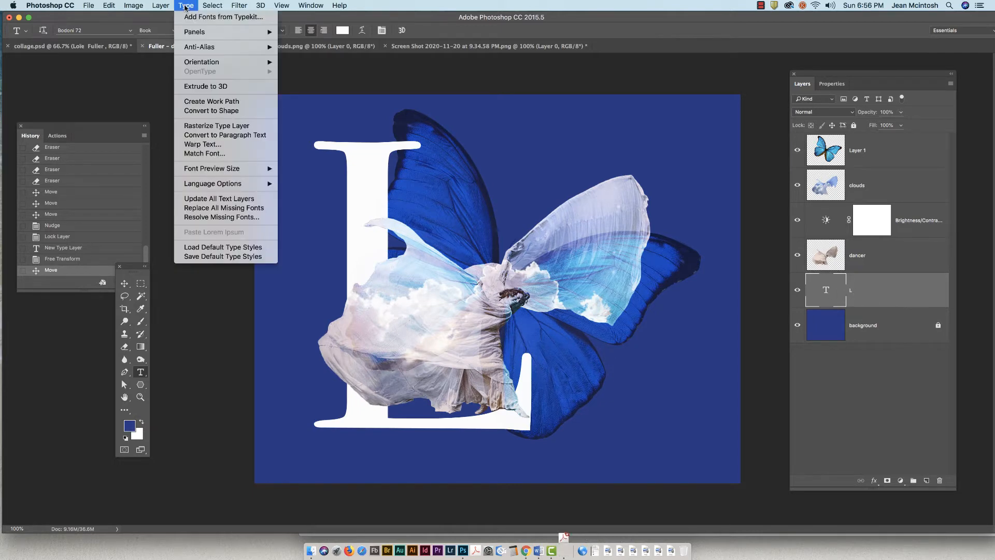
click(211, 126)
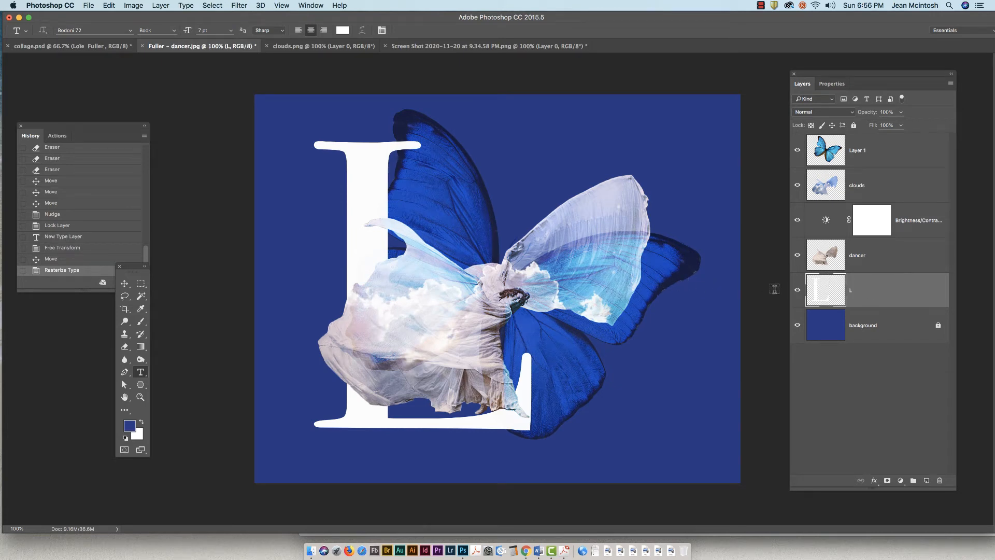
click(125, 284)
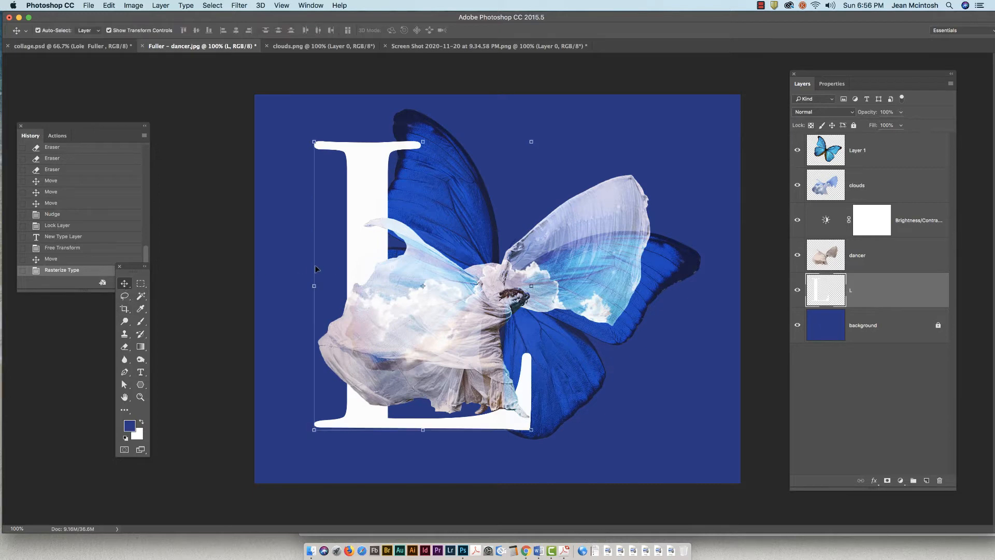
click(294, 111)
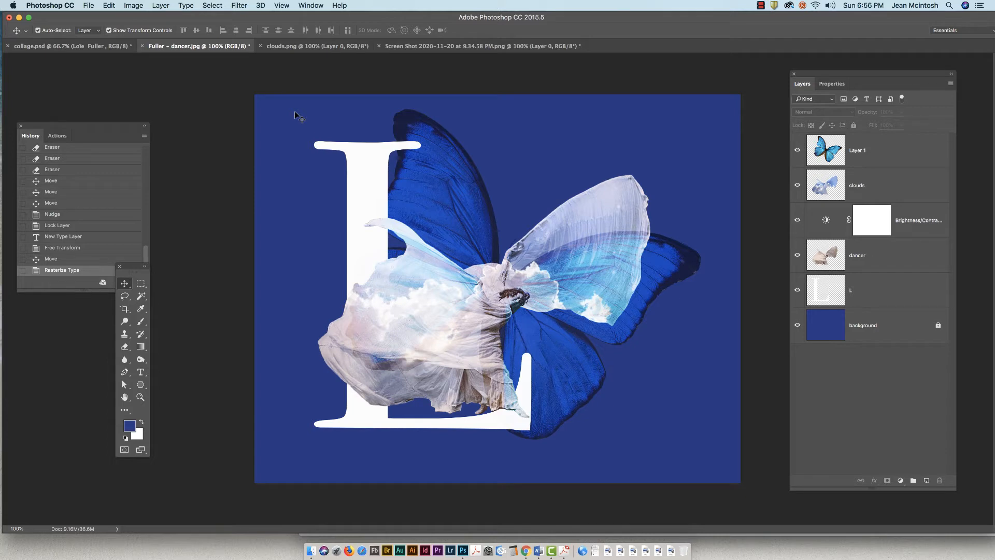
Step: Hide the L layer to compare the collage without the letter, and show it again
click(797, 290)
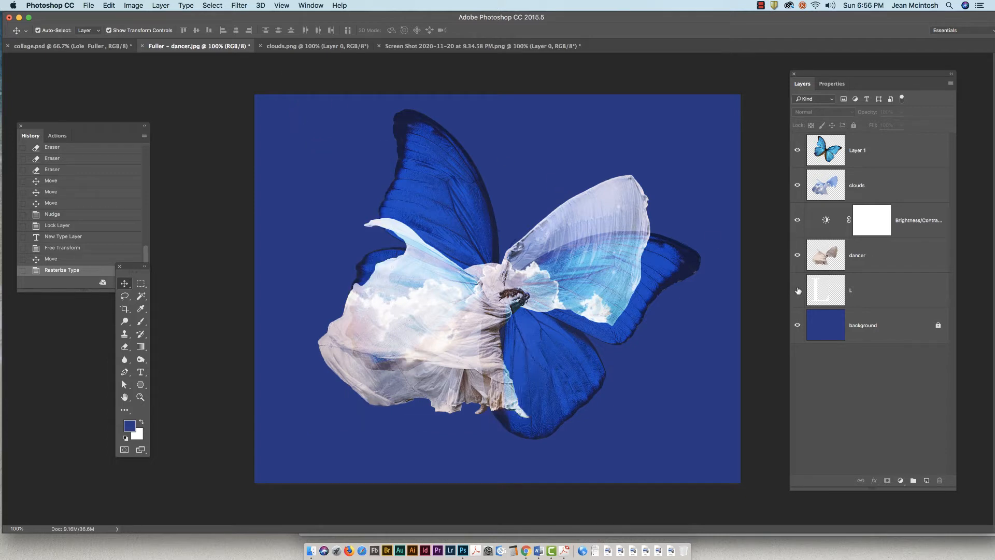
click(798, 291)
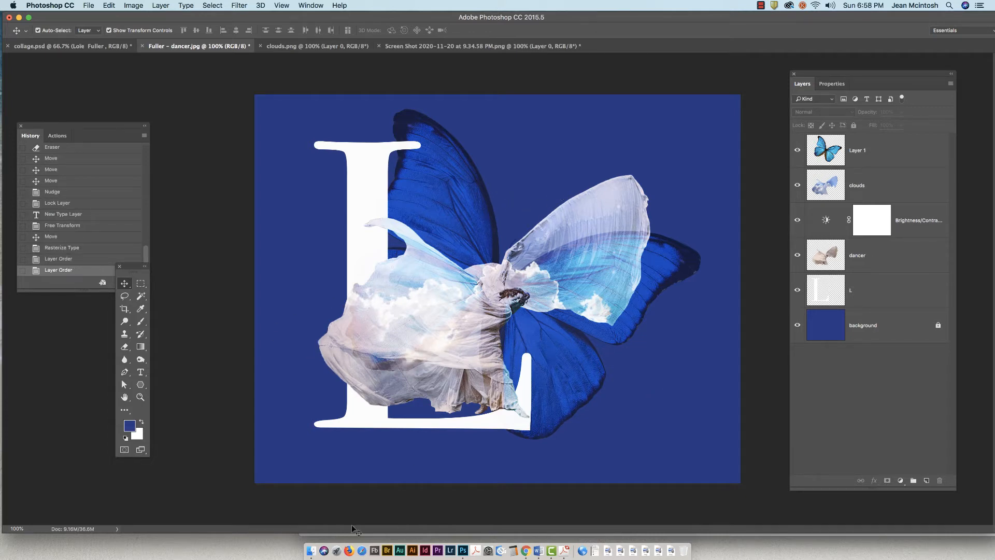
Step: Switch to the Word document, copy "Loïe Fuller" from its title, and minimize the document to return to the collage
click(541, 553)
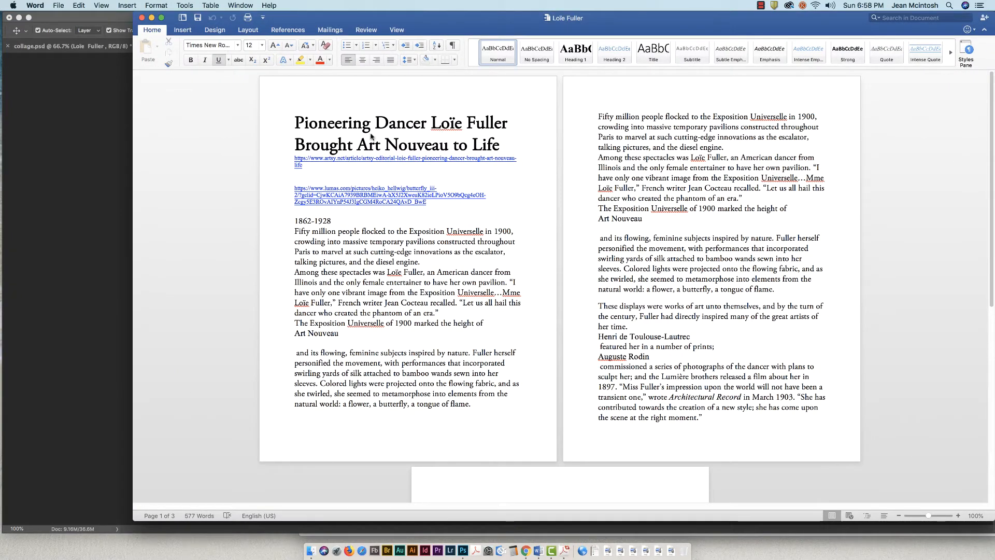
drag(433, 122, 504, 125)
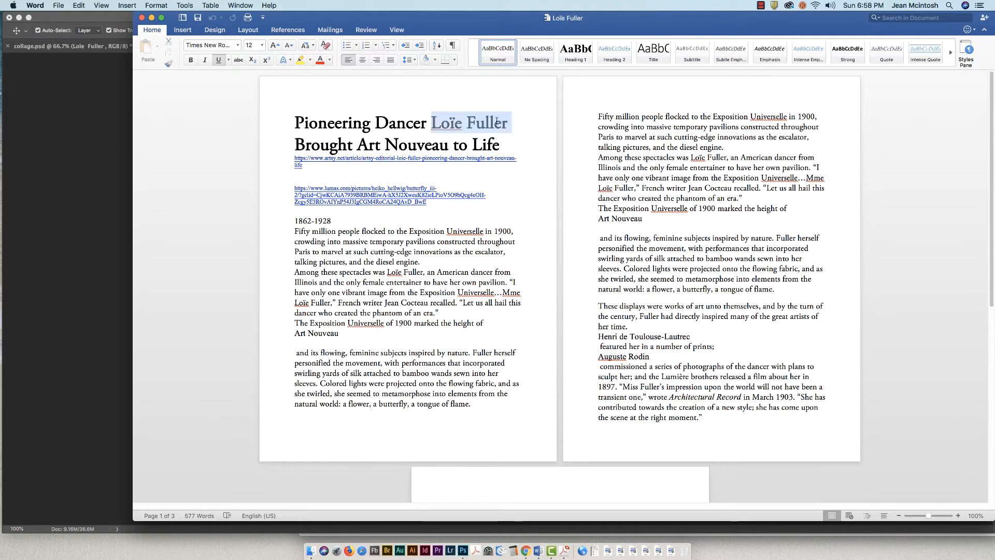
key(super+c)
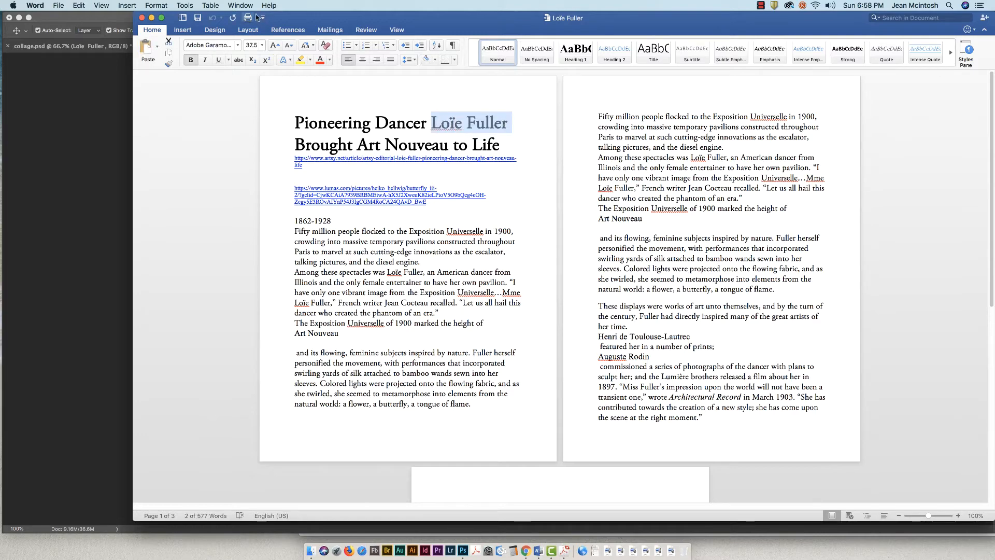
click(151, 18)
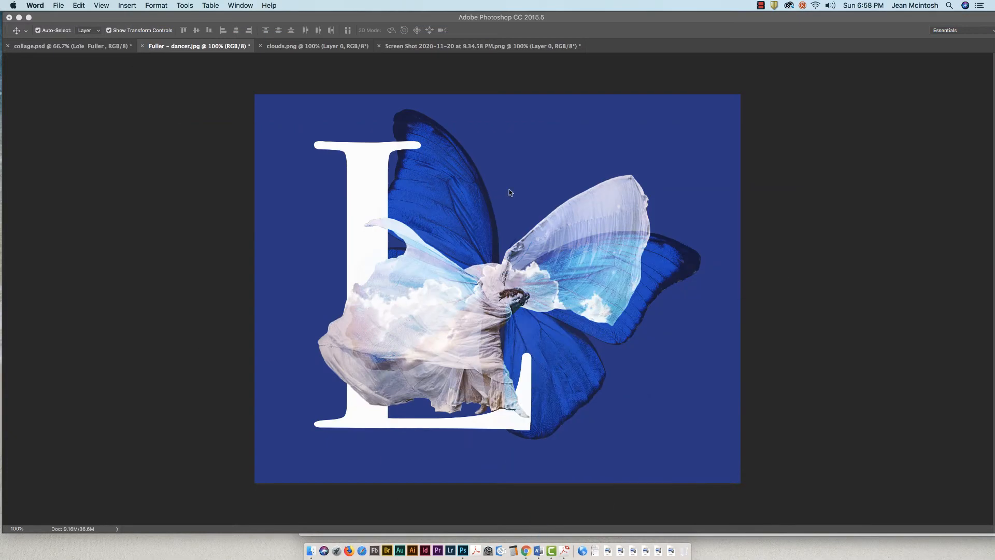
Step: Add a text layer above the raised wing in Photoshop and paste "Loïe Fuller" into it
click(509, 189)
click(140, 371)
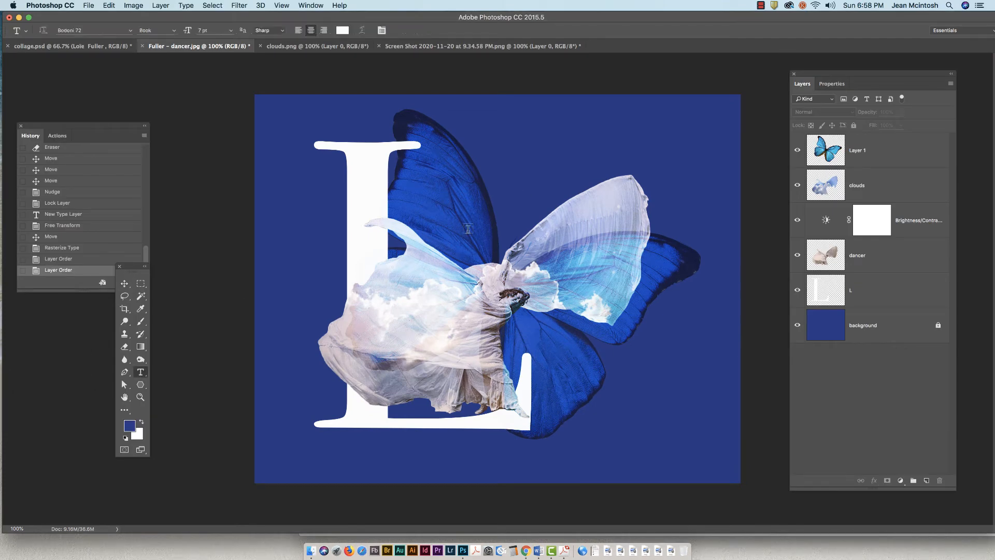
click(497, 165)
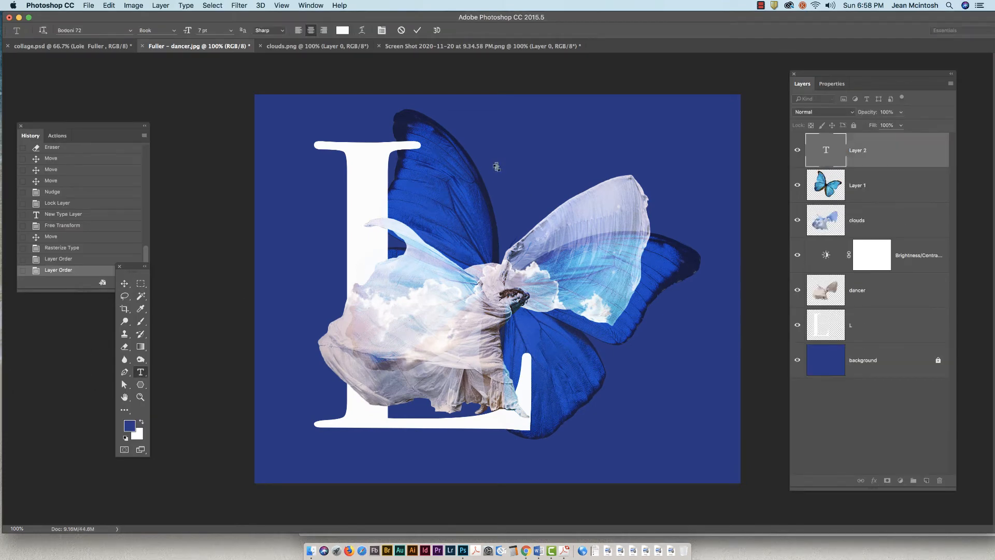
key(cmd+v)
Step: Scale the Loïe Fuller text to about 68% and rotate it about -31.4° to follow the slope of the raised wing
click(124, 284)
drag(640, 138, 622, 130)
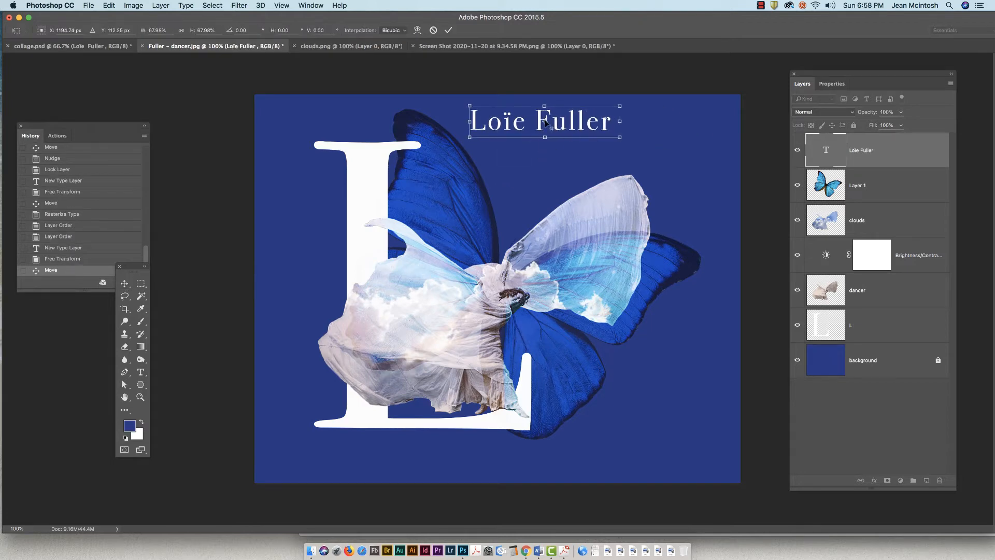
drag(554, 129, 598, 172)
drag(516, 186, 542, 221)
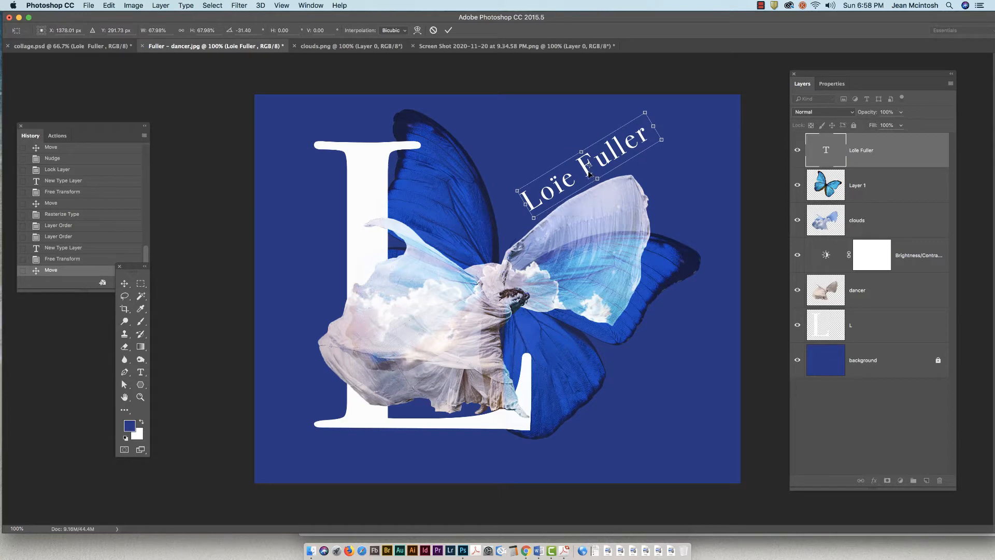
Step: Place the rotated name along the raised wing's upper edge, reduce it to about 58%, and apply the transformation
drag(589, 173, 557, 198)
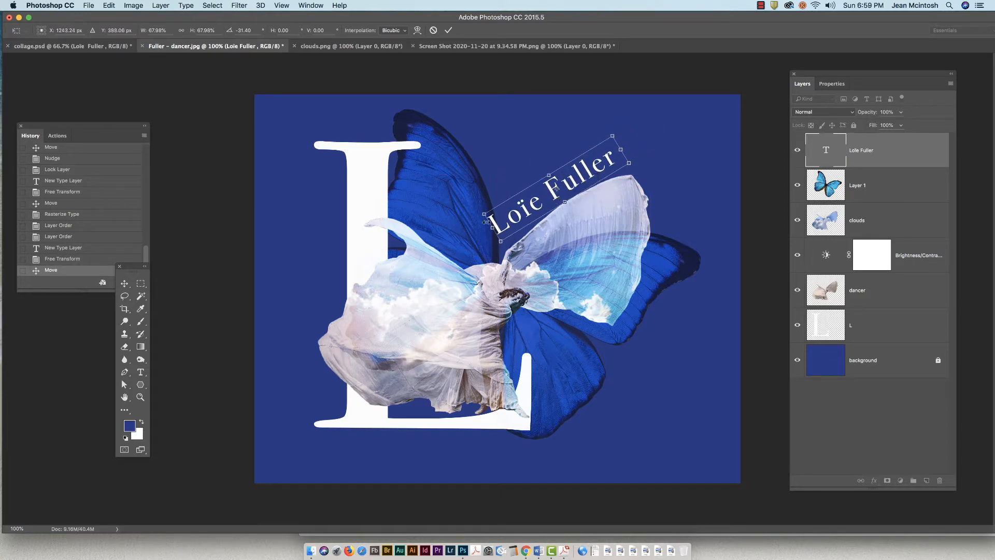
drag(484, 214, 505, 206)
drag(581, 185, 566, 202)
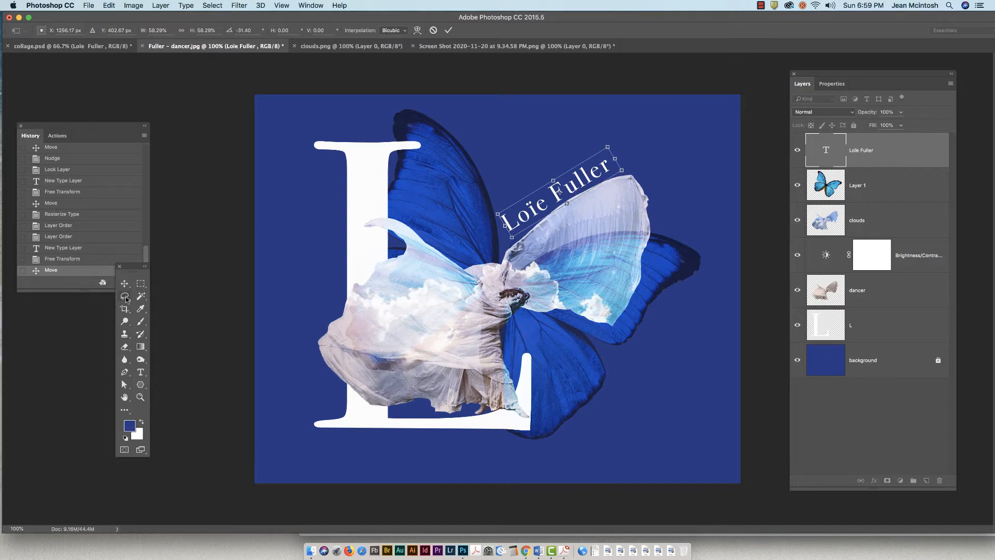
click(125, 284)
click(577, 188)
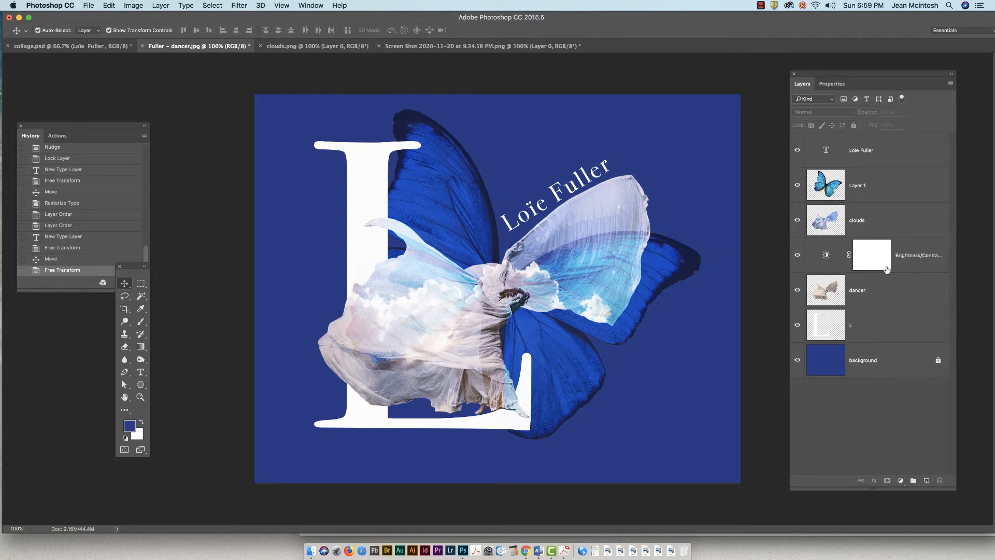
Step: Rasterize the Loïe Fuller text layer and deselect it
click(878, 155)
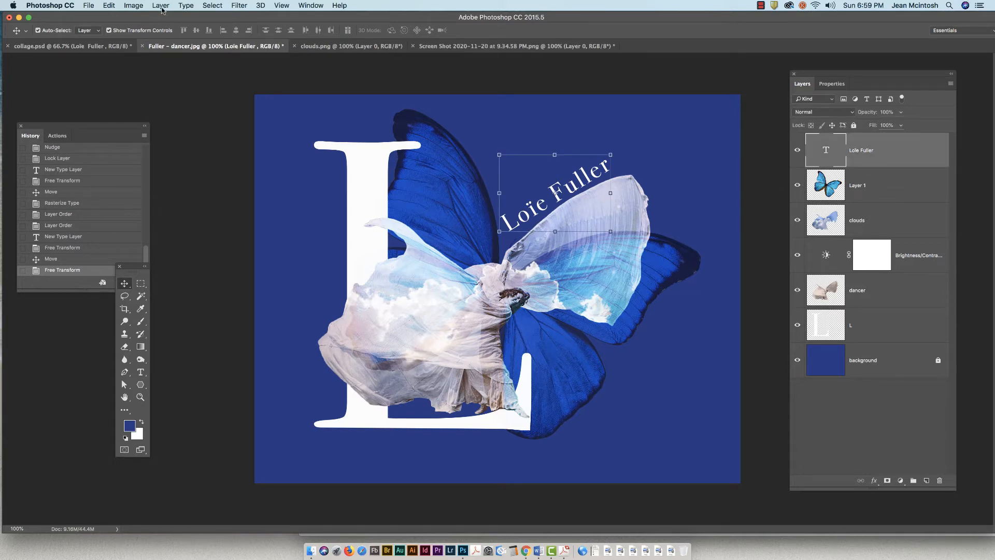
click(186, 5)
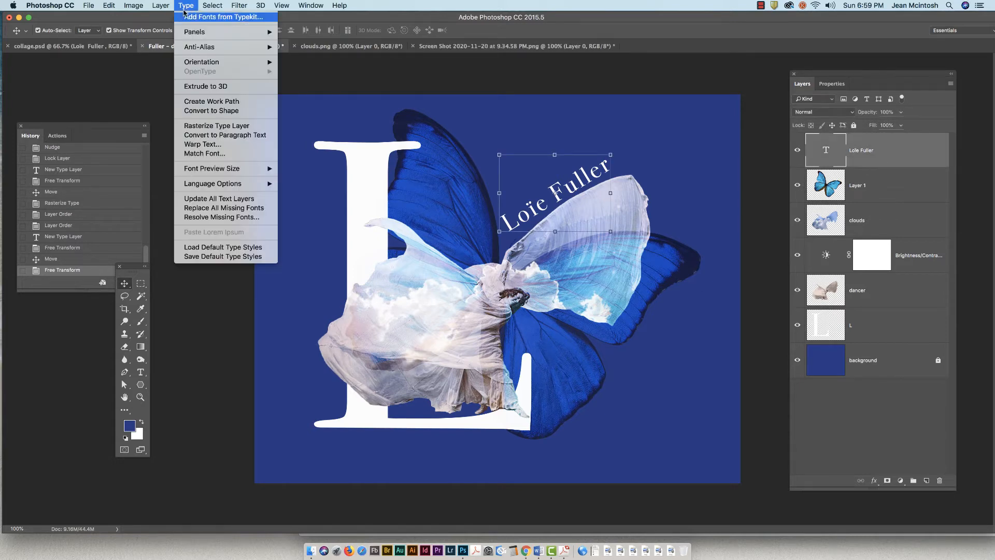
click(206, 128)
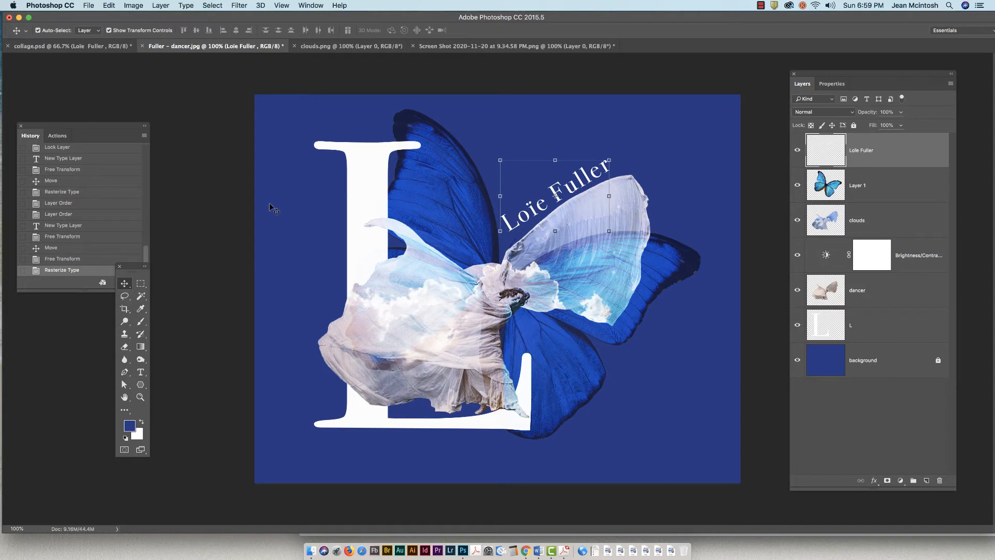
click(226, 275)
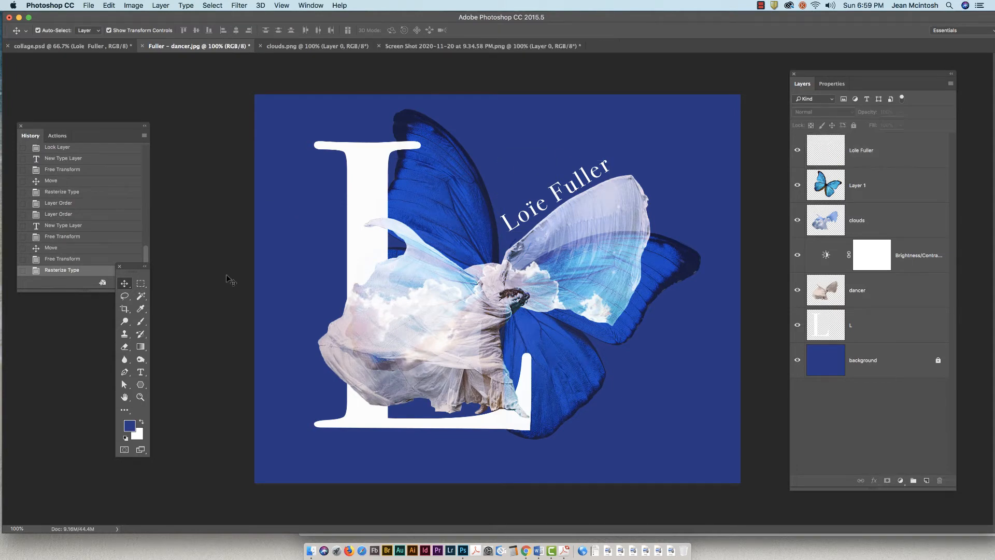
Step: Erase the stray blue butterfly marks around the dancer's raised arm on Layer 1 with a smaller eraser brush
key(super+equal)
key(super+equal)
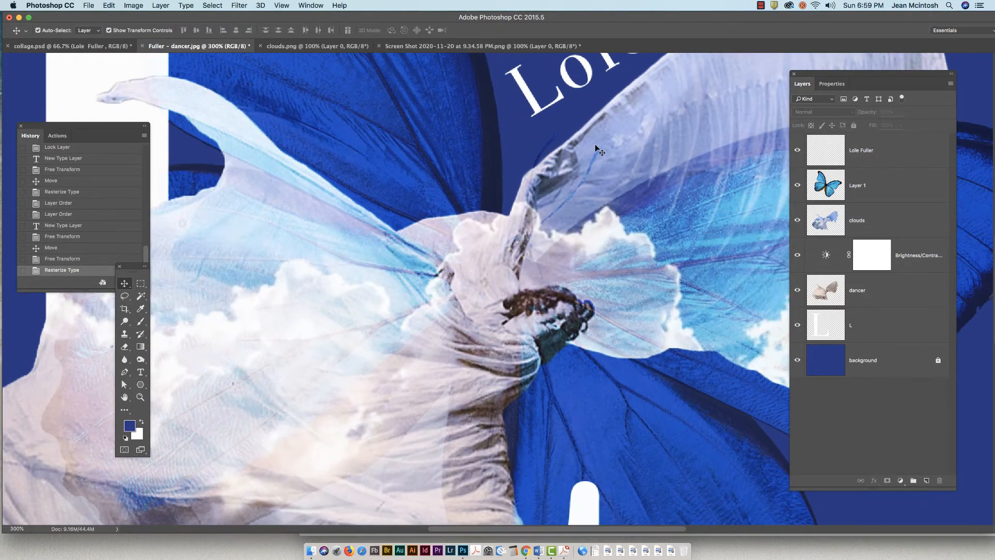
drag(597, 149, 481, 325)
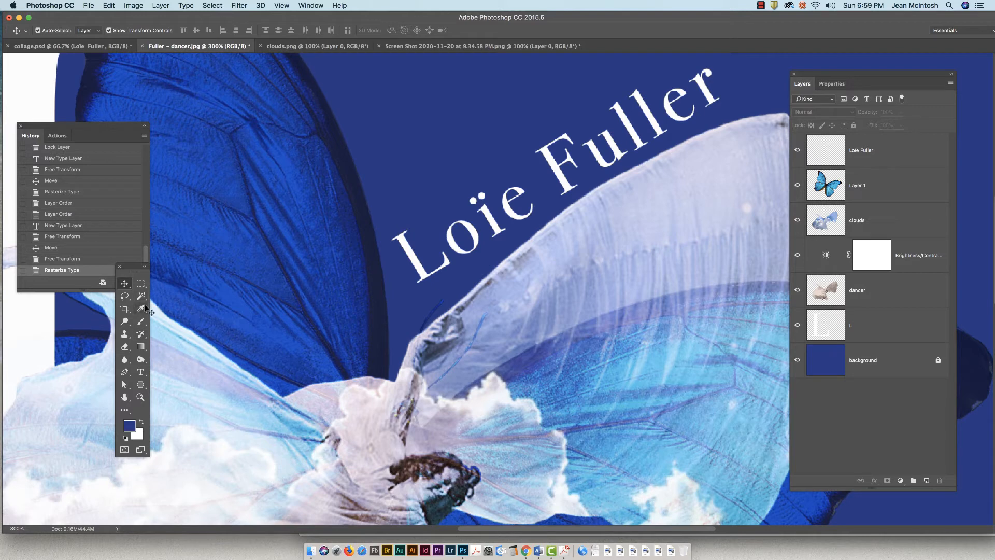
click(881, 190)
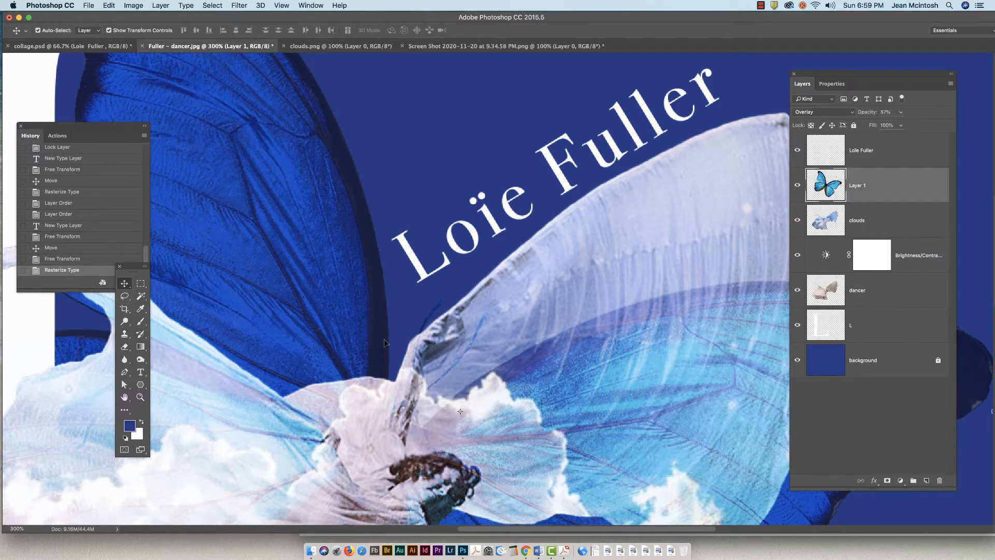
click(125, 347)
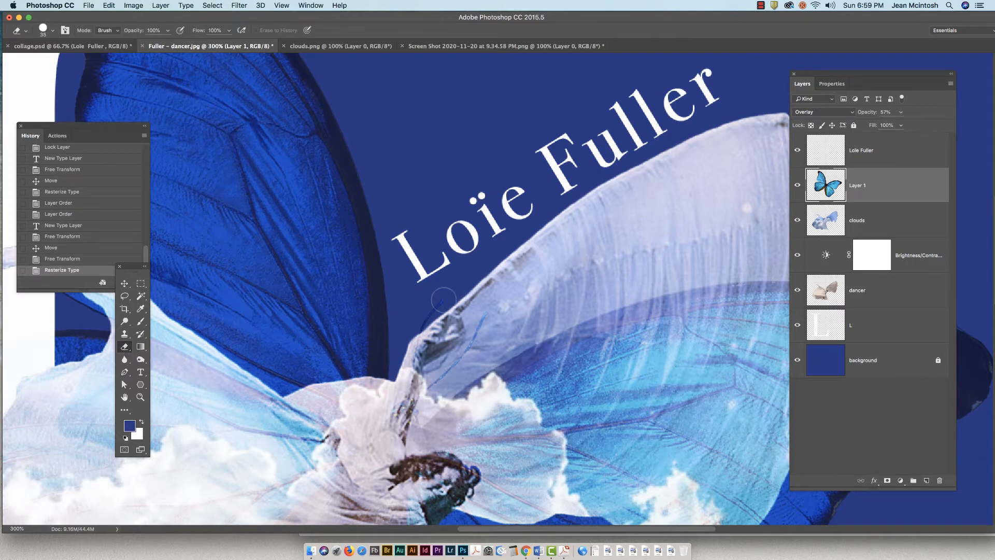
key(bracketleft)
key(bracketleft)
key(bracketleft)
drag(443, 300, 443, 301)
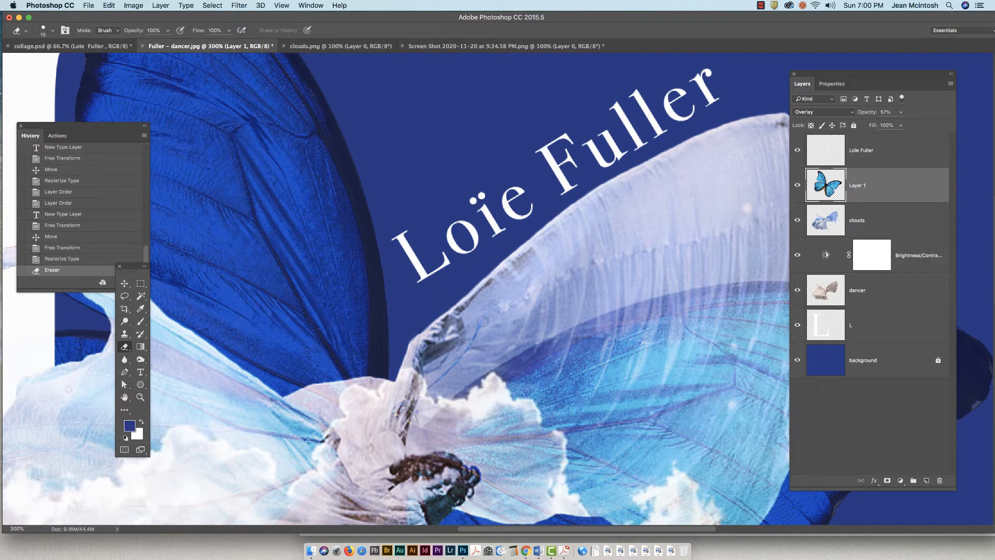
click(432, 388)
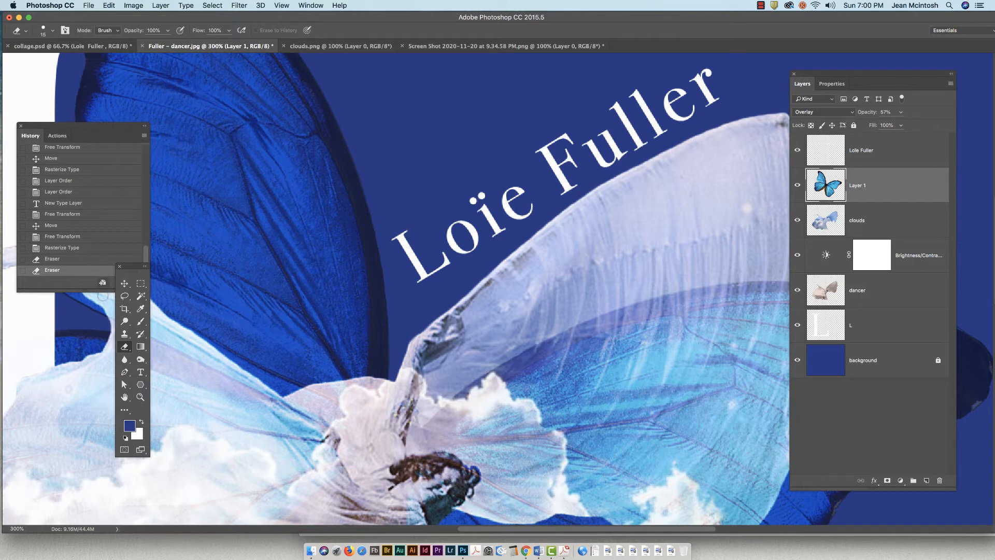
Step: Isolate the L of the Loïe Fuller lettering with the Magic Wand, move it down toward the wing edge, and rotate it about -5.1°
click(140, 298)
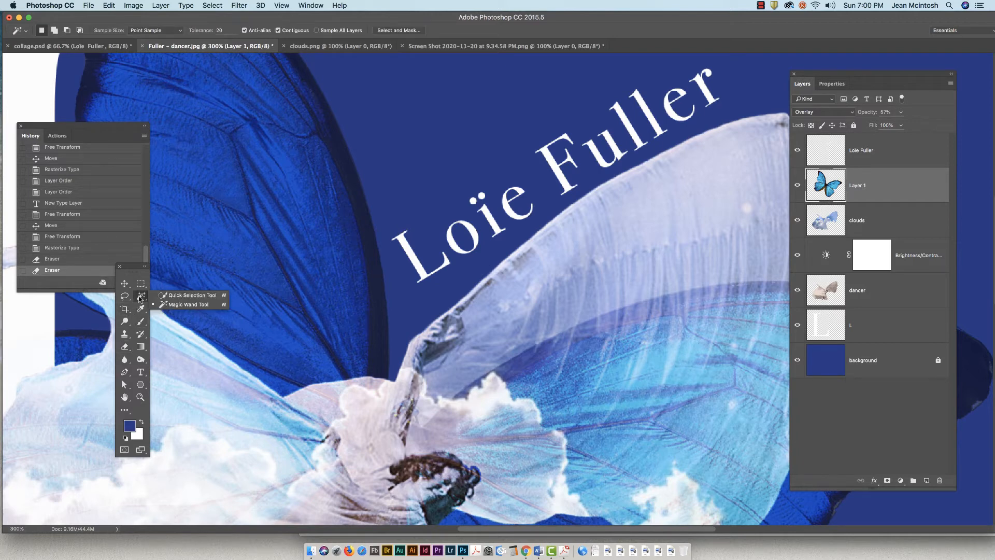
click(178, 304)
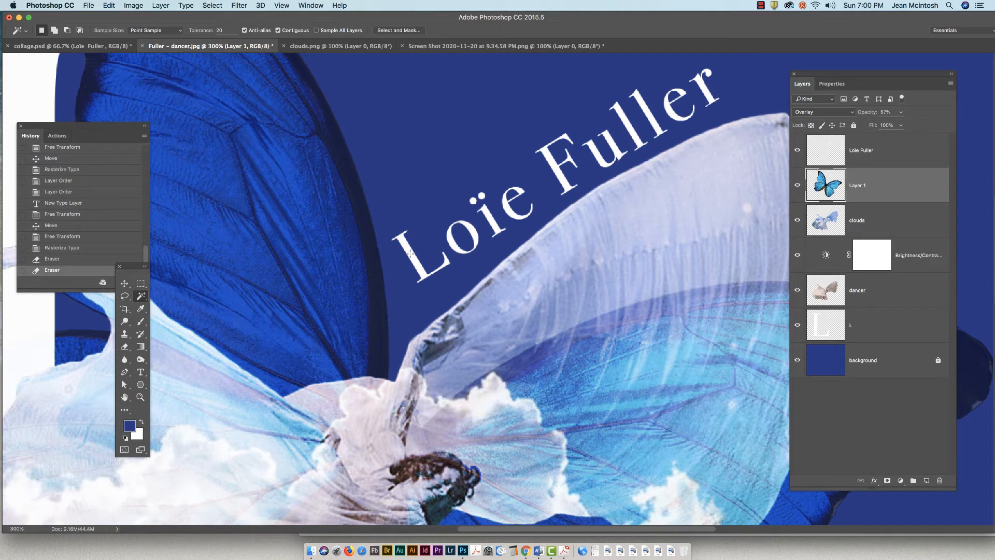
click(886, 156)
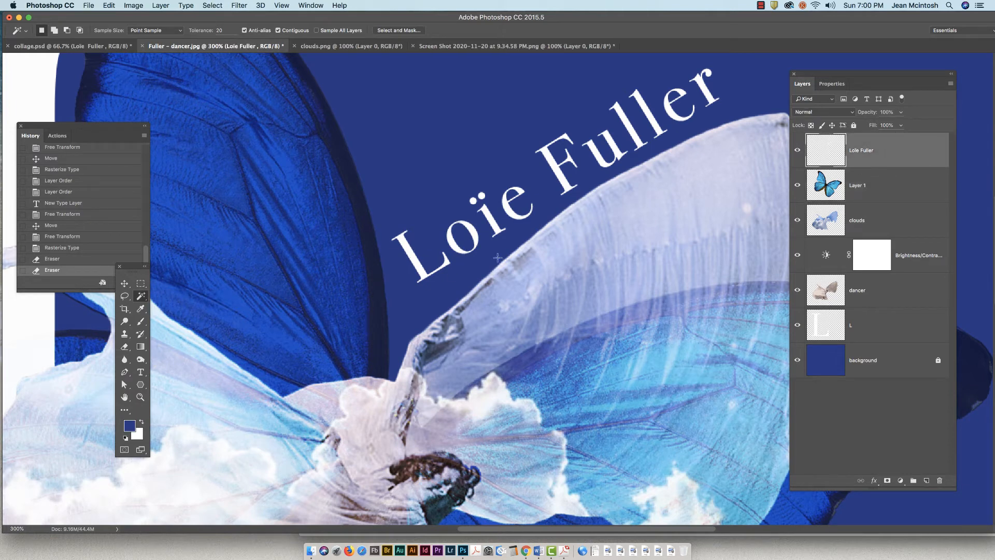
click(409, 253)
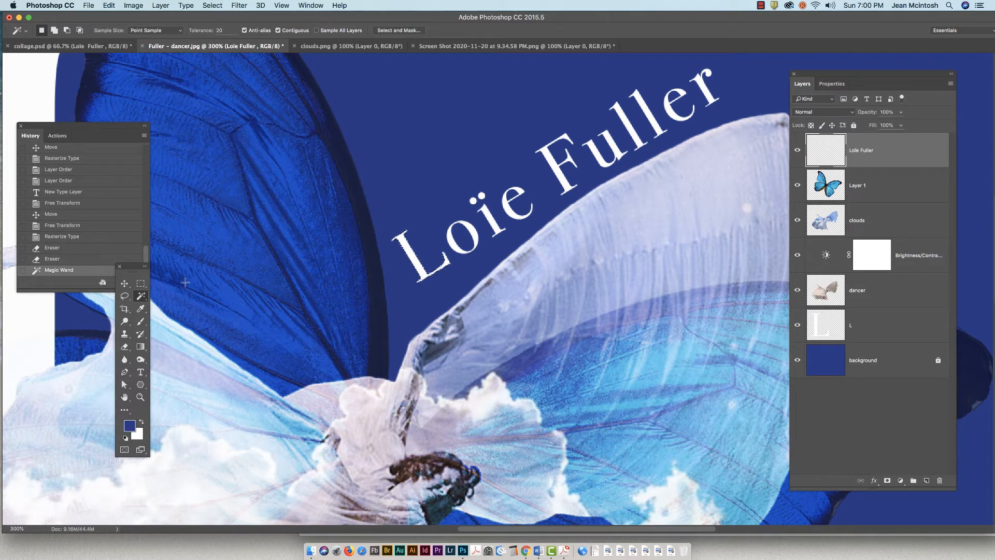
click(124, 283)
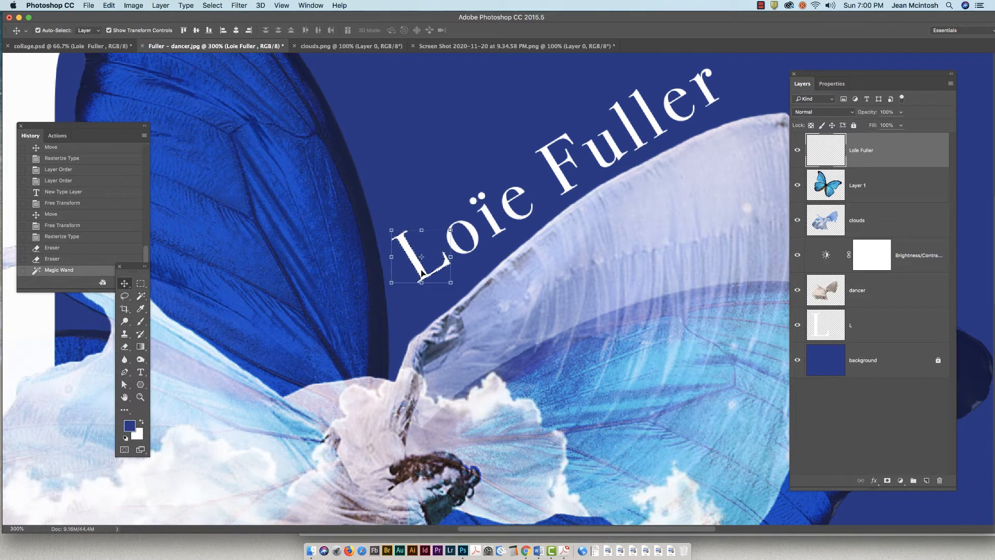
drag(424, 272, 440, 297)
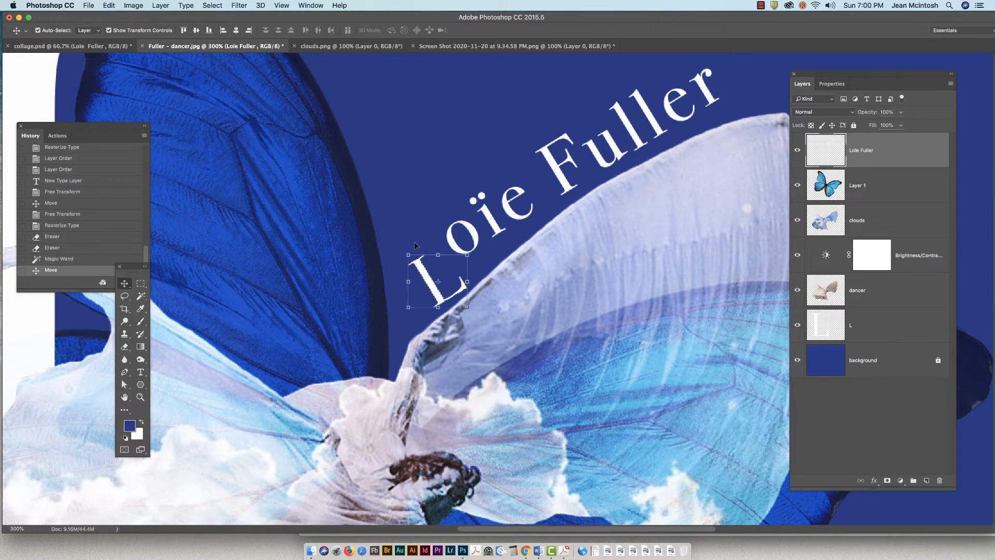
drag(403, 244, 399, 250)
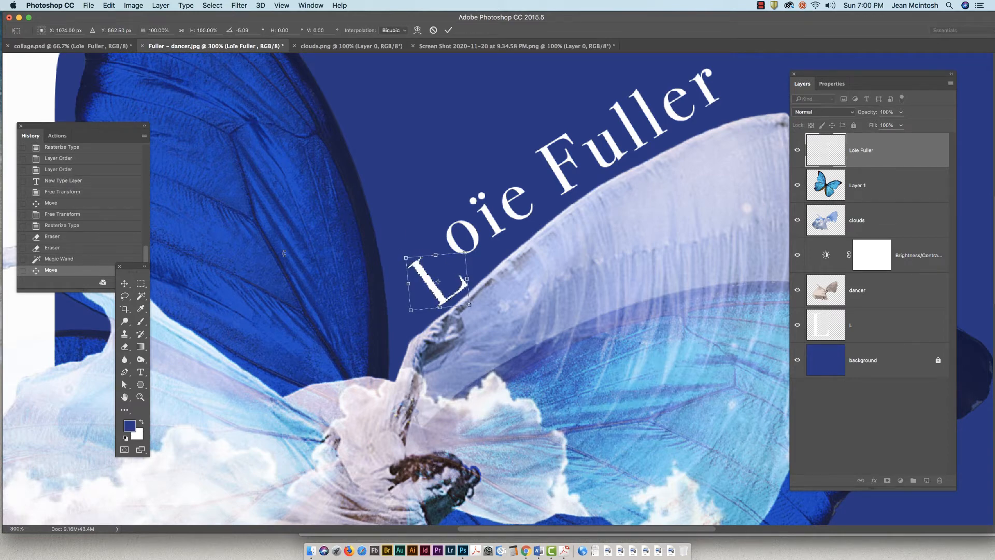
click(124, 283)
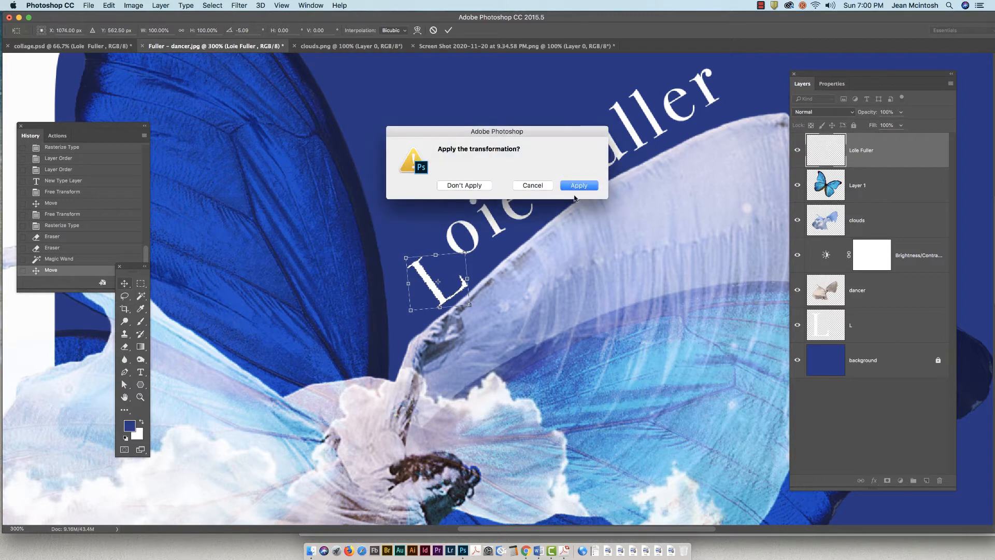
click(576, 185)
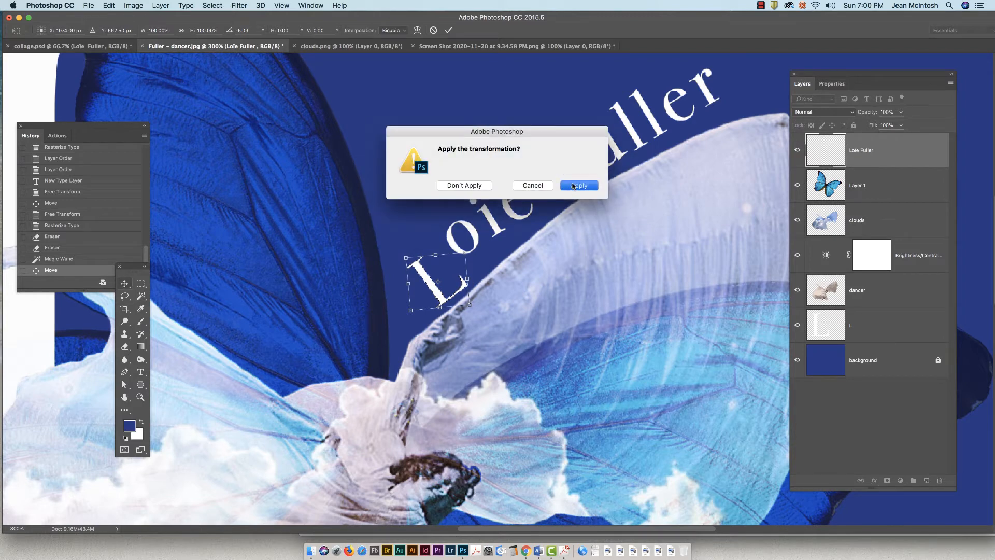
Step: Isolate the letter o with the Magic Wand, move it down beside the L, rotate it about 5.7°, and deselect
click(141, 295)
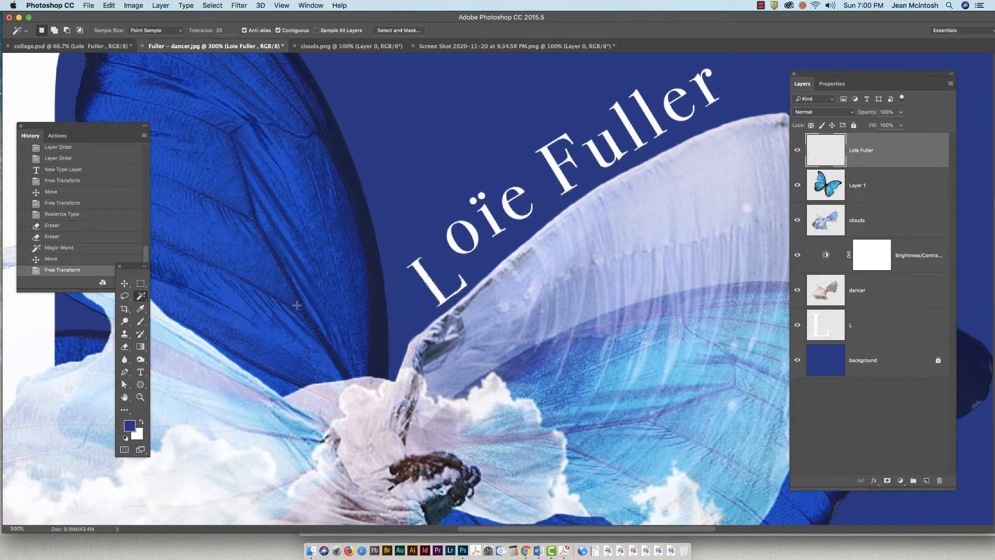
click(473, 230)
drag(144, 263, 278, 157)
click(257, 177)
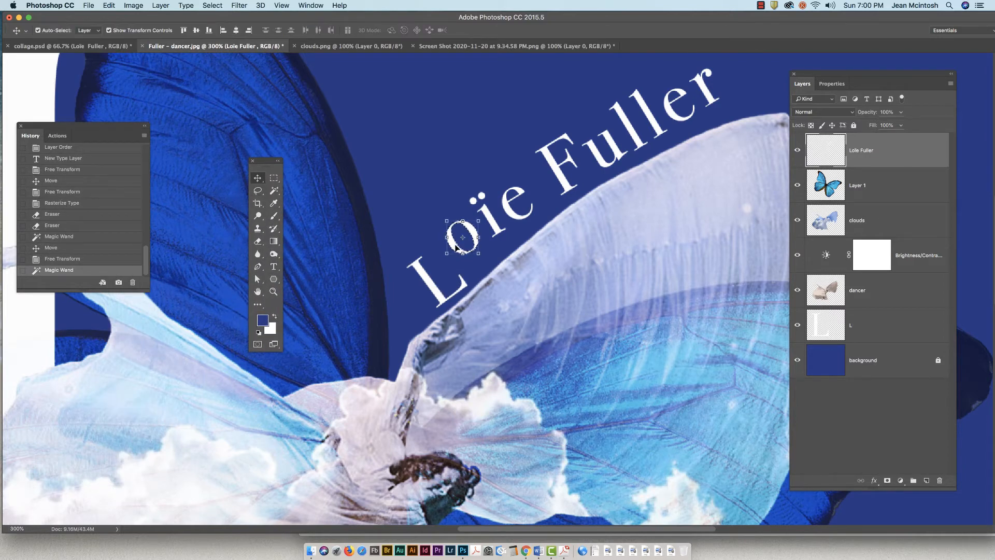
mouse_move(455, 246)
mouse_down()
mouse_move(471, 267)
mouse_move(455, 239)
mouse_up()
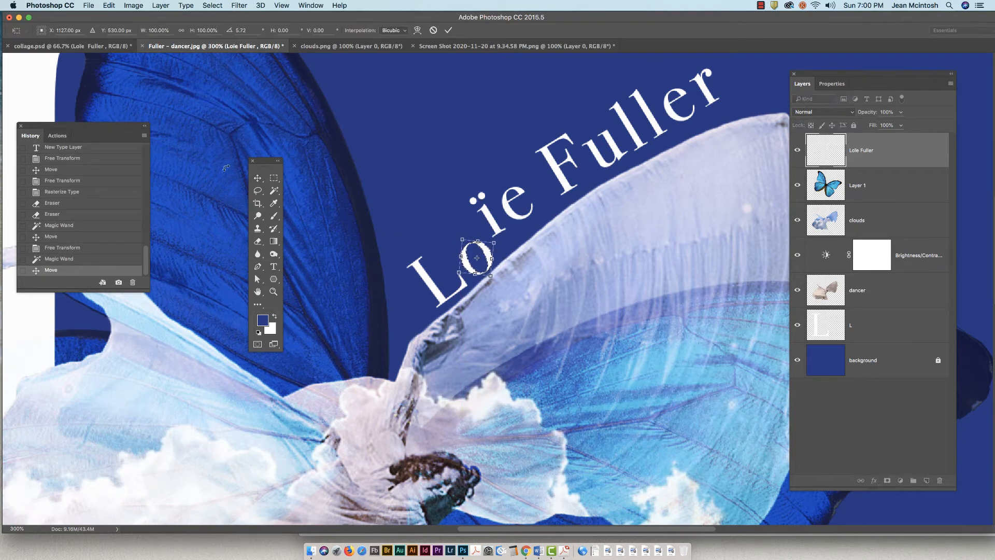
click(257, 177)
click(580, 187)
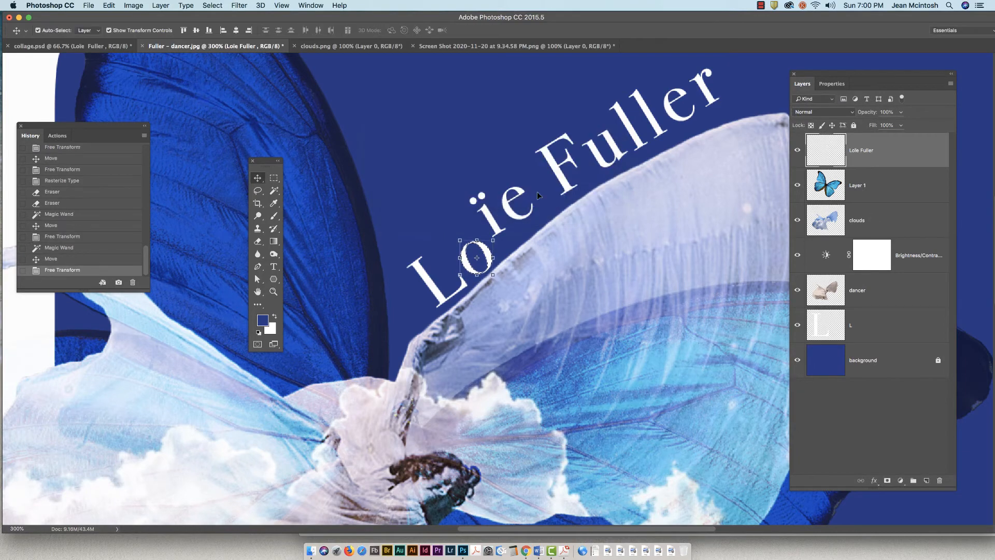
click(408, 178)
key(cmd+d)
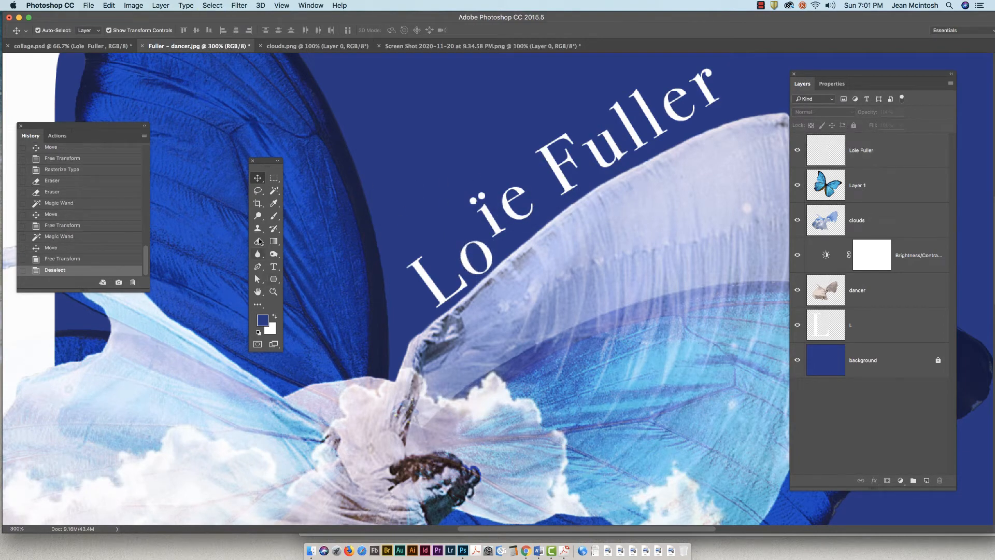
Step: Isolate the ï of the Loïe Fuller lettering with the Magic Wand, including both dots, move it down toward the wing edge, and deselect
click(273, 190)
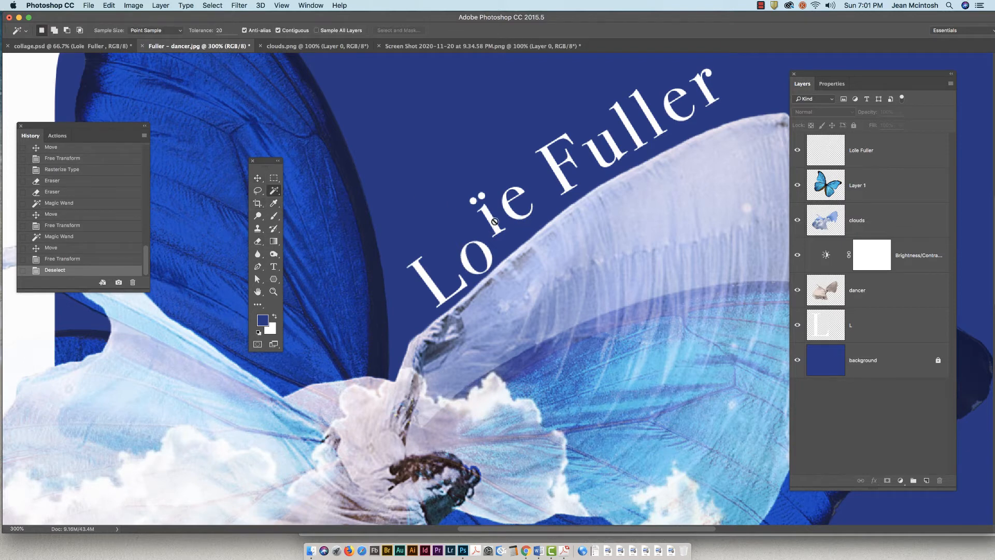
click(870, 149)
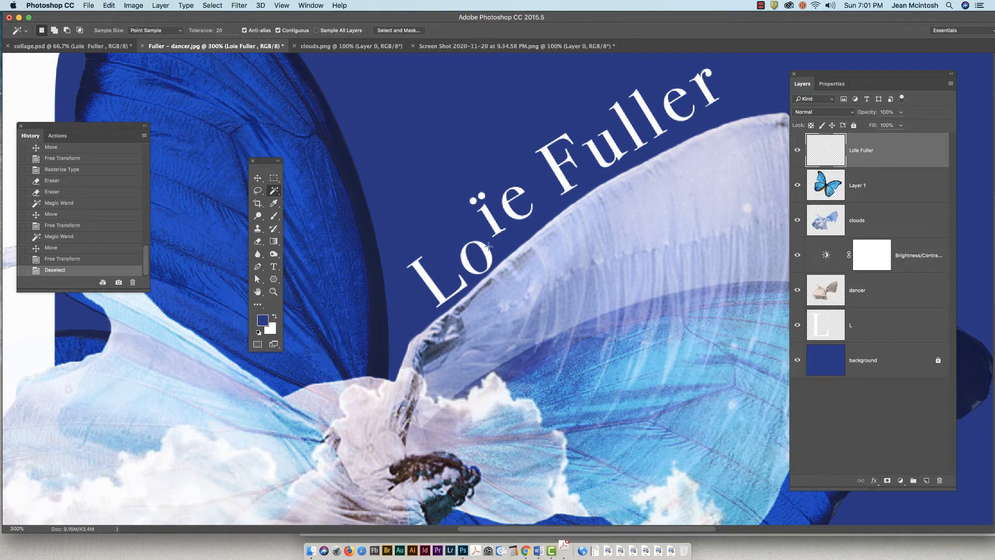
click(490, 223)
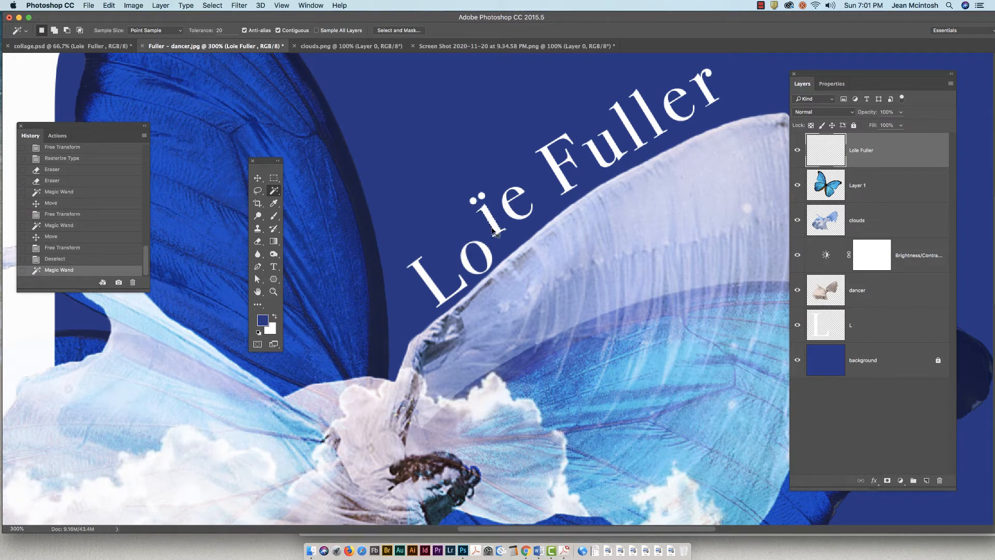
key(super+plus)
key(super+plus)
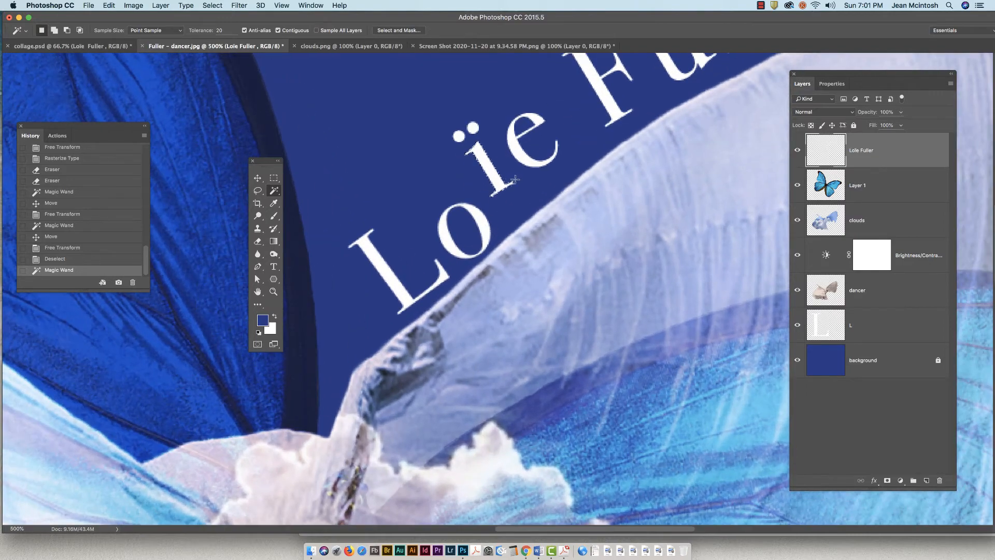
drag(532, 183, 523, 254)
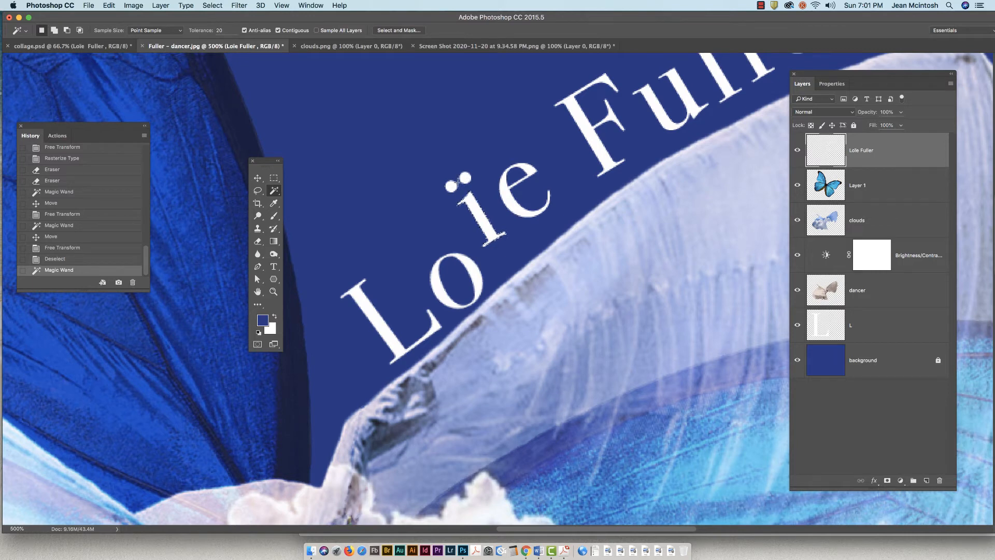
key(shift)
shift+click(451, 186)
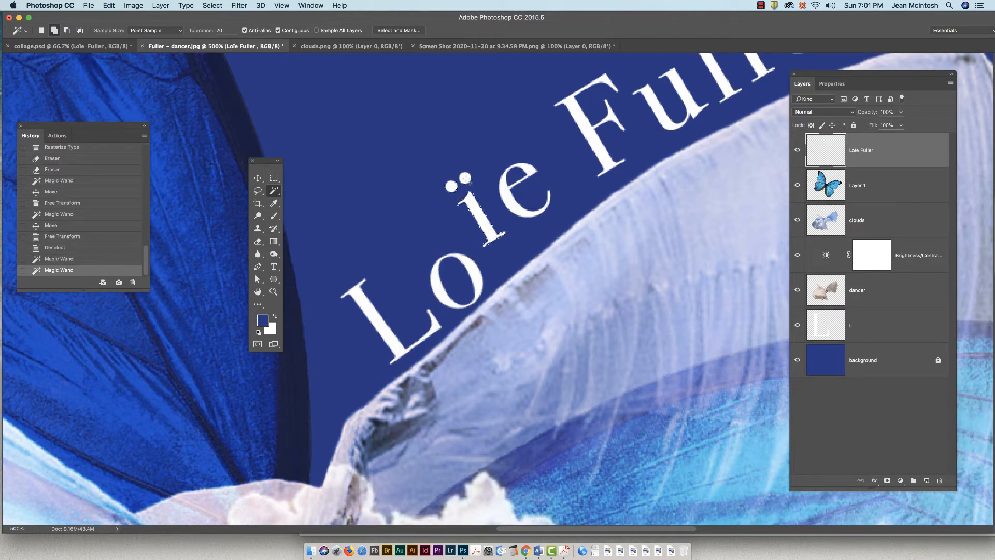
shift+click(467, 182)
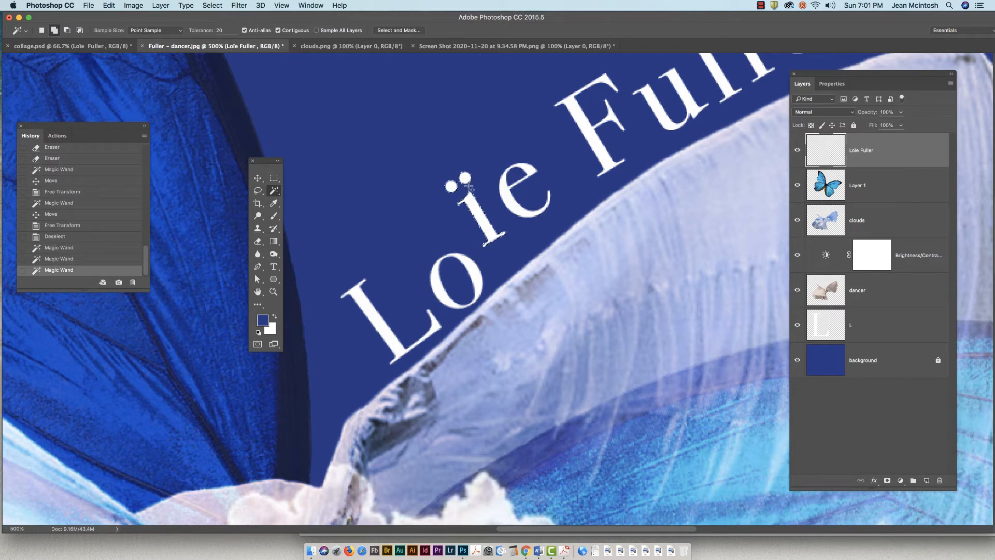
click(258, 178)
drag(484, 227, 502, 249)
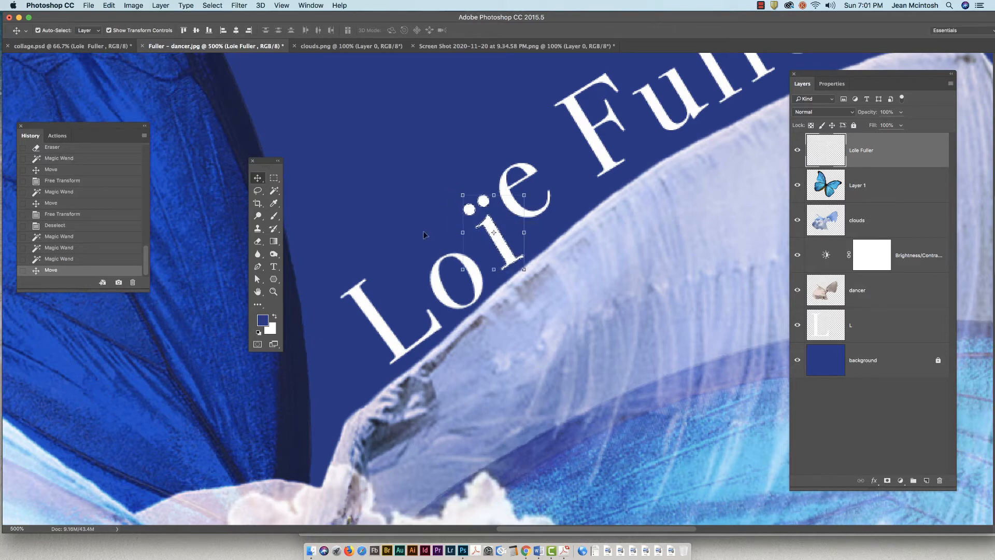
key(super+d)
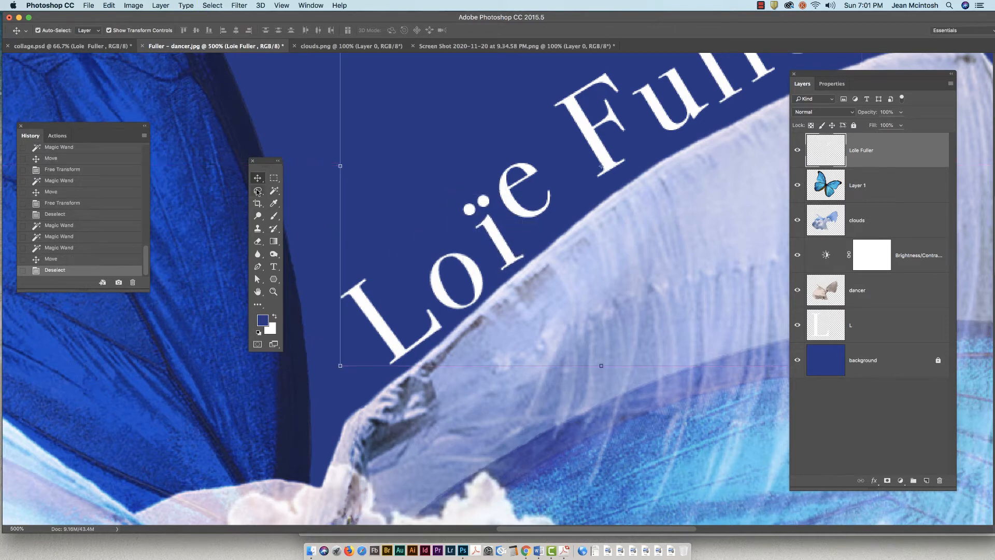
Step: Isolate the e of Loïe with the Magic Wand, move it down beside the ï, rotate it about -15.2°, and deselect
click(274, 191)
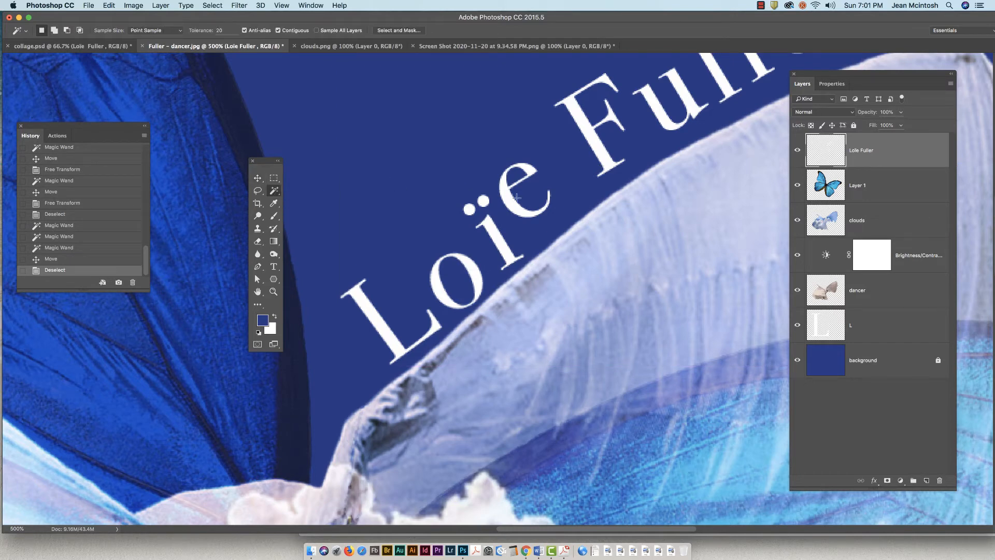
click(510, 199)
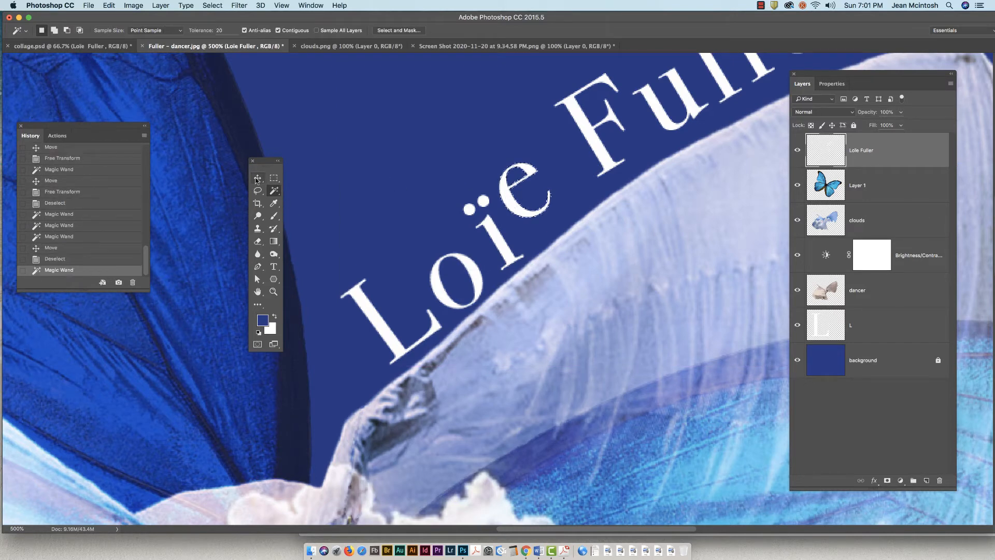
click(257, 178)
drag(515, 204, 528, 221)
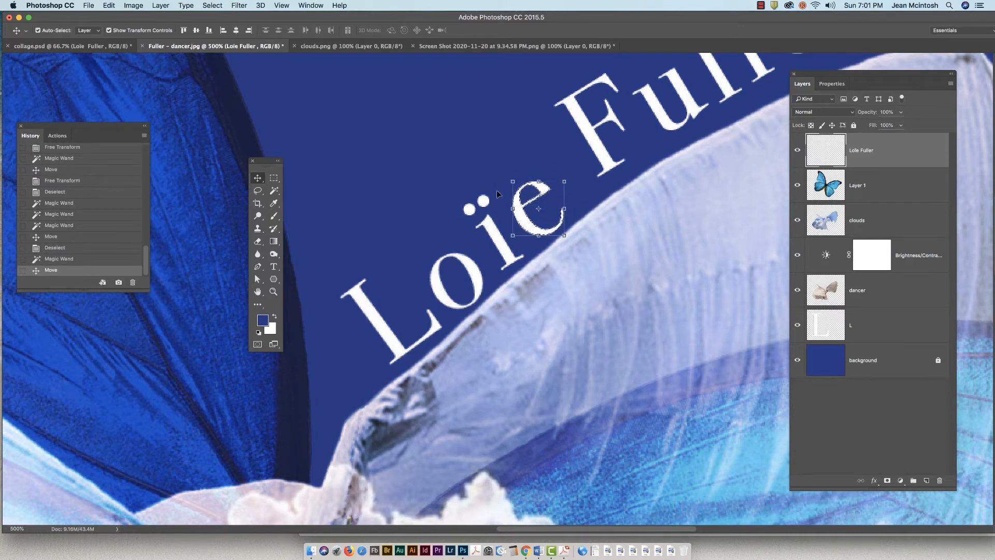
key(super+t)
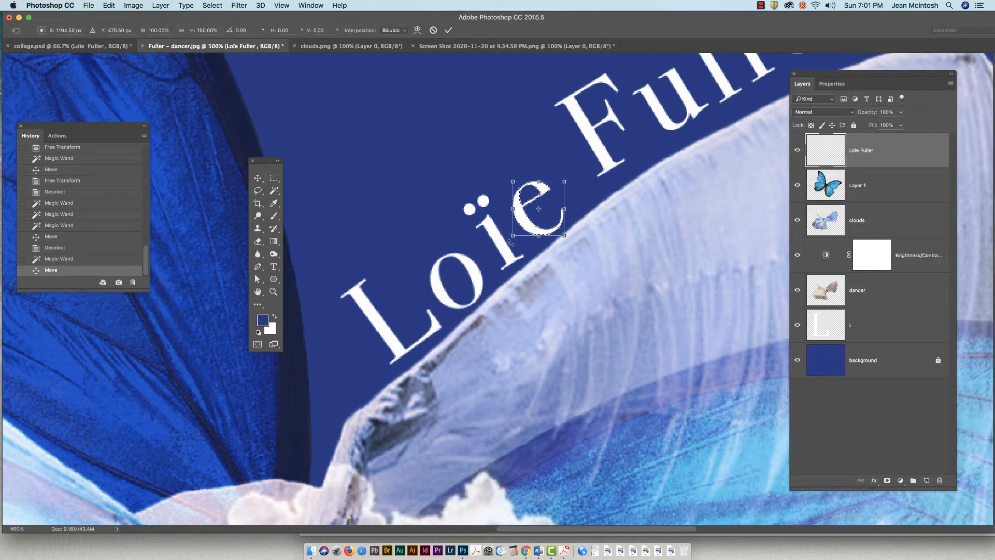
drag(510, 244, 542, 230)
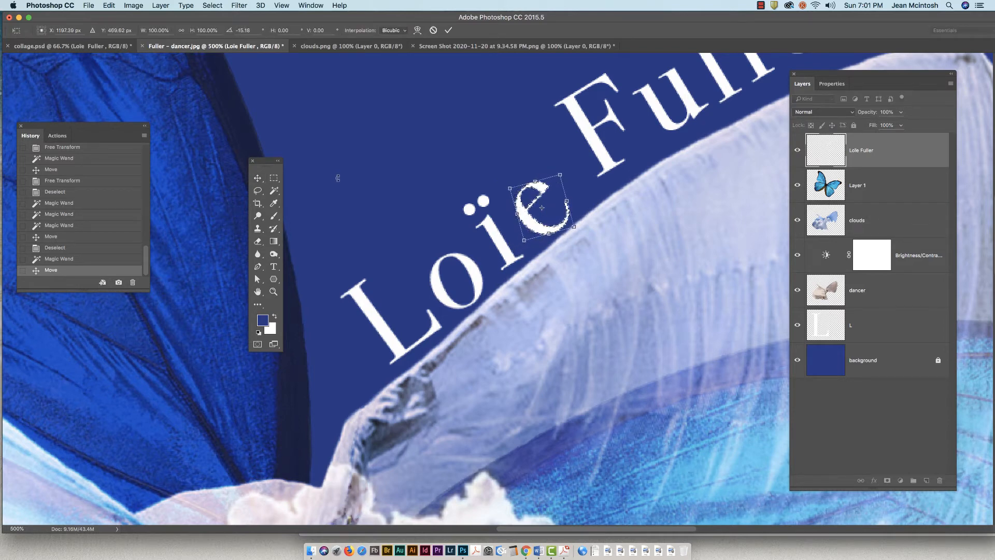
click(256, 178)
click(581, 185)
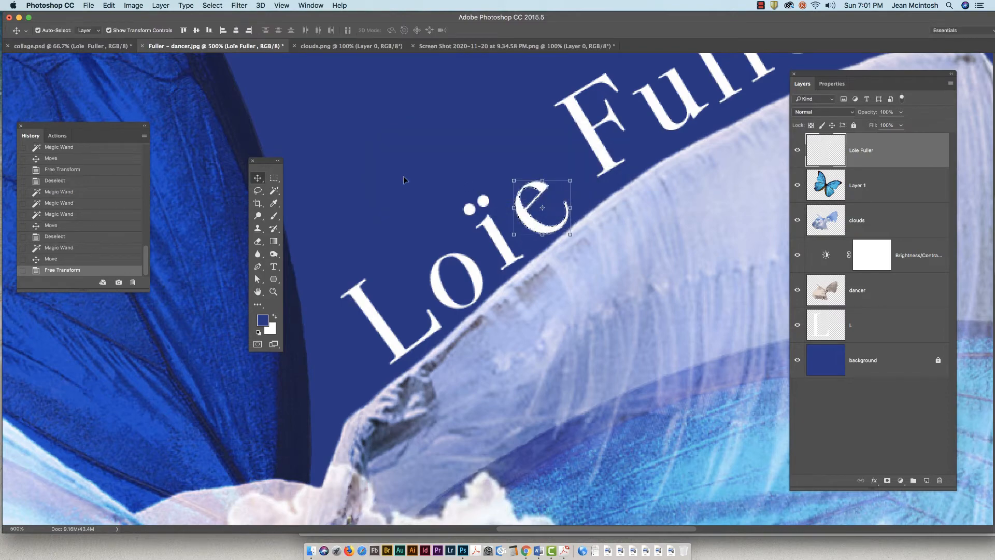
key(super+d)
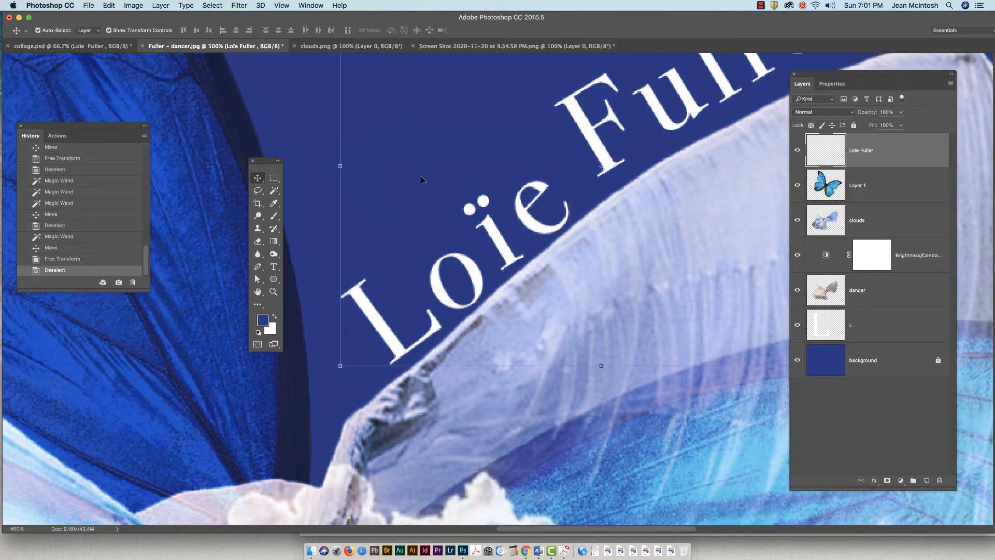
Step: Duplicate the L layer, load the copy's outline as a selection, fill it with the light blue foreground color, and deselect
drag(548, 190, 463, 216)
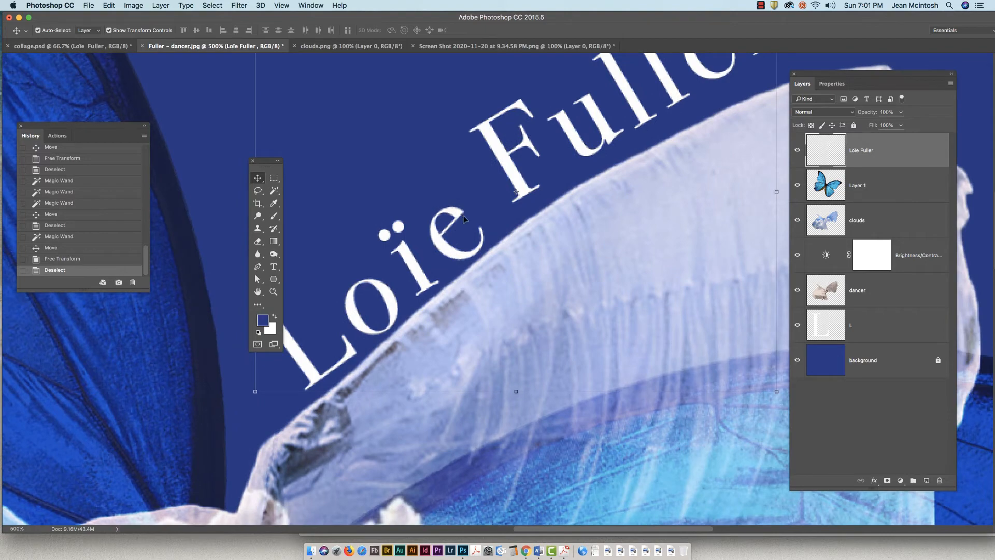
key(super+minus)
key(super+minus)
key(super+minus)
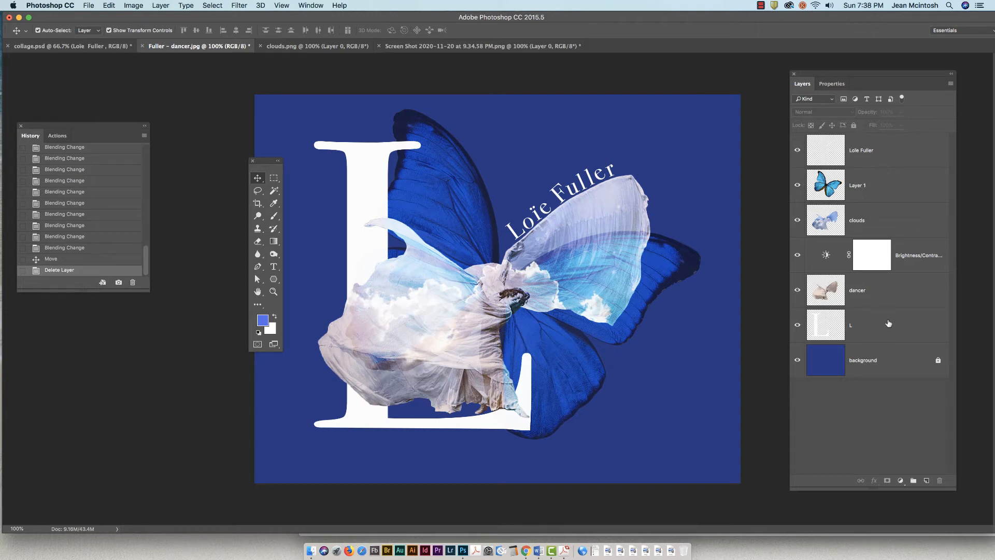
drag(889, 329, 926, 480)
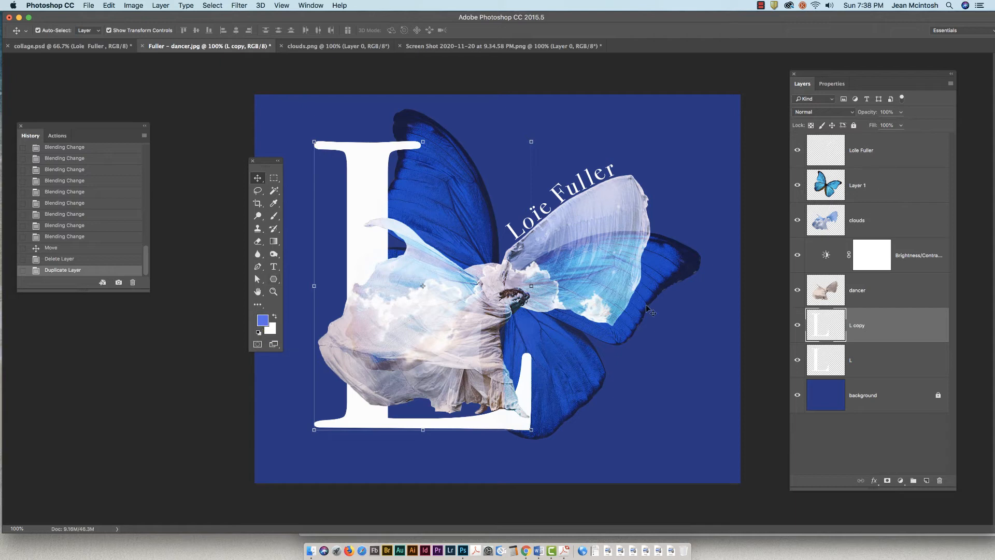
super+click(825, 327)
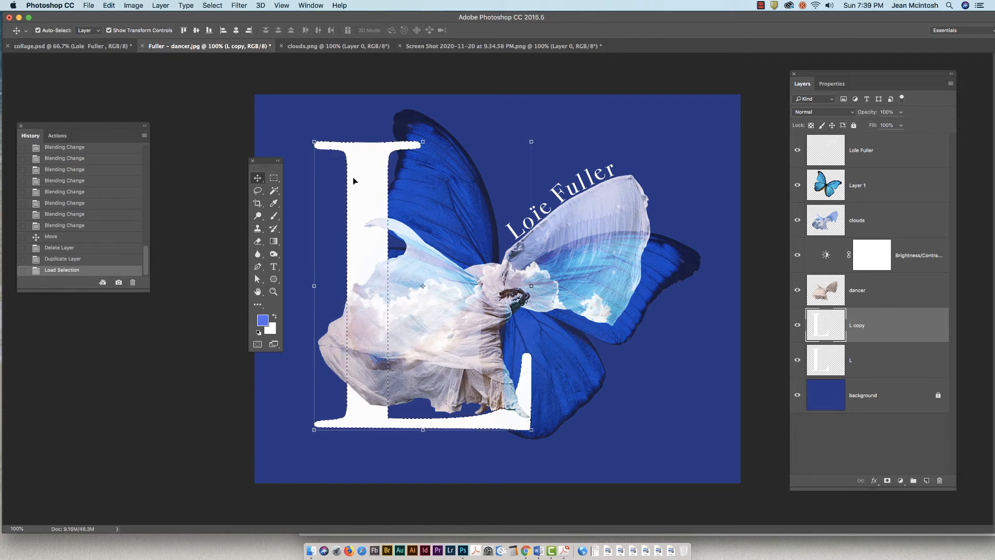
key(alt+BackSpace)
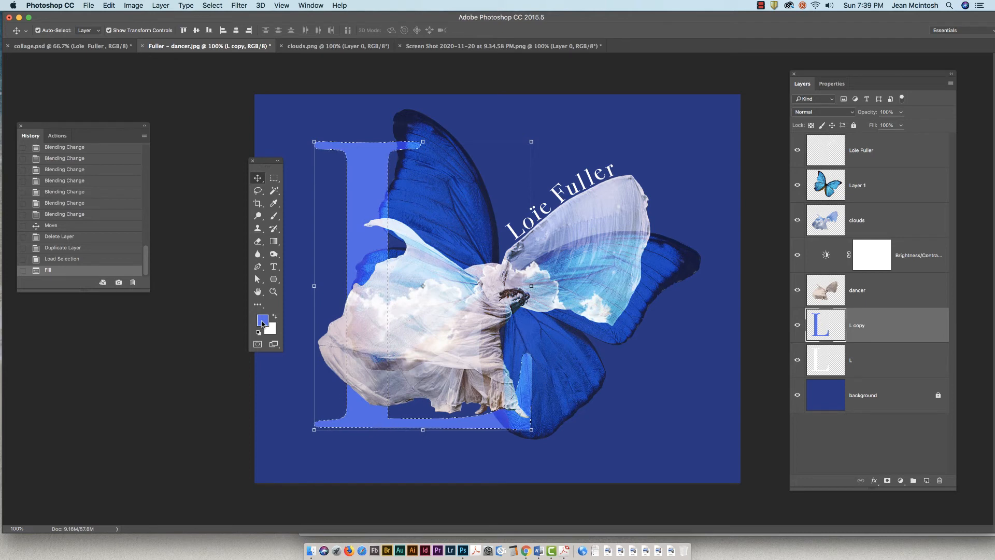
key(super+d)
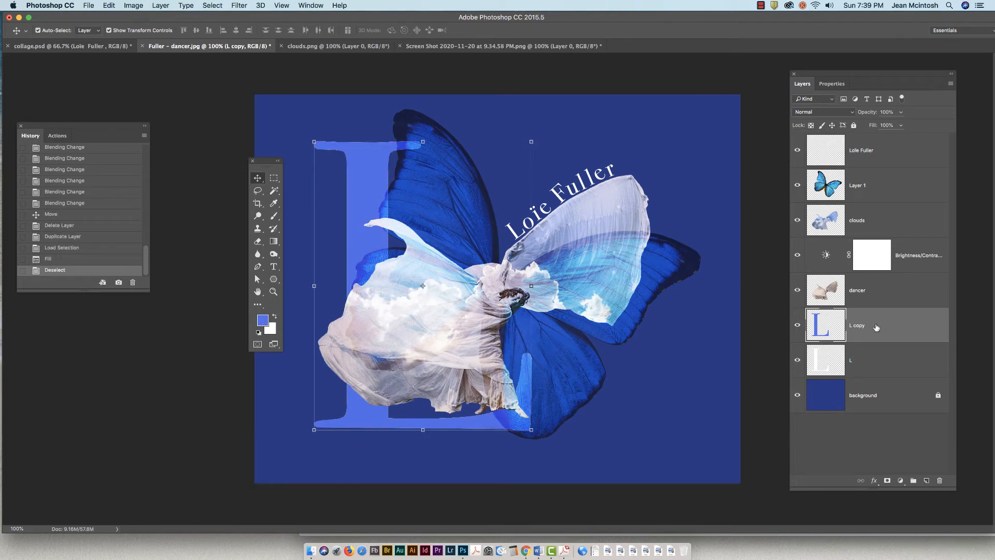
Step: Nudge the blue L copy a few pixels right and down to offset it from the white L beneath
key(Right)
key(Right)
key(Right)
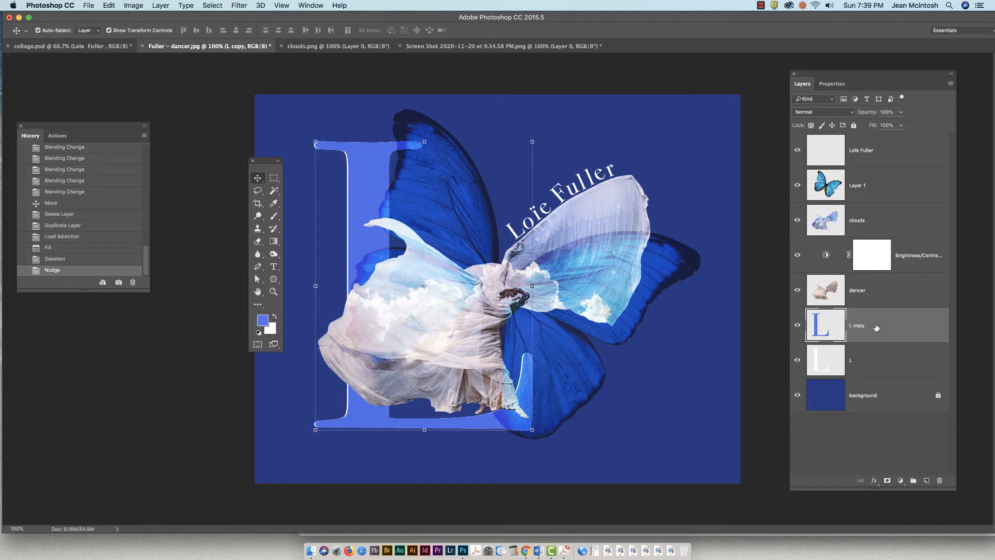
key(Right)
key(Right)
key(Right)
key(Right)
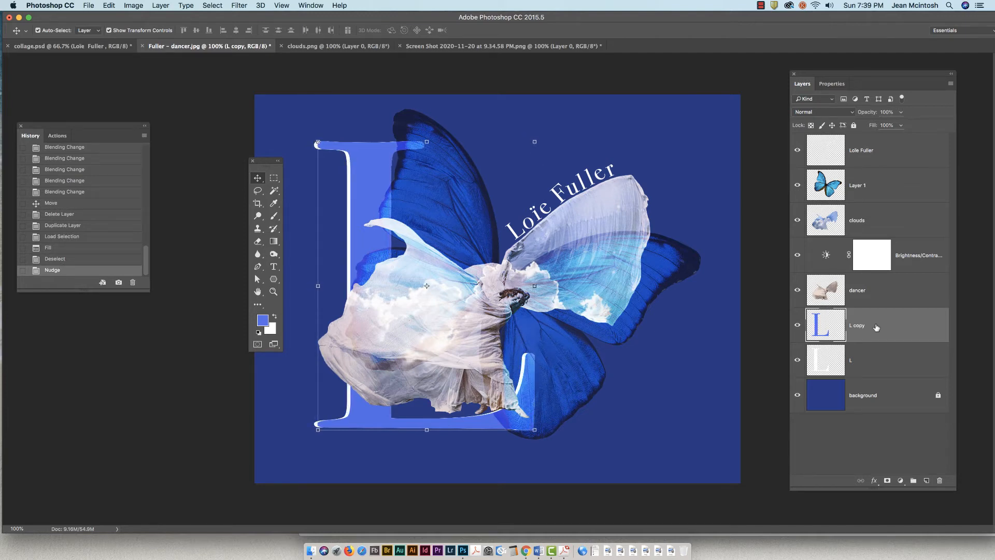
key(Right)
key(Down)
key(Down)
key(Down)
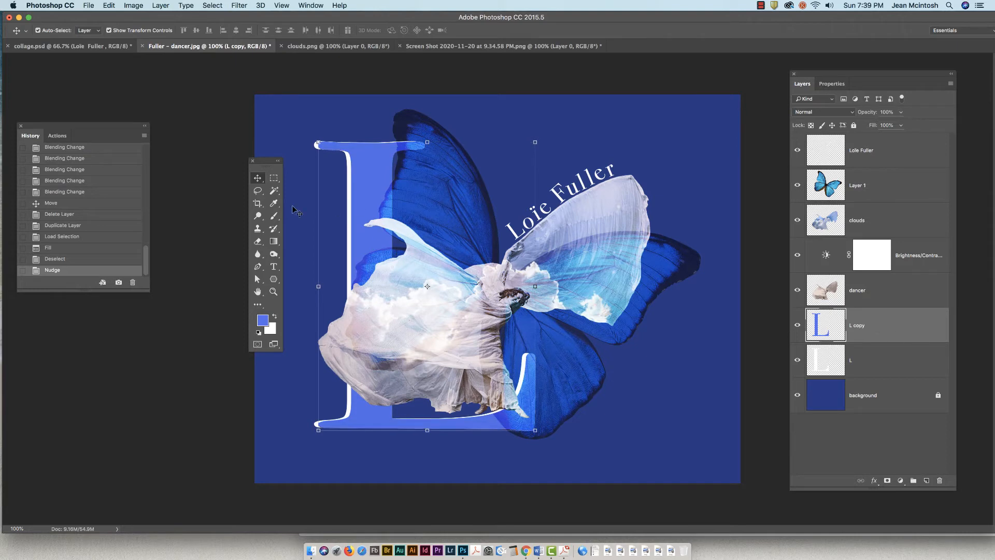
click(281, 127)
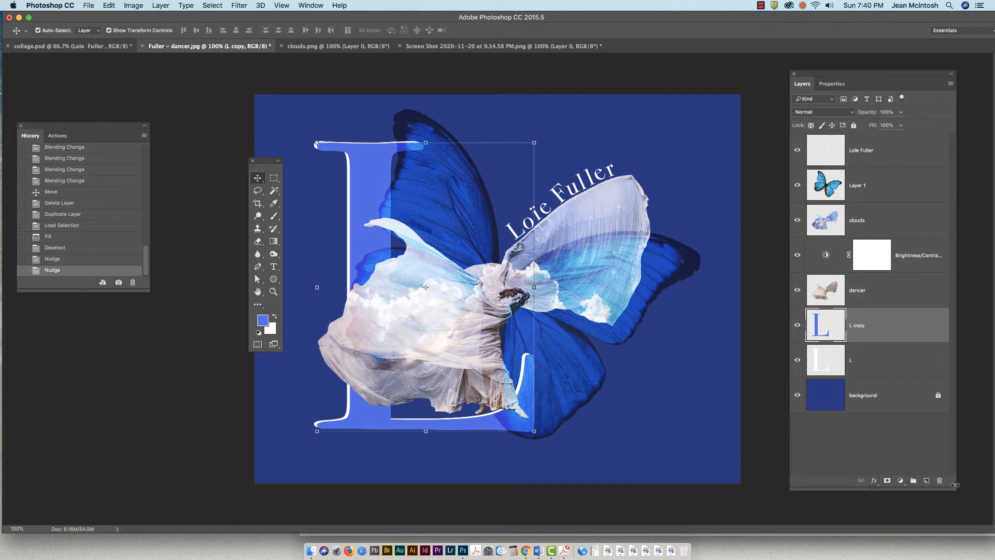
Step: Add an Inner Shadow layer style to the L copy, with a white shadow color and Normal blend mode
drag(953, 487, 931, 433)
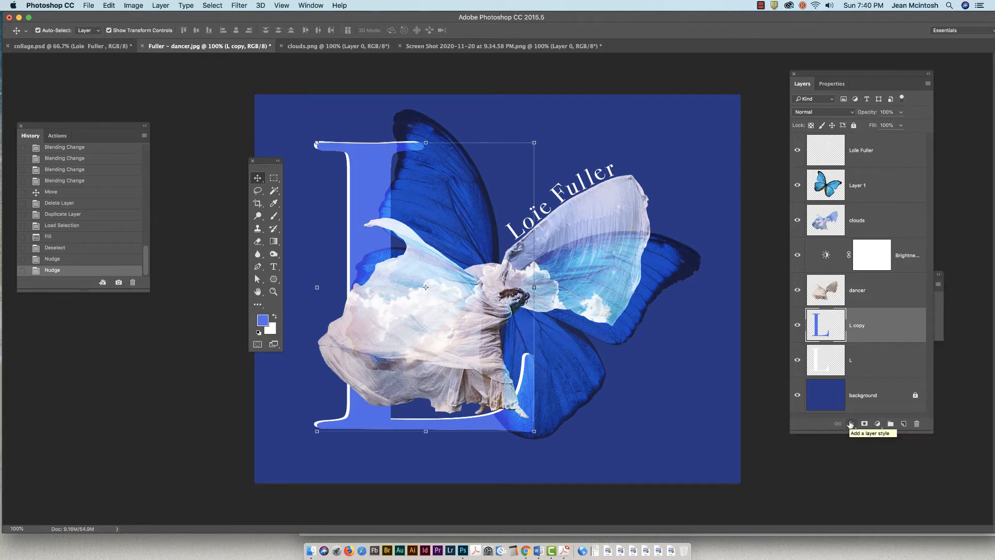
click(851, 424)
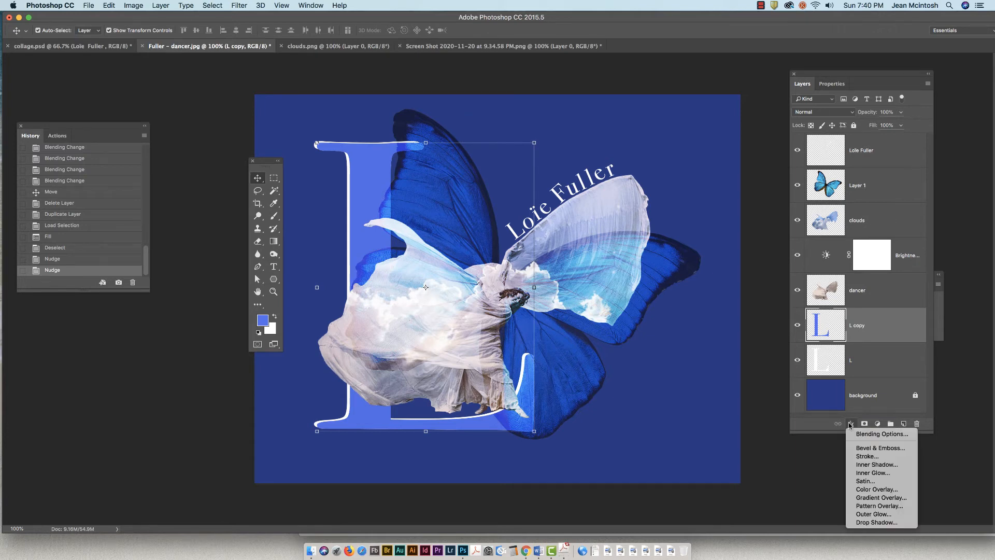
click(862, 465)
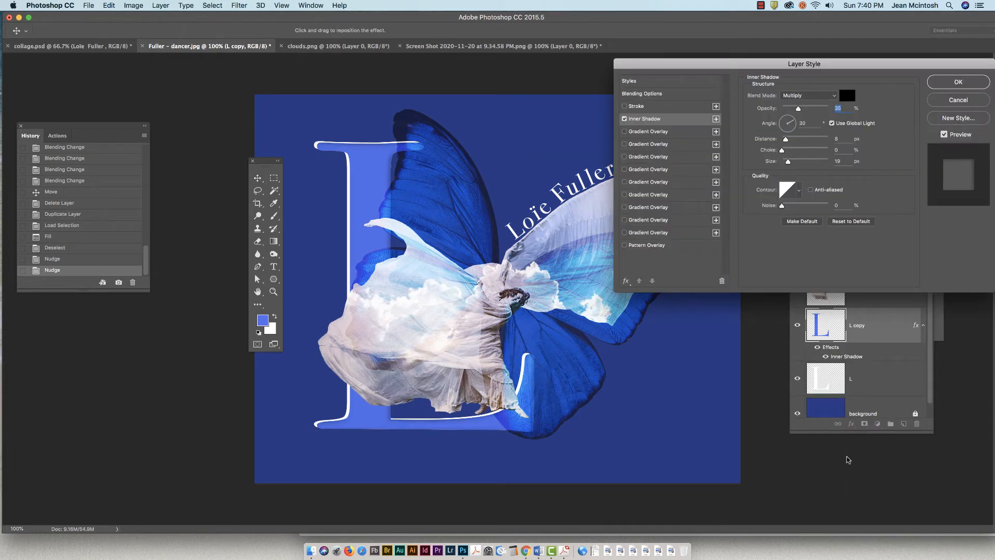
click(849, 96)
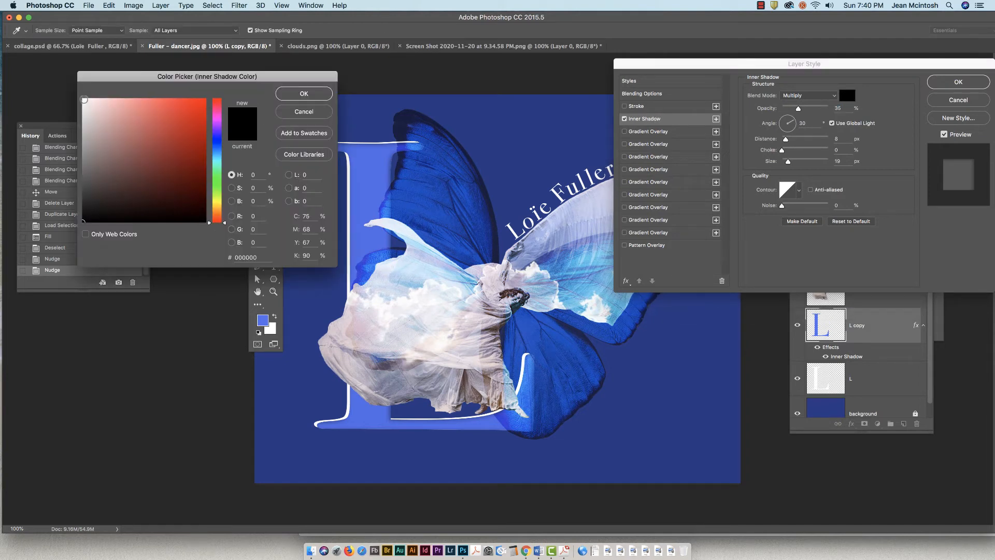
click(84, 99)
click(285, 94)
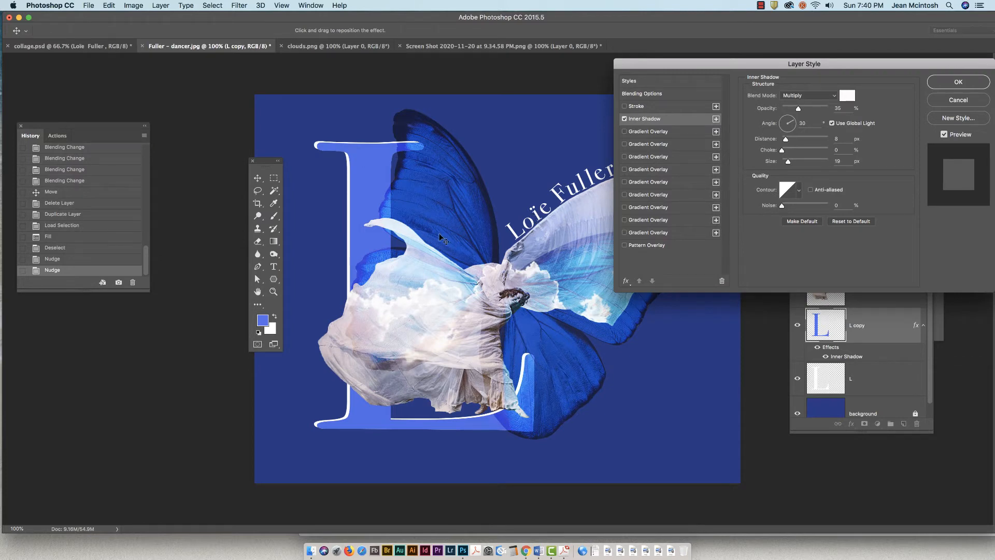
click(813, 97)
click(803, 66)
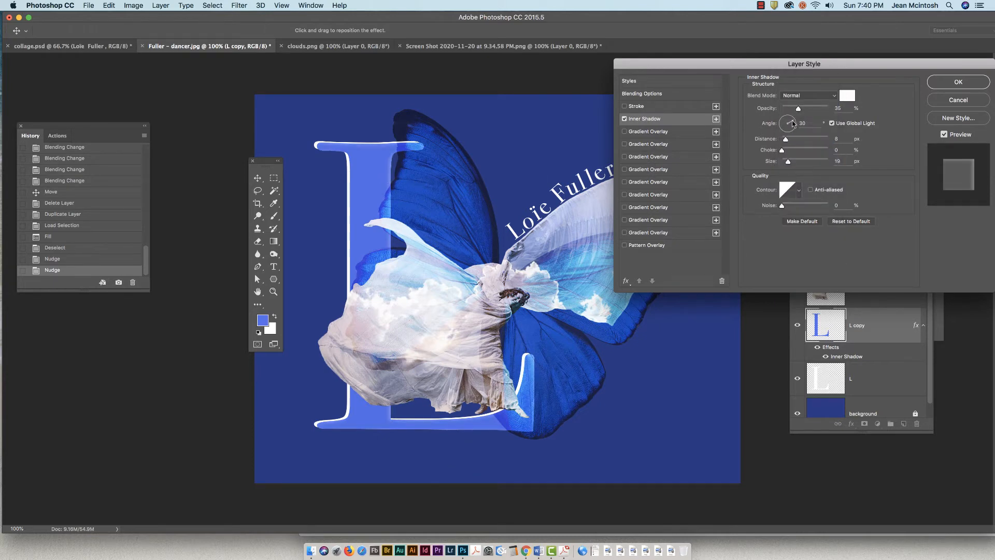
Step: Set the Inner Shadow's angle to -104° and its size to about 65 px
drag(792, 122, 790, 120)
drag(792, 123, 786, 132)
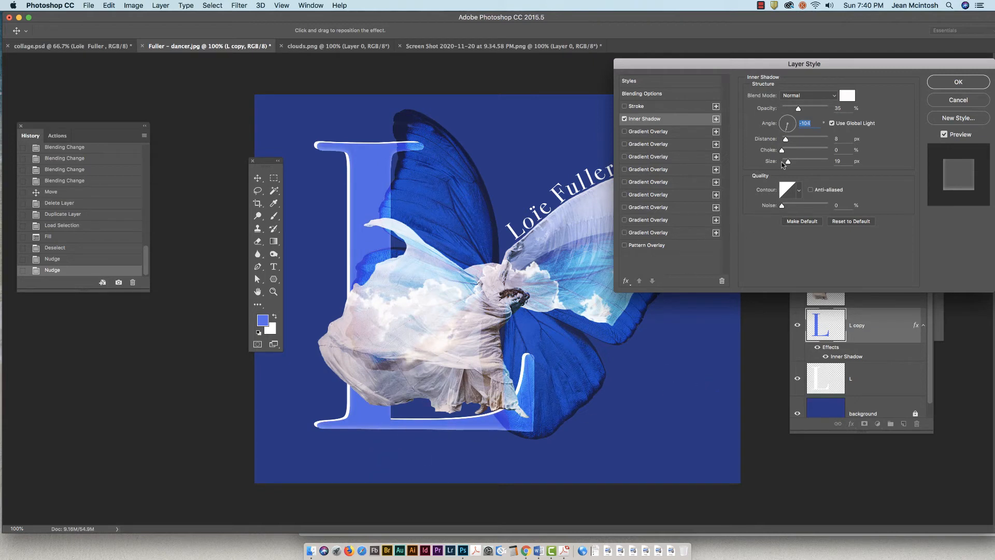
drag(788, 162, 797, 162)
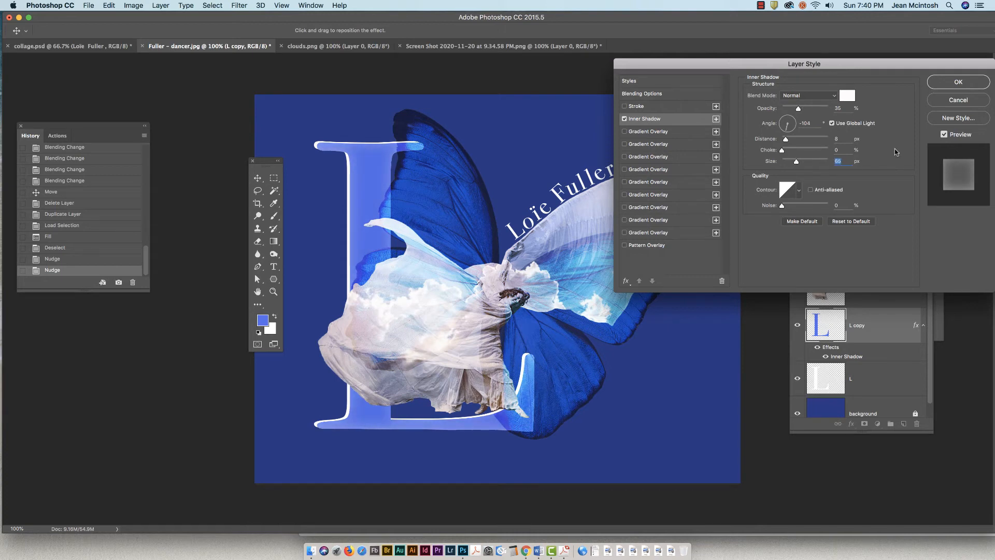
Step: Try adding a Gradient Overlay and a Satin effect with Normal blend mode and near-white color #f7f1f1 to the L copy
click(658, 132)
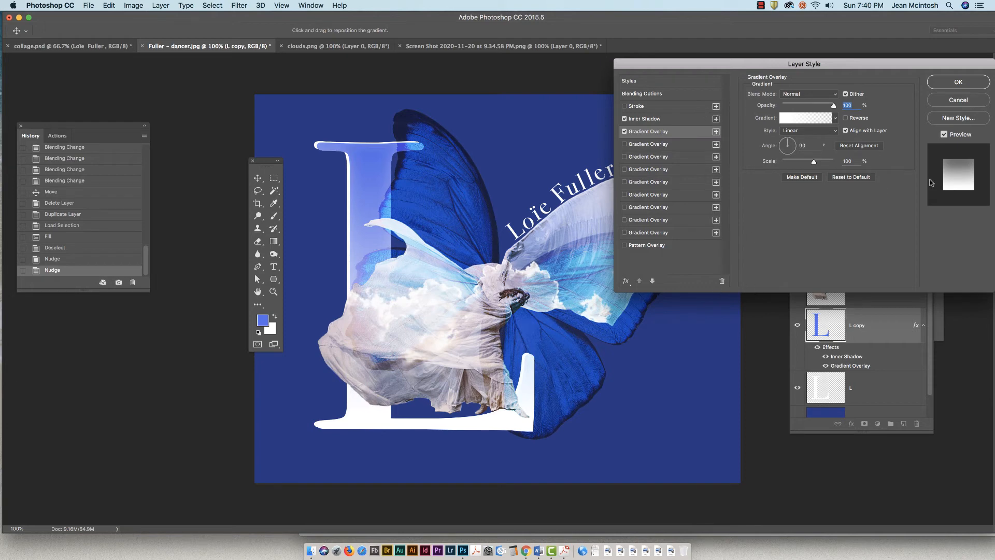
click(625, 280)
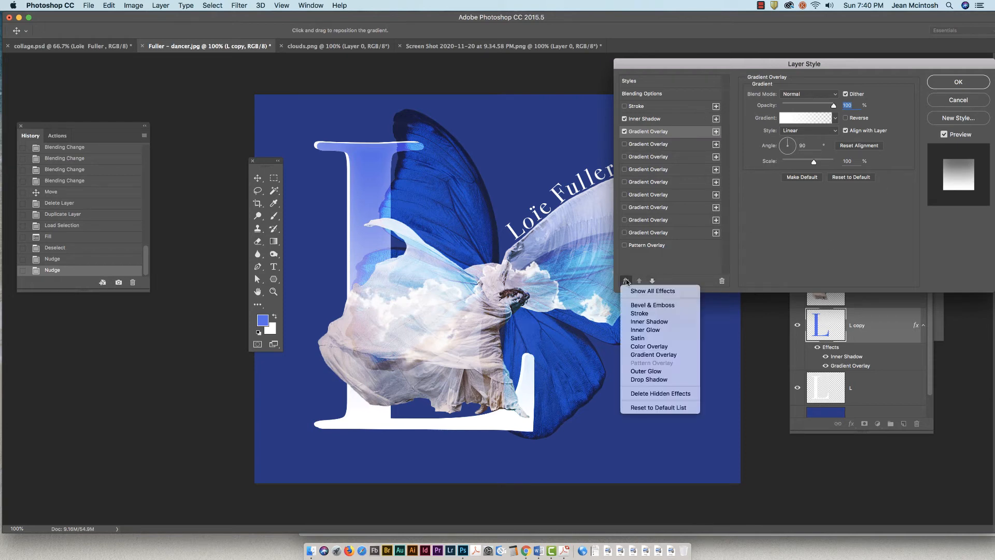
click(643, 342)
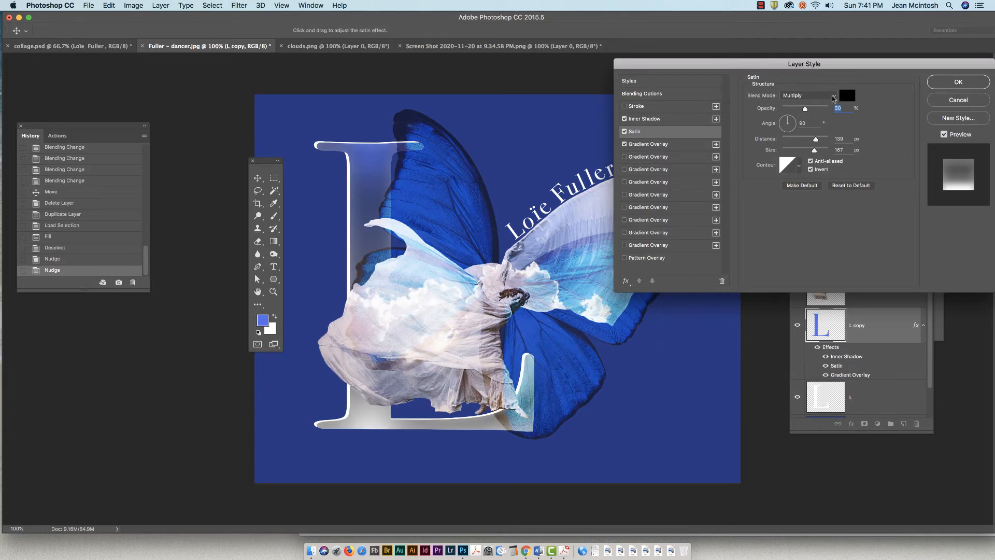
click(796, 96)
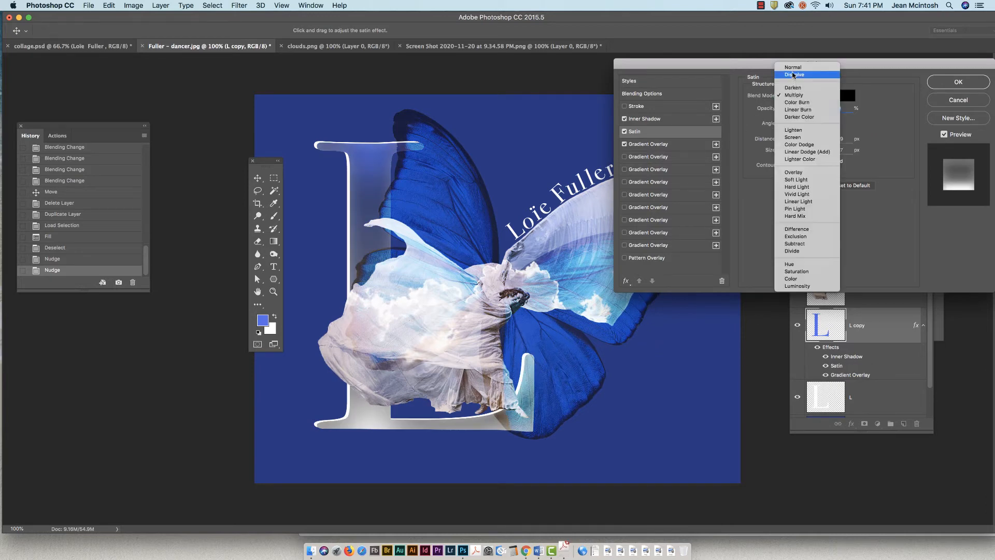
click(793, 67)
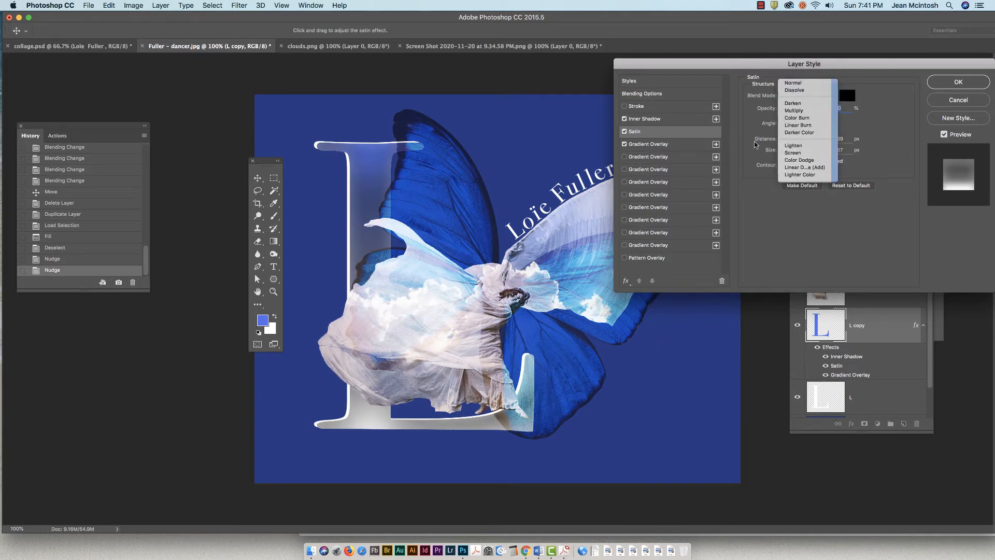
click(847, 96)
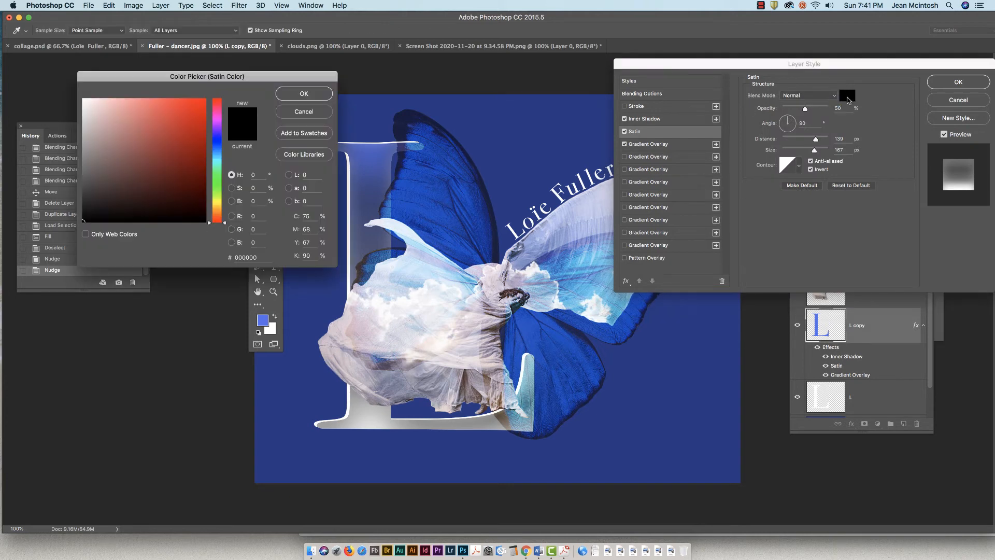
click(84, 98)
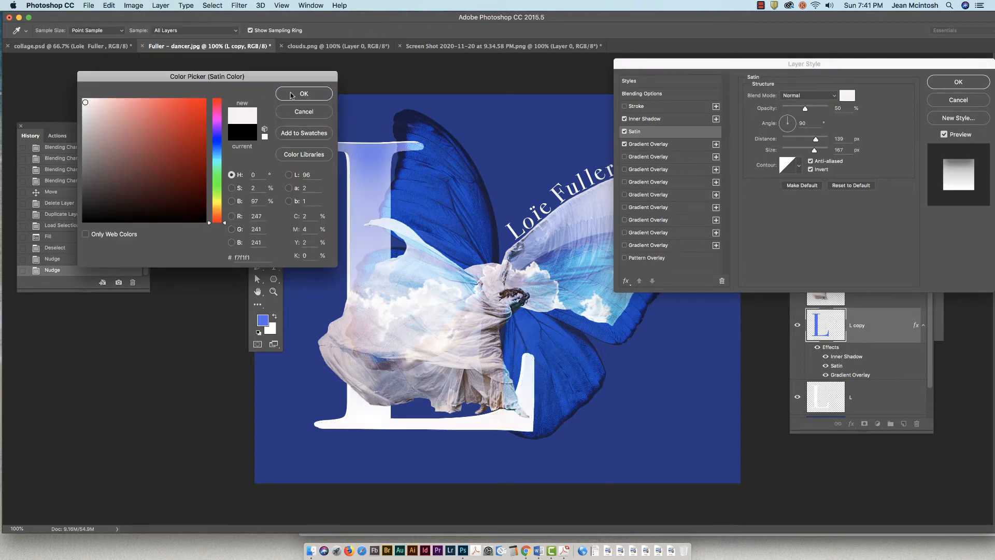
click(304, 93)
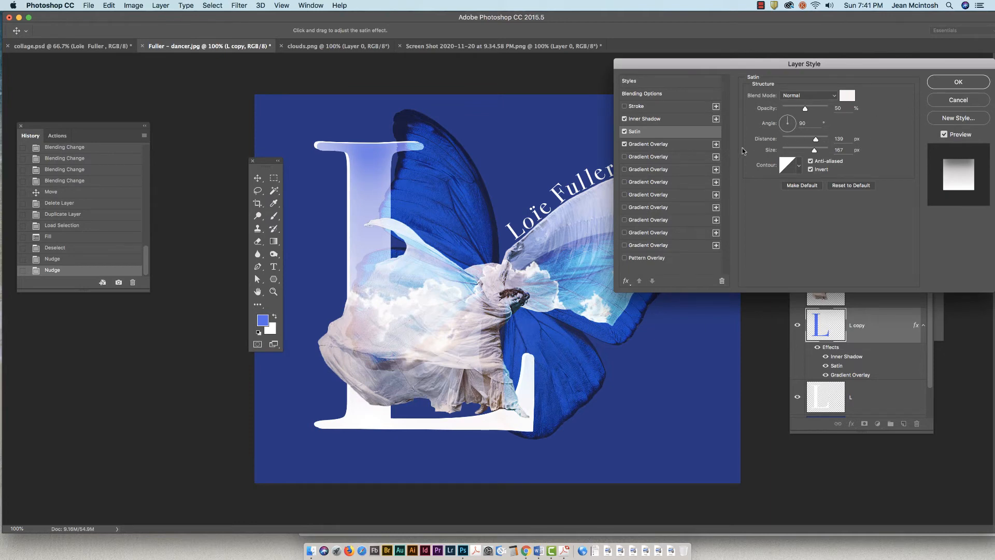
click(951, 87)
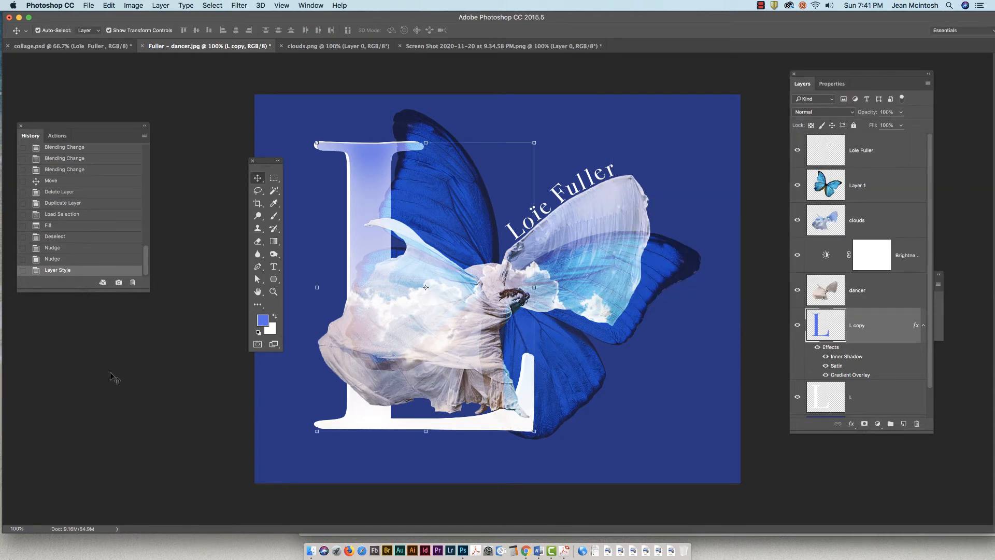
Step: Undo the L copy's layer style, then set the layer's blend mode to Multiply
click(77, 259)
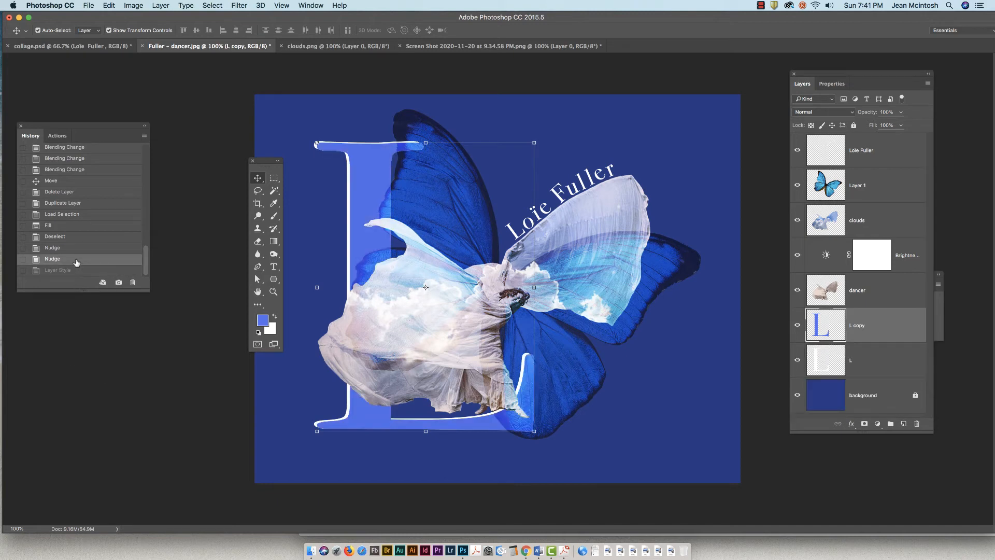
click(850, 114)
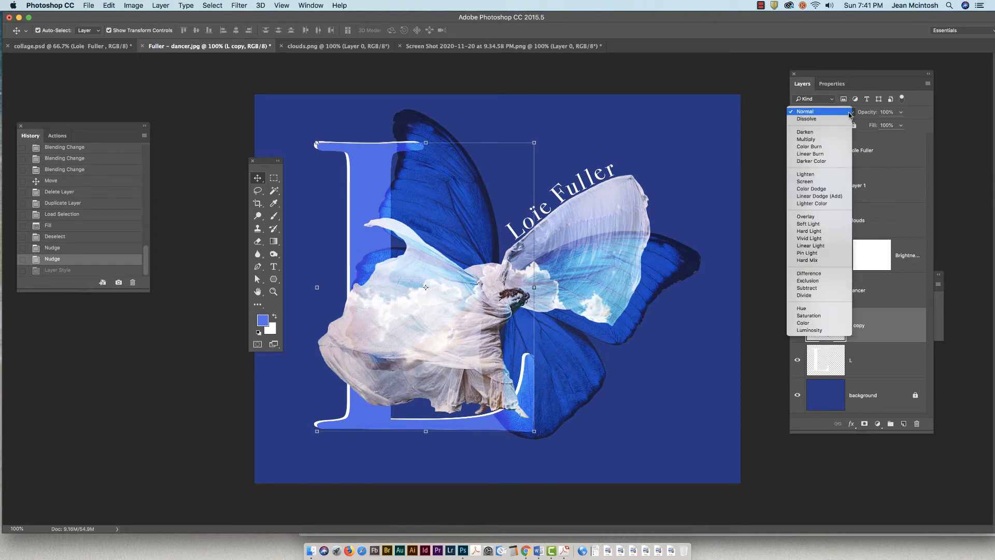
click(826, 139)
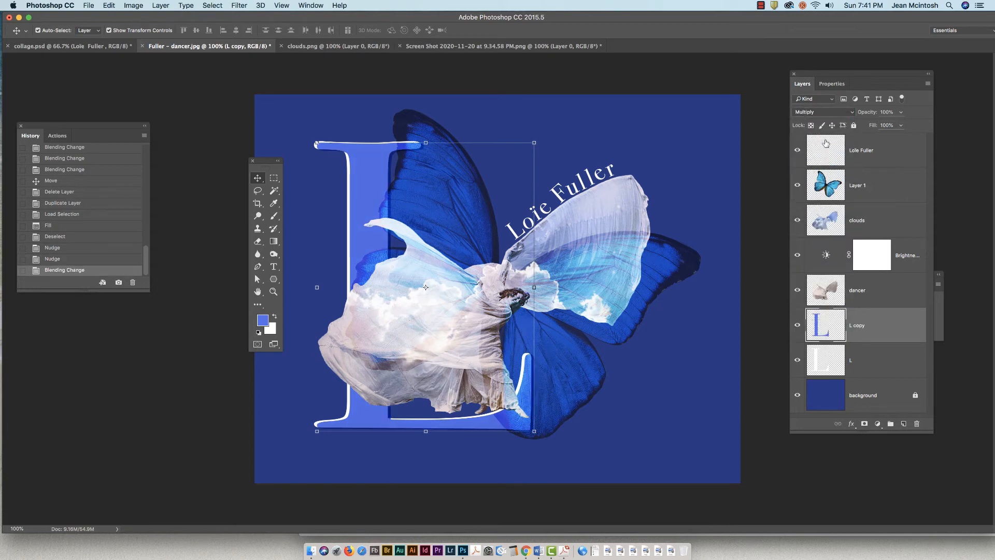
Step: Duplicate the blue L with Normal blend mode, scale the duplicate to about 33%, and place it beneath the butterfly's right wing
click(681, 385)
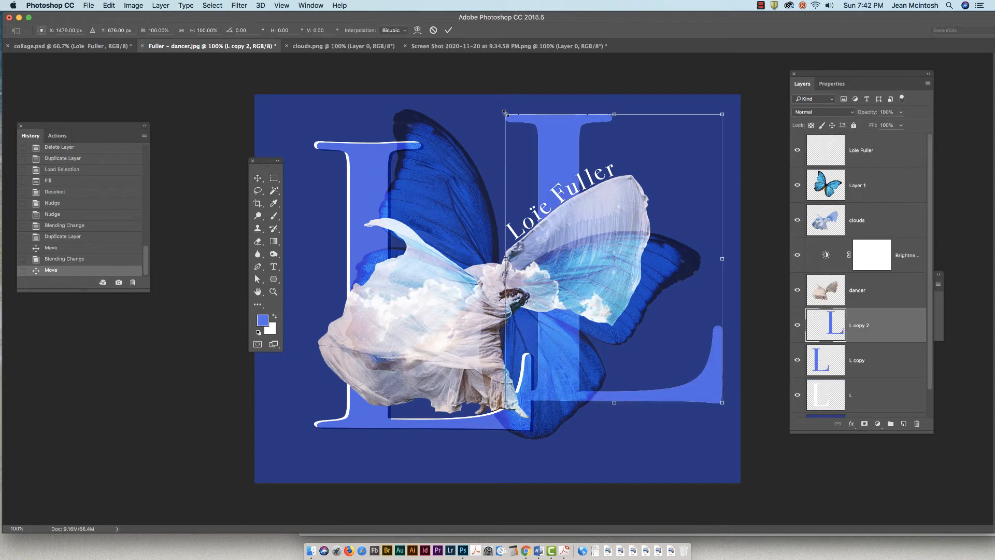
drag(506, 115, 709, 267)
drag(674, 357, 639, 379)
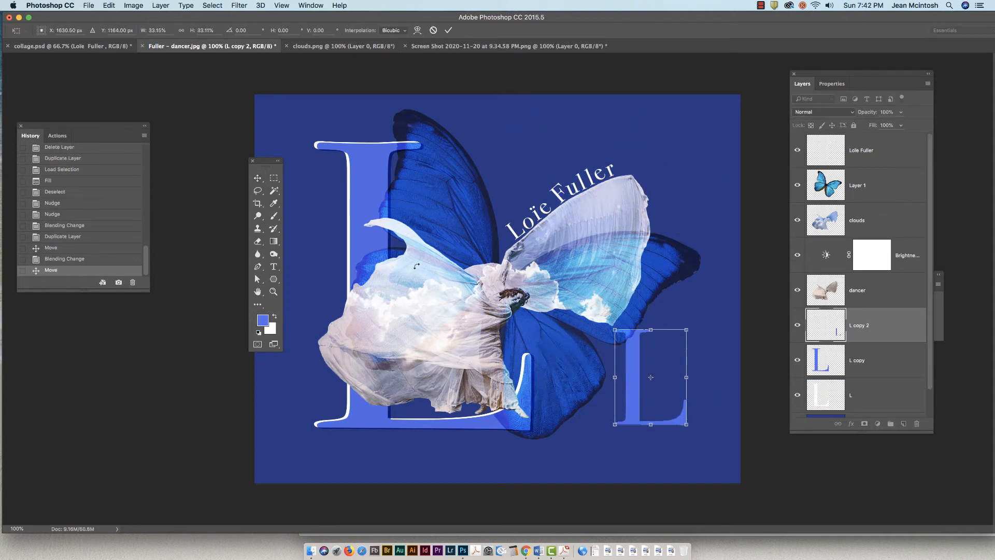
click(262, 183)
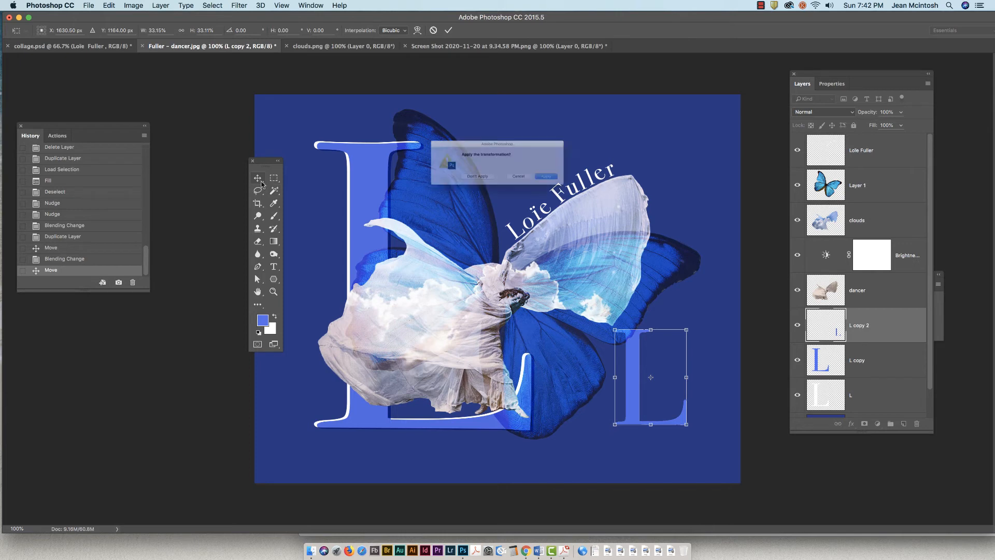
click(576, 187)
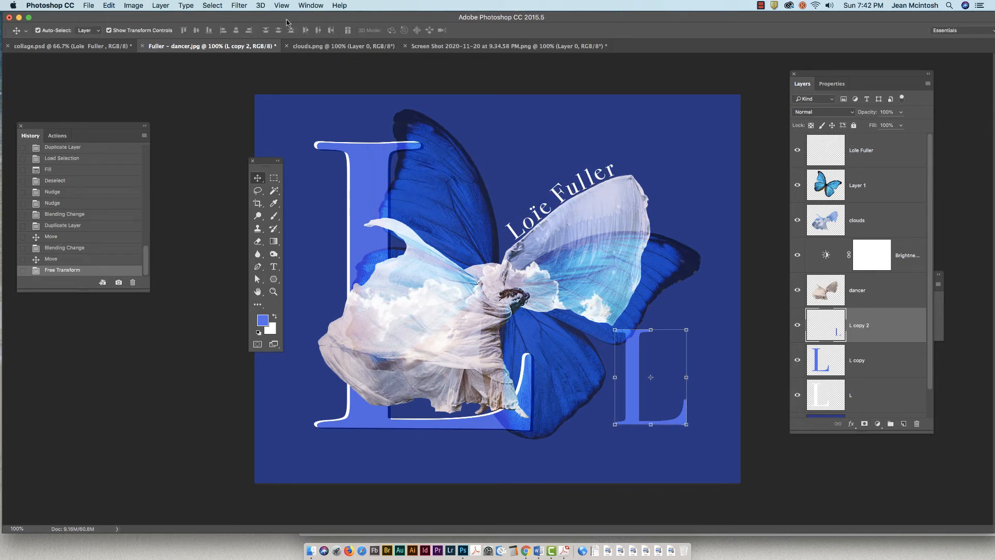
click(240, 5)
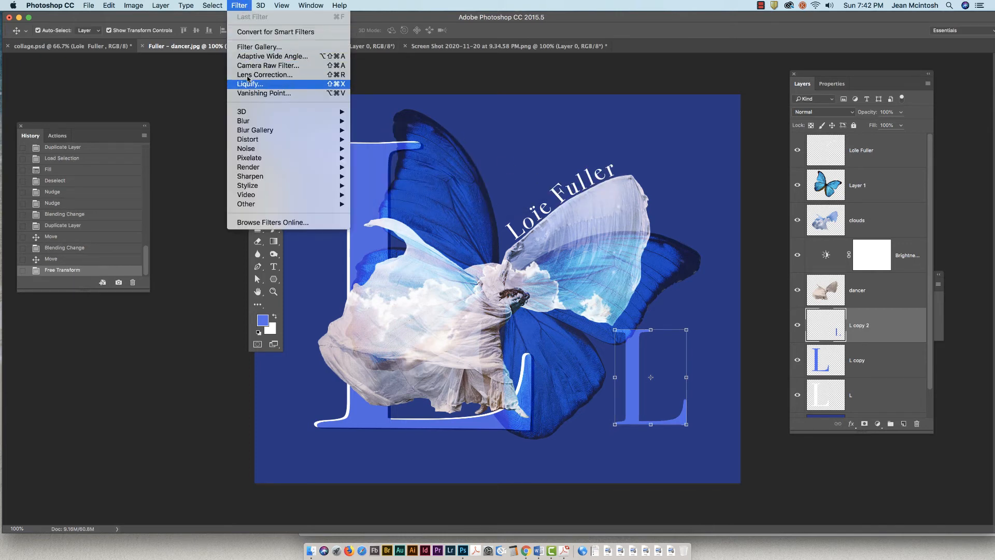
mouse_move(253, 131)
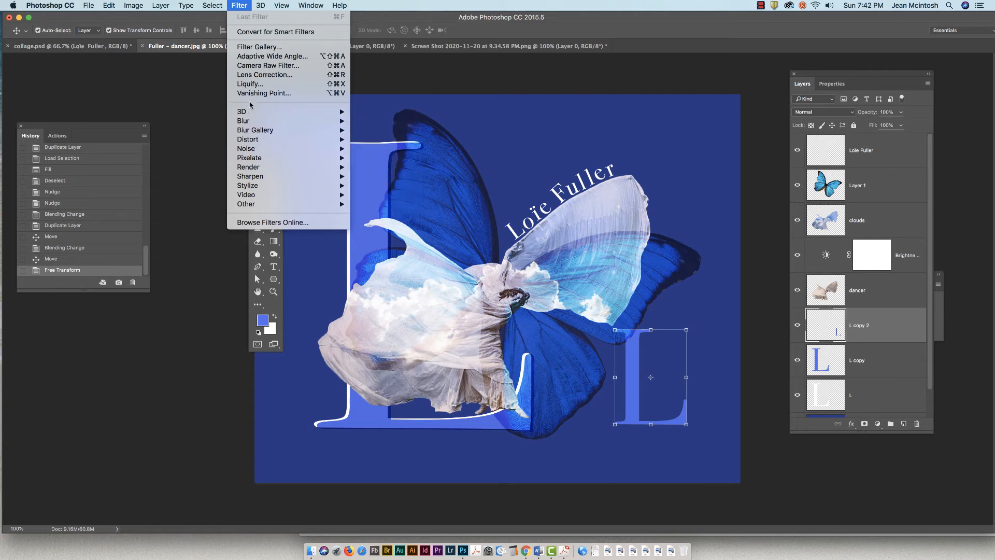
mouse_move(259, 148)
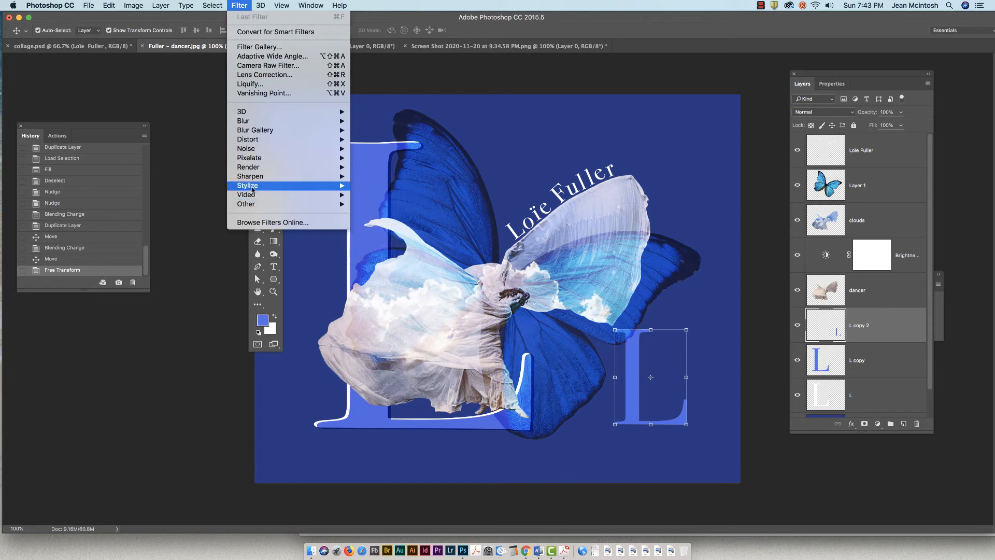
mouse_move(253, 169)
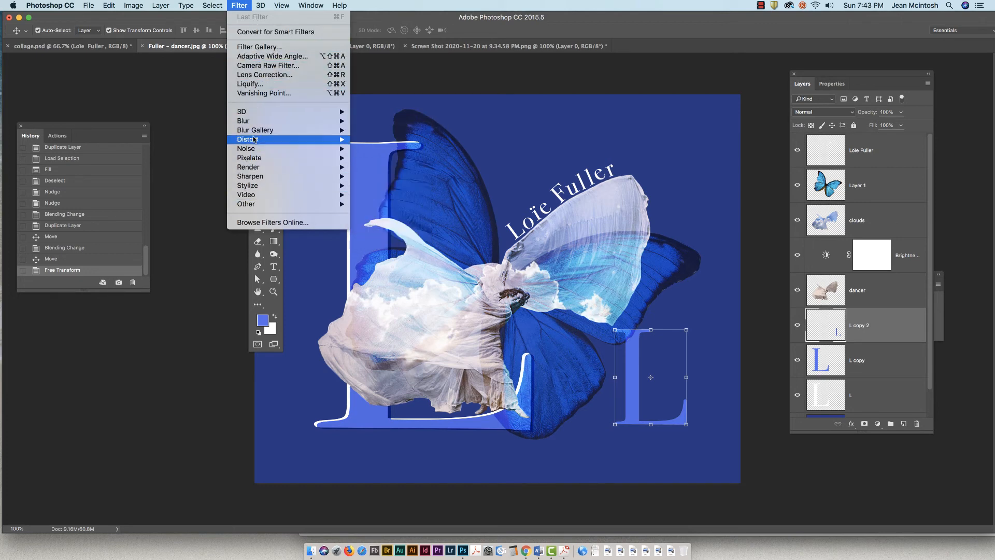
Step: Skew the small L by its corners so it leans to the right, and apply the transformation
click(109, 6)
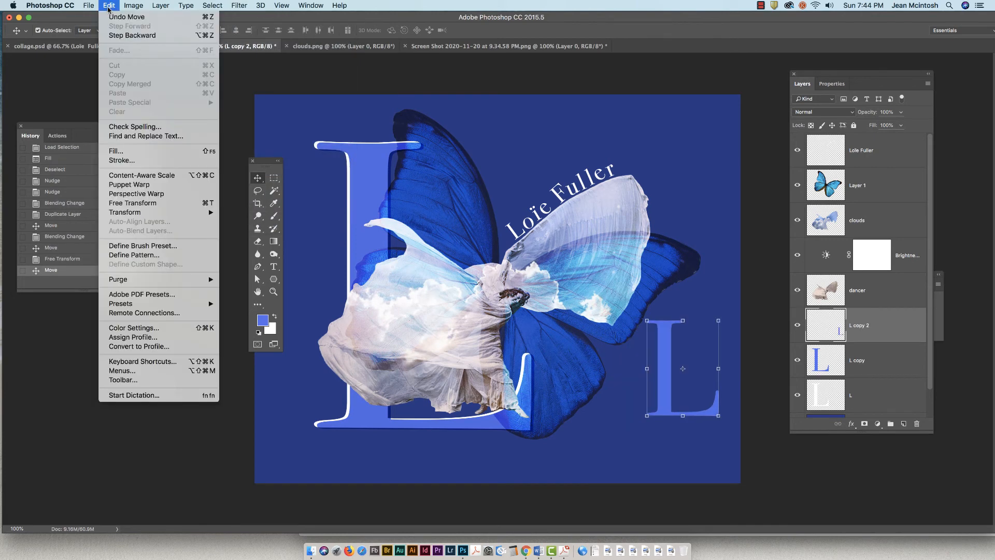
mouse_move(134, 215)
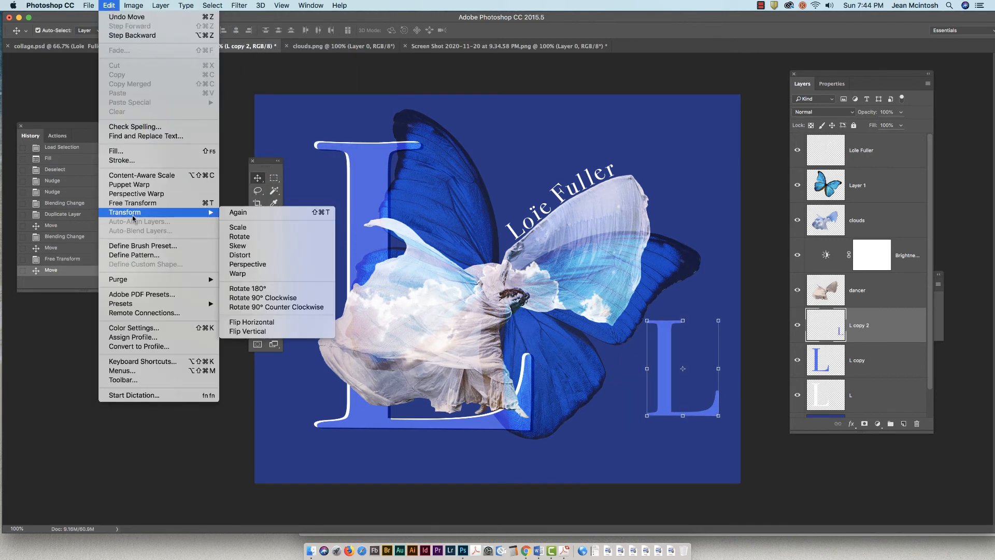
click(238, 246)
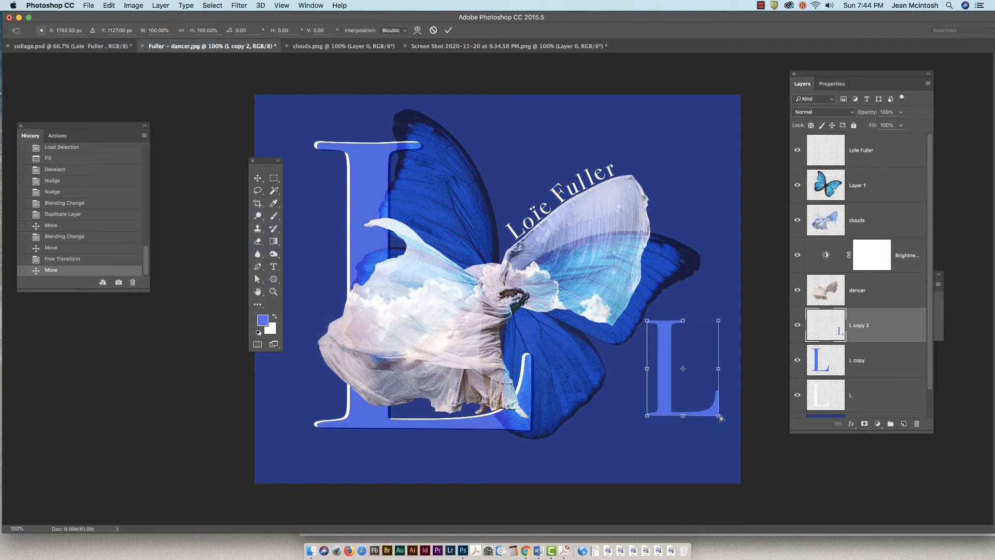
drag(721, 418, 733, 415)
mouse_move(719, 324)
mouse_down()
mouse_move(729, 319)
mouse_move(721, 337)
mouse_up()
drag(647, 418, 647, 406)
drag(646, 322, 701, 331)
mouse_move(700, 415)
mouse_down()
mouse_move(676, 416)
mouse_move(696, 415)
mouse_up()
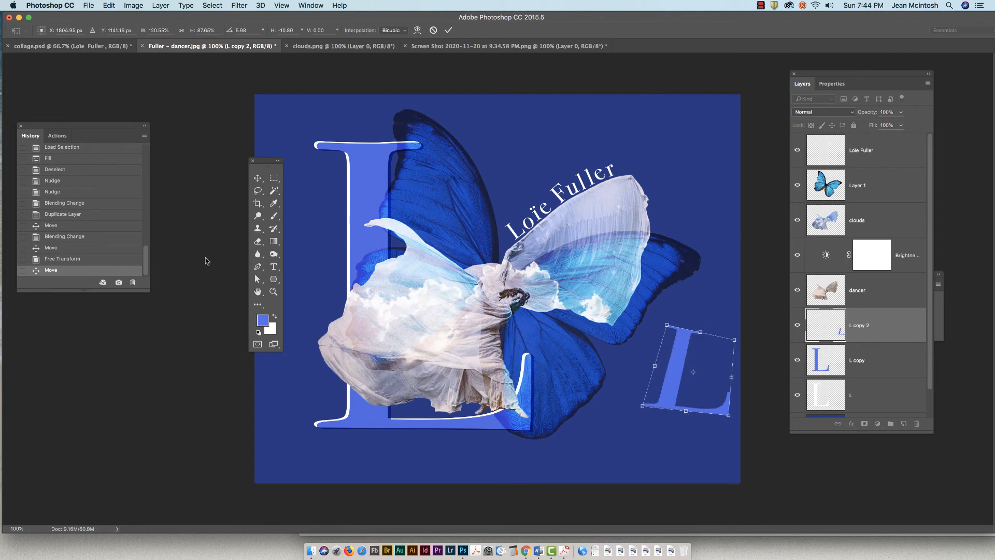
click(258, 178)
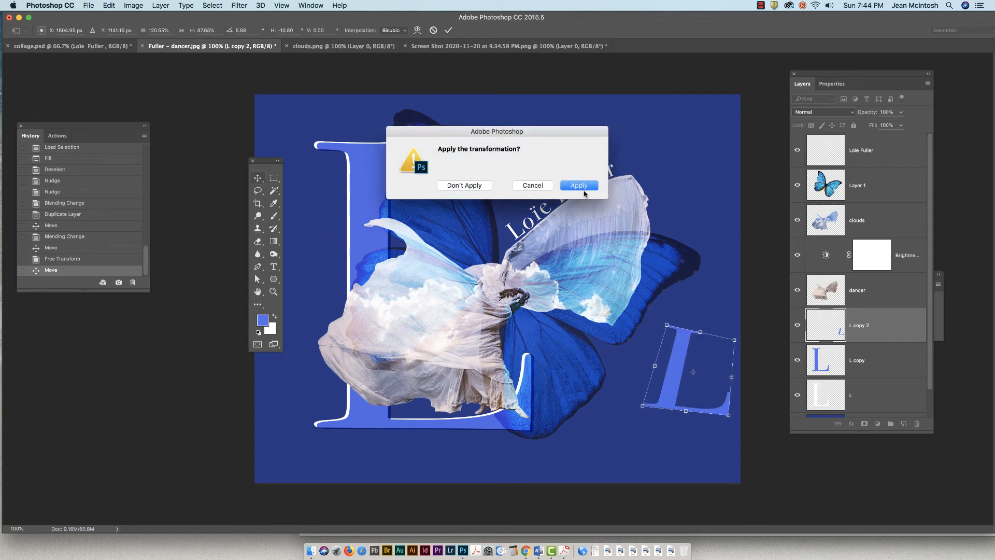
click(584, 187)
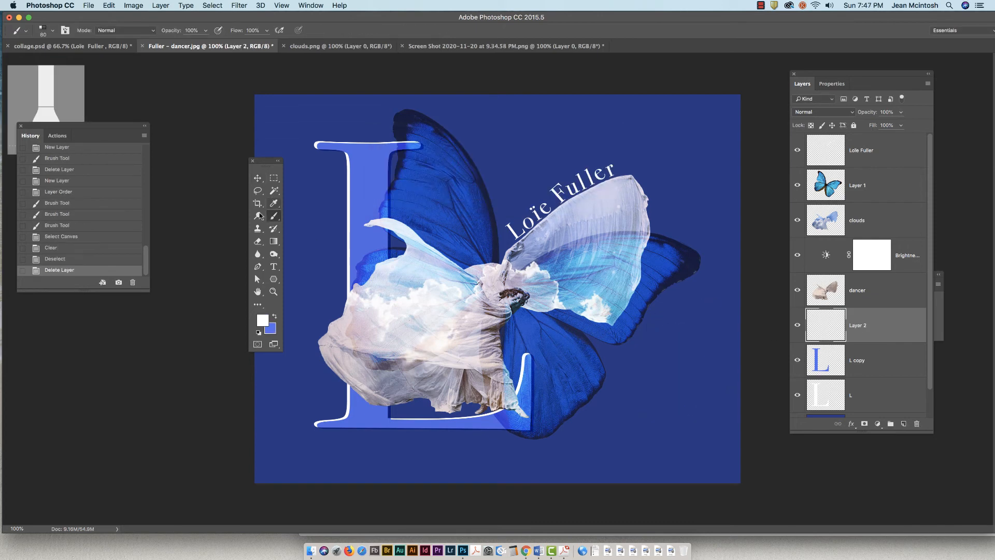
Step: Show the brush settings and group them with the layers and properties, clear of the artwork
drag(275, 161, 248, 151)
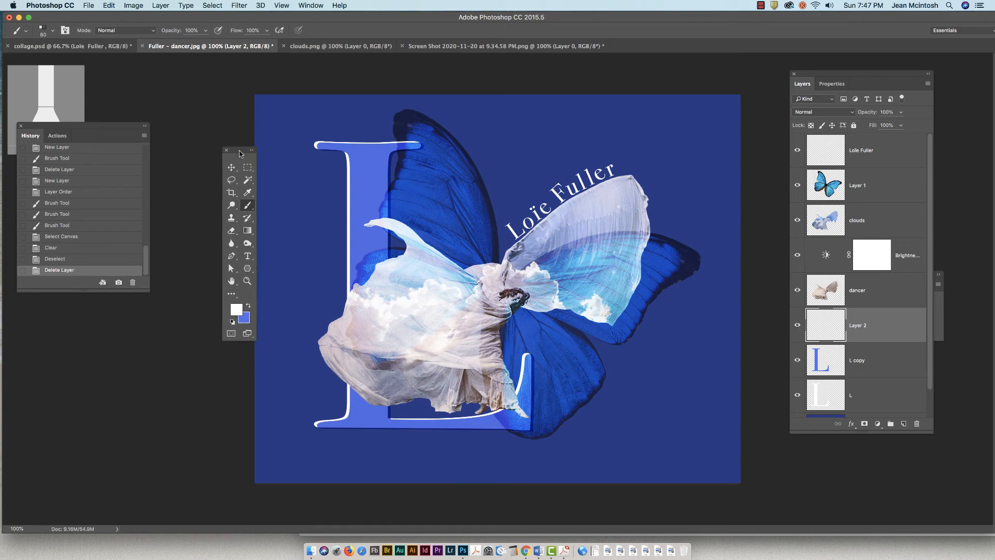
click(313, 6)
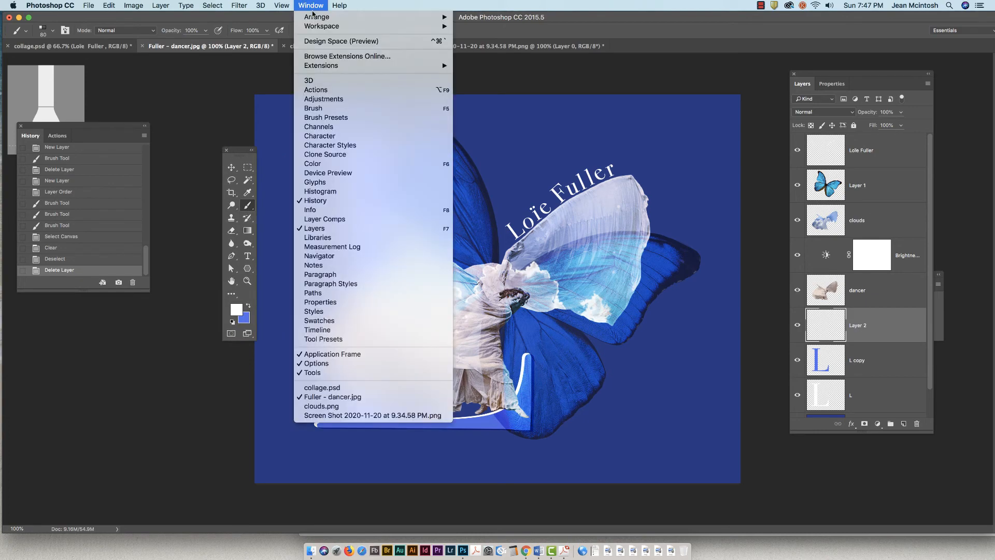
click(319, 109)
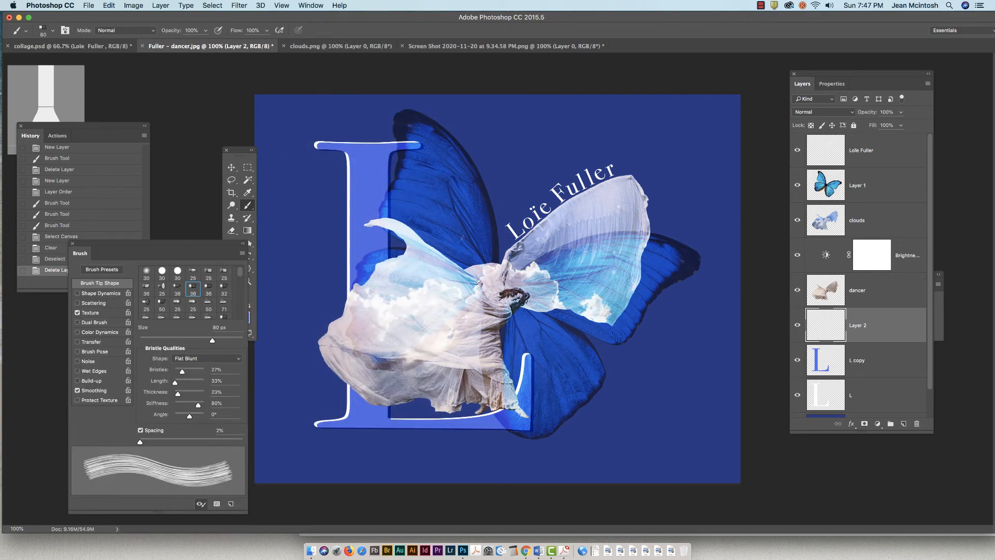
mouse_move(162, 249)
mouse_down()
mouse_move(592, 163)
mouse_move(666, 119)
mouse_up()
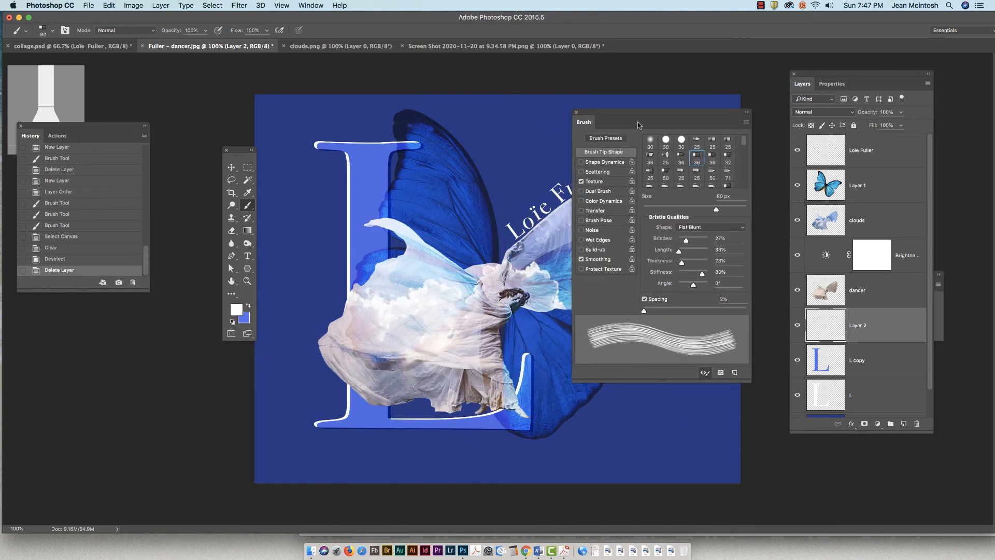
drag(638, 116, 762, 109)
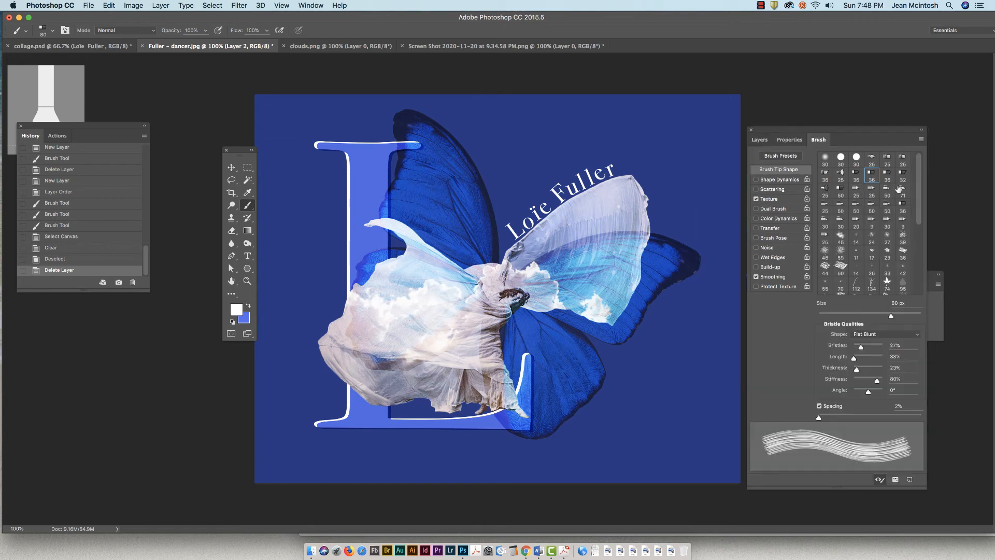
Step: Try the 25 px Round Fan bristle brush with a wavy white stroke above the name, and undo the stroke
click(871, 178)
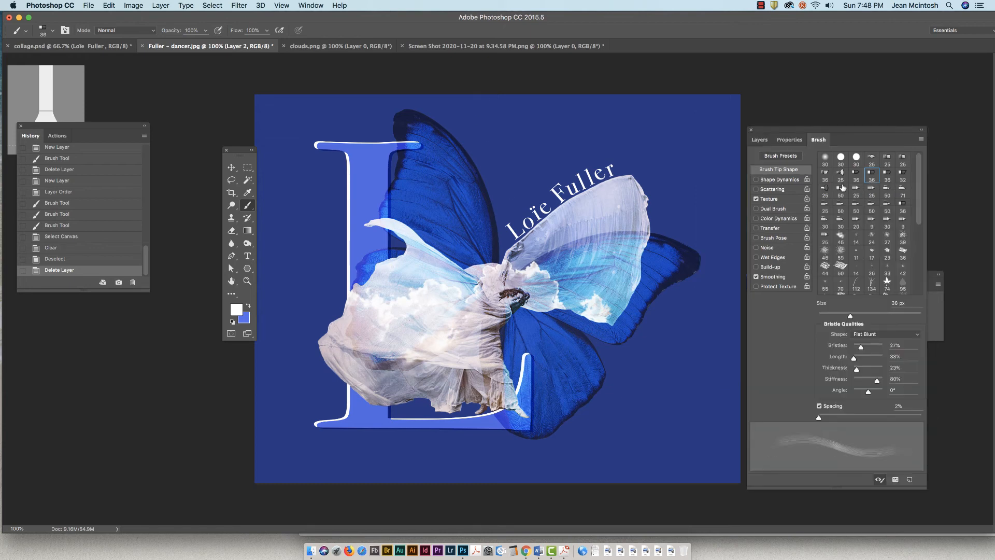
click(841, 176)
drag(527, 142, 602, 128)
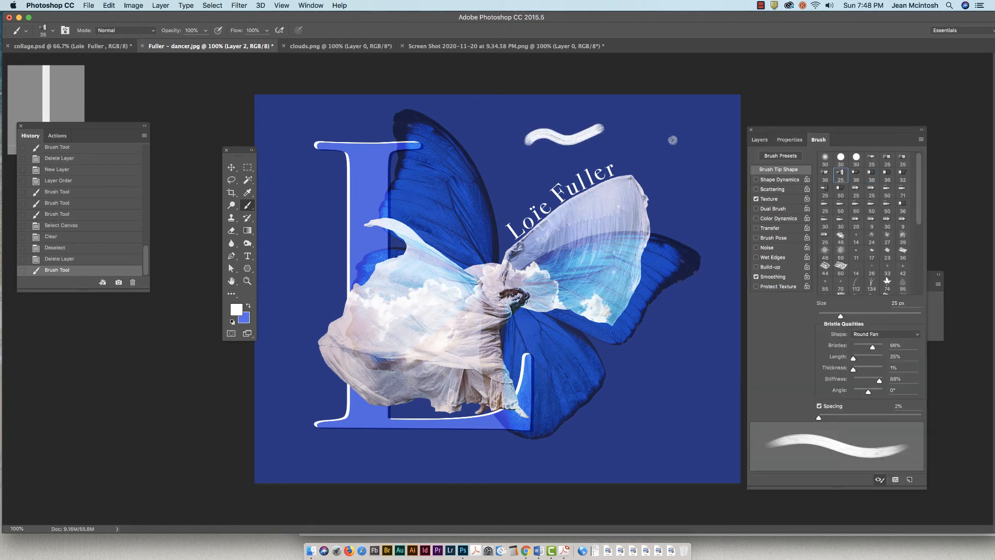
key(super+z)
Step: Test a stroke with the 36 px Flat Blunt brush above the name, undo it, and choose the 36 px Flat Curve brush
key(period)
key(period)
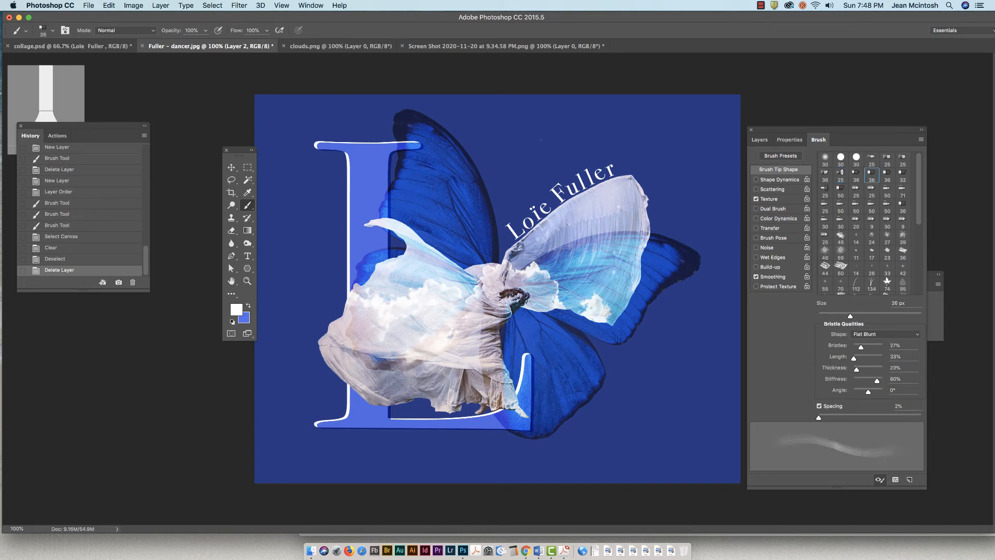
mouse_move(499, 138)
mouse_down()
mouse_move(522, 146)
mouse_move(574, 129)
mouse_move(635, 137)
mouse_up()
key(super+z)
click(888, 174)
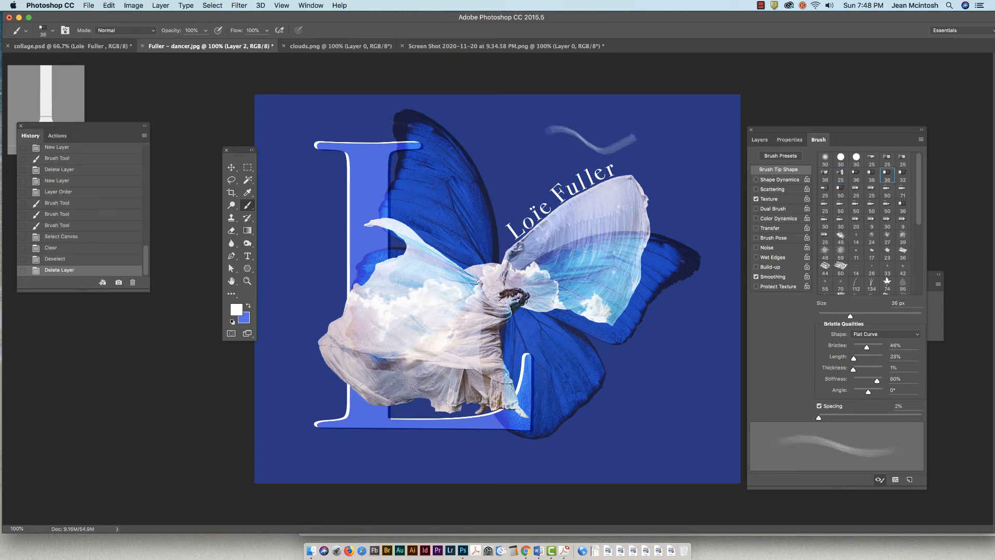
Step: Undo the Flat Curve test stroke, try a wavy stroke with the 32 px Flat Angle brush above the name, and undo it
key(super+z)
click(903, 174)
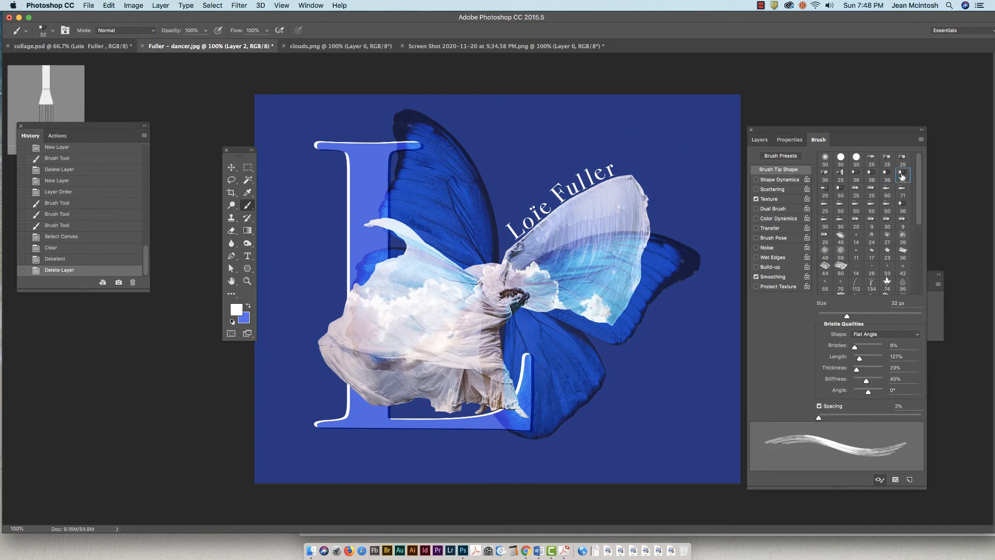
mouse_move(554, 129)
mouse_down()
mouse_move(624, 151)
mouse_move(647, 144)
mouse_up()
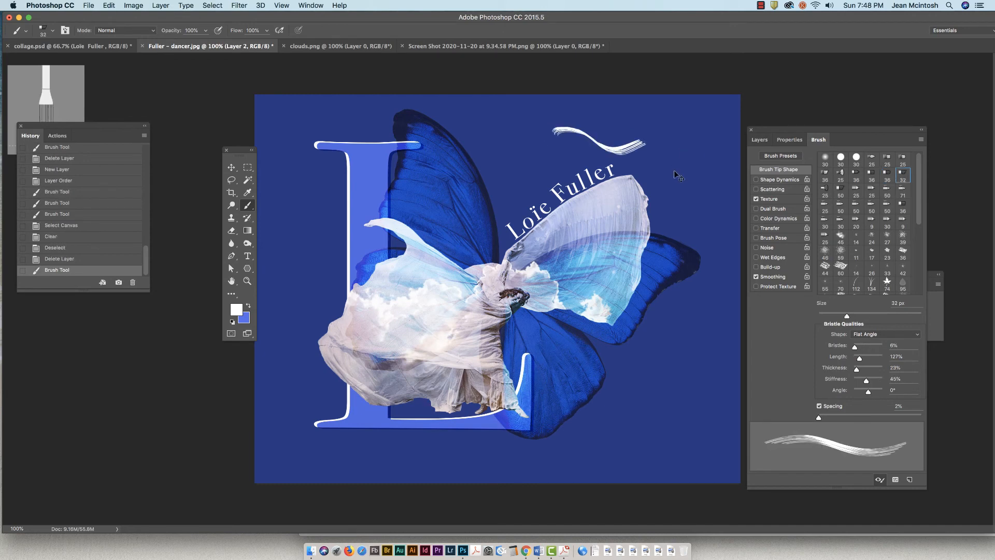
key(super+z)
Step: Choose the 36 px Flat Curve bristle brush again and enlarge its tip to 150 px
click(887, 175)
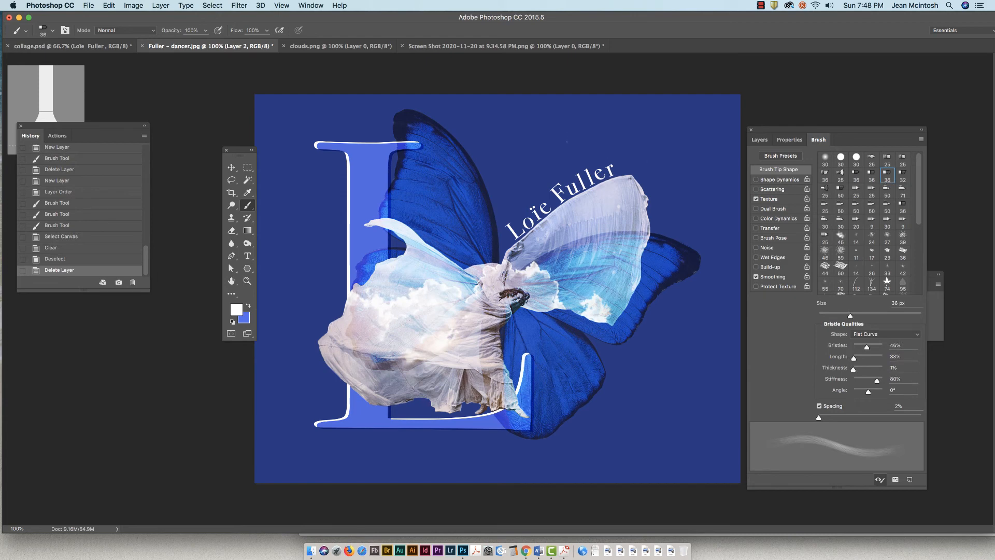
key(bracketright)
key(bracketright)
key(bracketright)
key(bracketright)
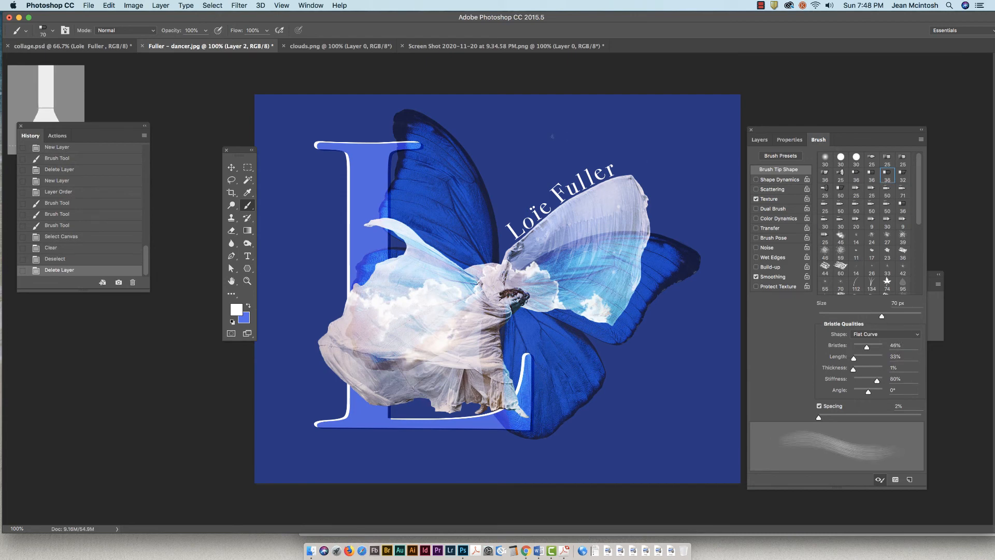
key(bracketright)
key(bracketright)
key(bracketright)
key(bracketright)
key(bracketright)
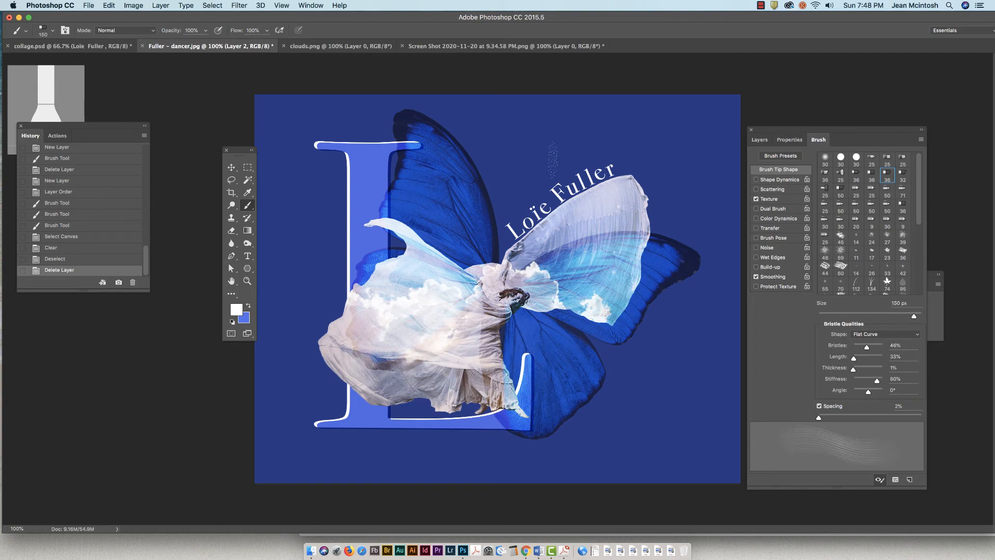
Step: Show the layers clear of the wing and rename Layer 2 with a long row of closing square brackets
mouse_move(814, 130)
mouse_down()
mouse_move(144, 209)
mouse_move(145, 126)
mouse_move(177, 91)
mouse_up()
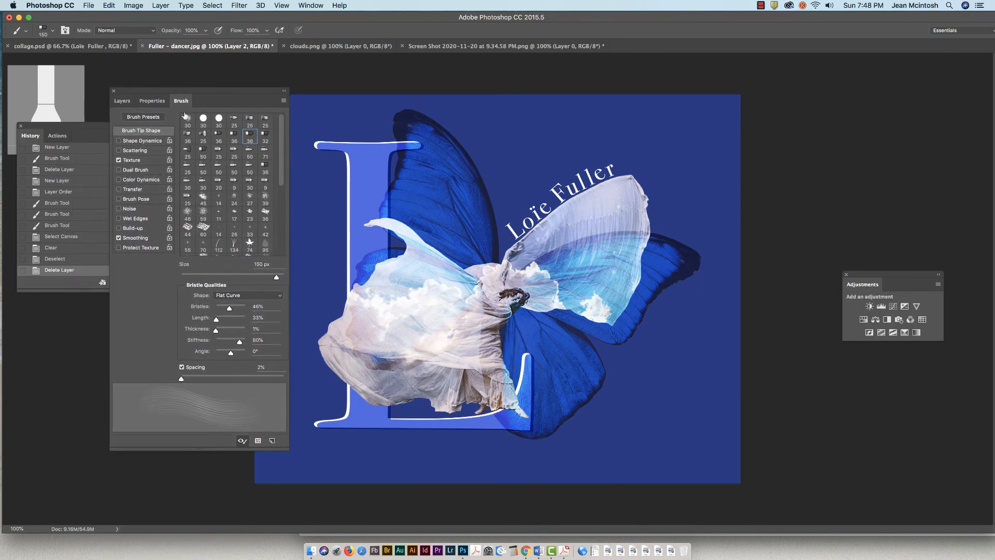
click(123, 100)
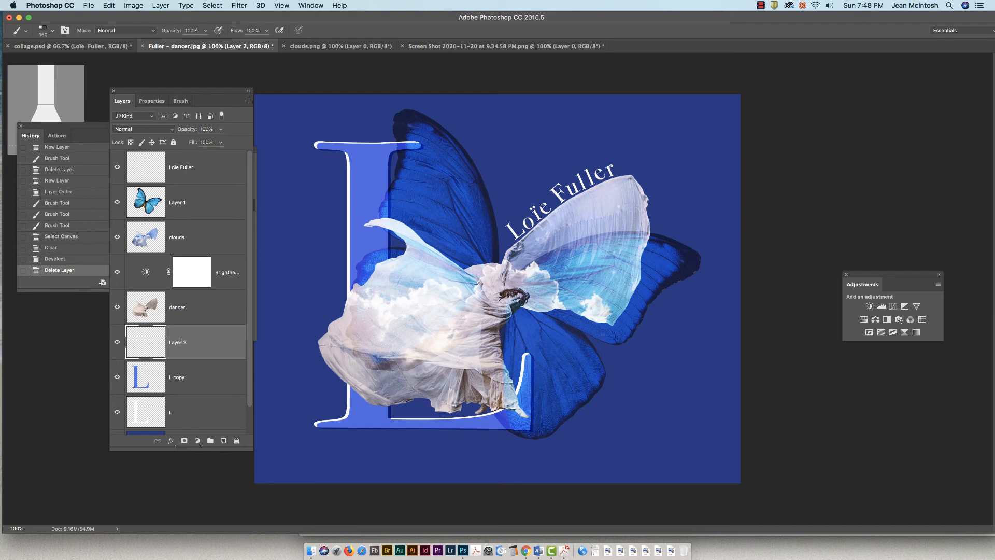
text(paintbrush)
double_click(196, 341)
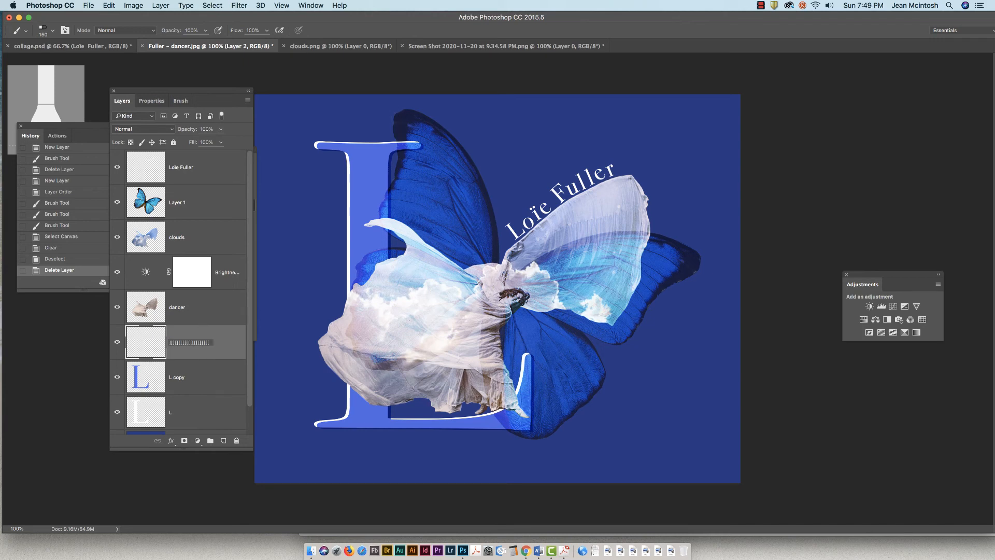
Step: Paint several curved white bristle strokes along the outer edge of the left butterfly wing, and undo the last one
mouse_move(400, 124)
mouse_down()
mouse_move(420, 111)
mouse_move(450, 124)
mouse_move(504, 224)
mouse_up()
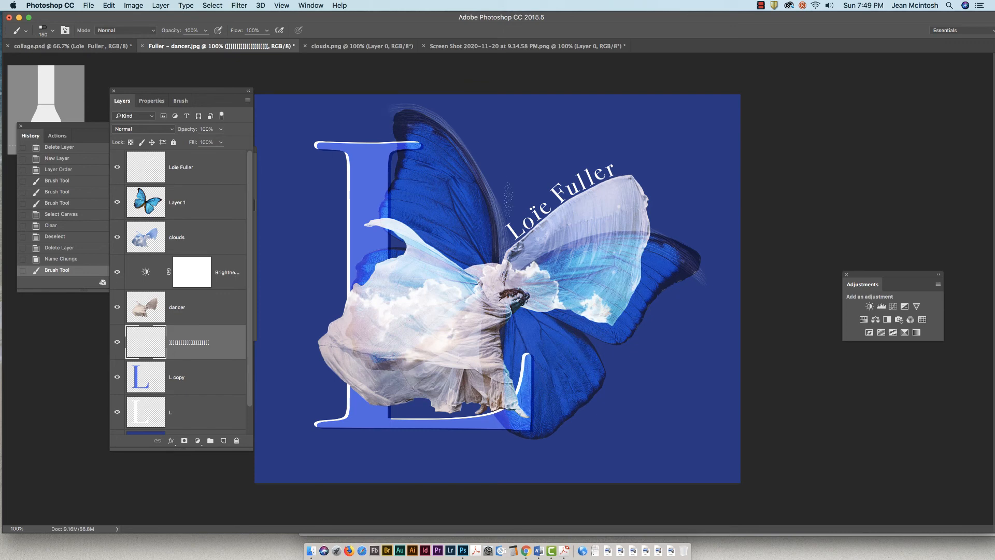
mouse_move(494, 234)
mouse_down()
mouse_move(474, 179)
mouse_move(438, 125)
mouse_move(384, 114)
mouse_up()
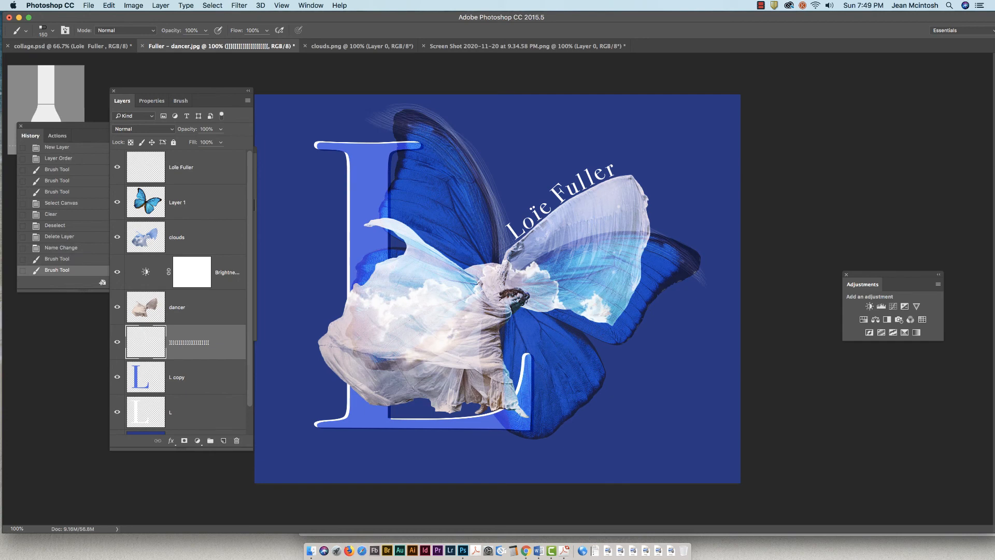
mouse_move(501, 242)
mouse_down()
mouse_move(445, 163)
mouse_move(381, 123)
mouse_up()
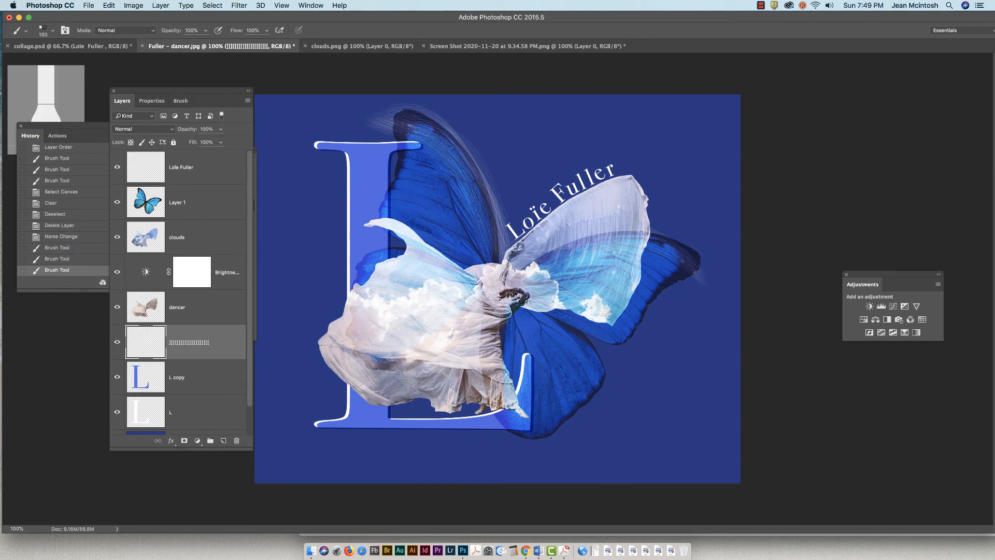
mouse_move(503, 220)
mouse_down()
mouse_move(489, 174)
mouse_move(447, 111)
mouse_move(401, 104)
mouse_up()
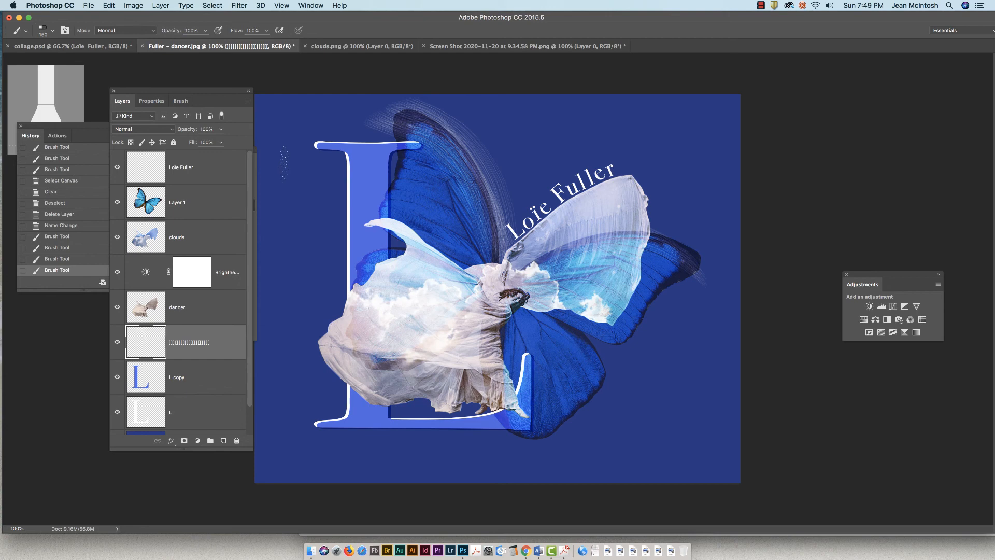
mouse_move(503, 244)
mouse_down()
mouse_move(492, 207)
mouse_move(408, 92)
mouse_move(369, 84)
mouse_up()
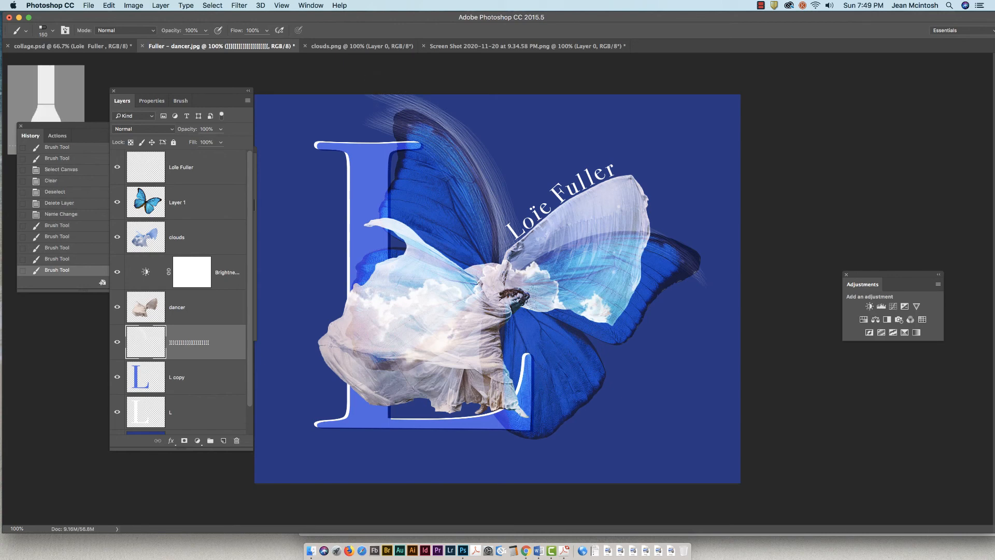
mouse_move(532, 294)
mouse_down()
mouse_move(520, 234)
mouse_move(465, 122)
mouse_move(381, 68)
mouse_up()
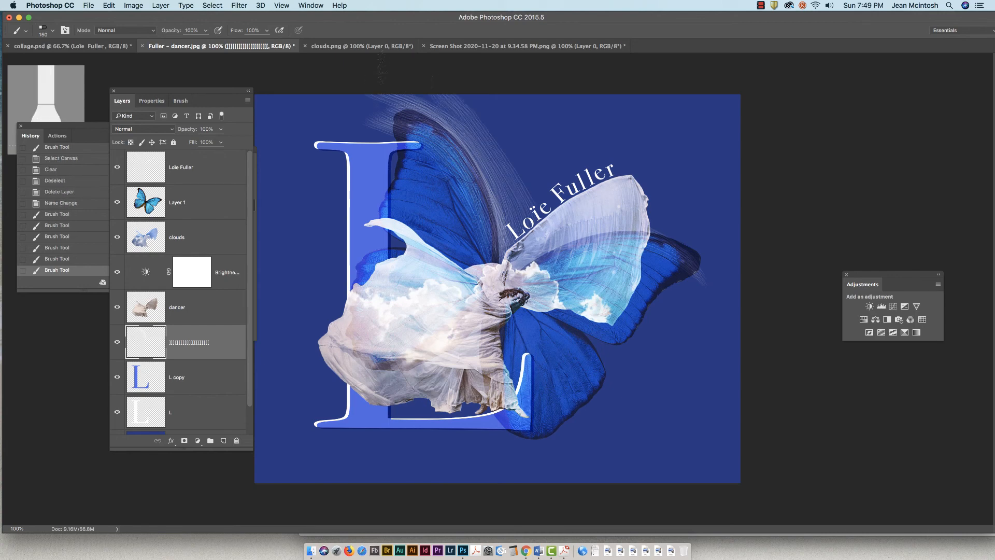
key(super+z)
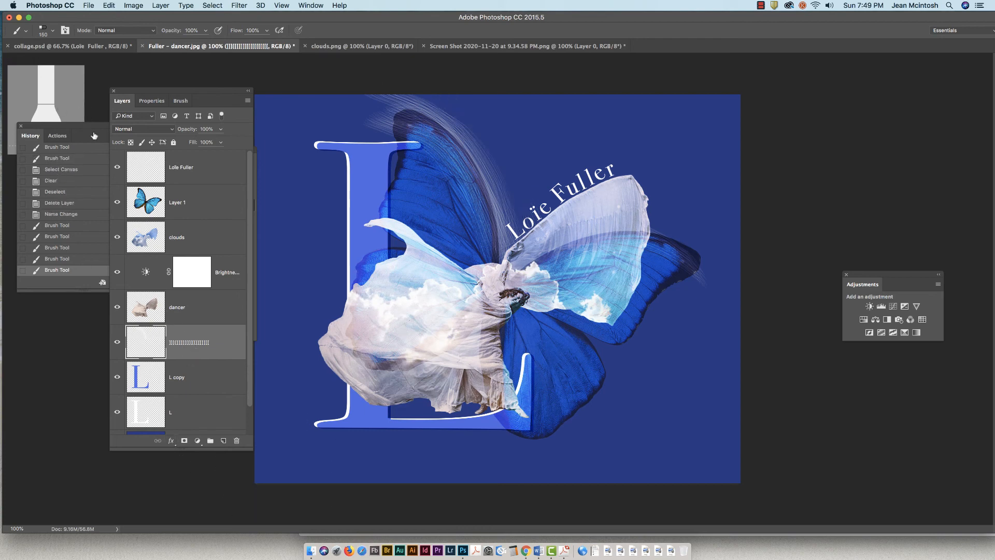
Step: Enlarge the Eraser to 125 px, try erasing the bristle strokes that overlap the left wing, and undo the last erasure
drag(154, 95, 678, 44)
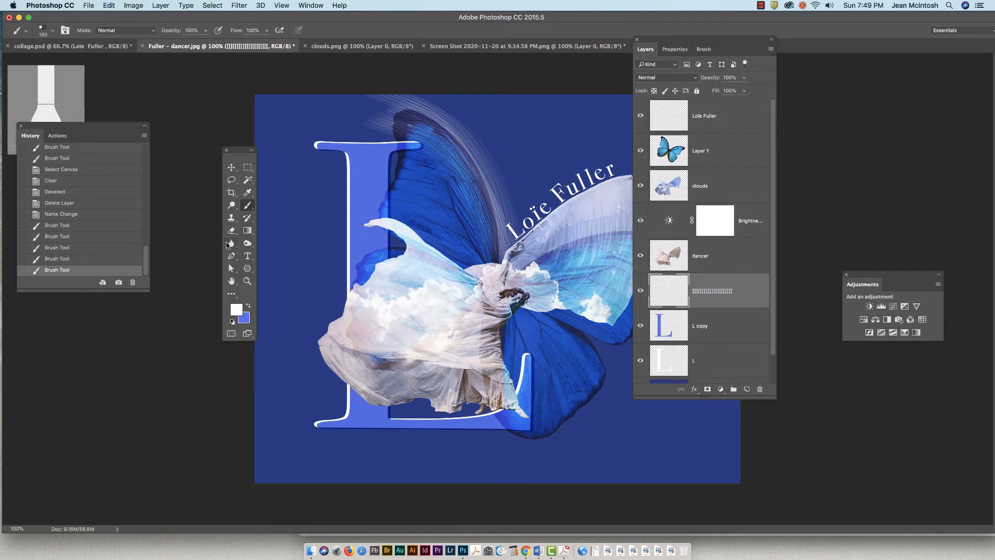
click(232, 231)
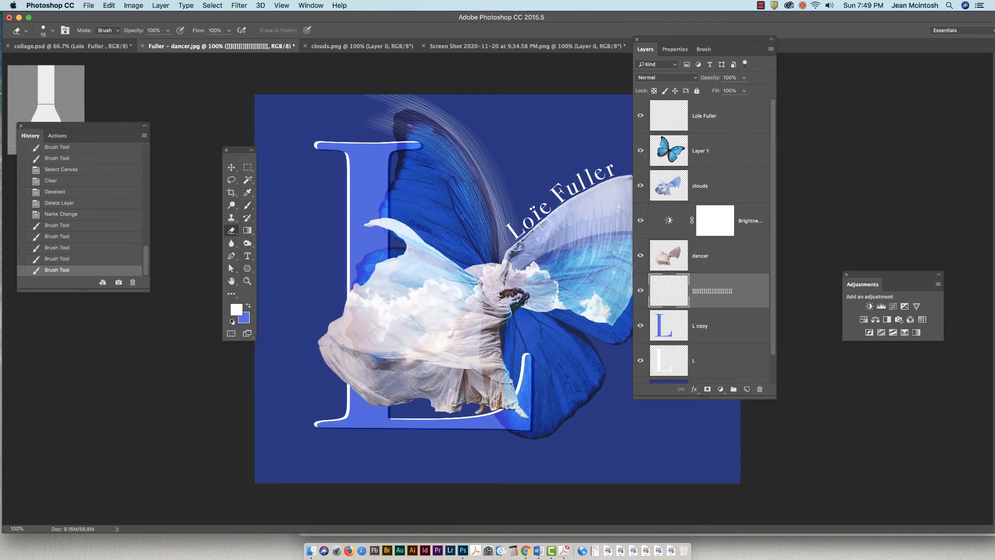
key(bracketright)
key(bracketright)
key(bracketright)
key(bracketright)
key(bracketright)
key(bracketright)
key(bracketright)
key(bracketright)
key(bracketright)
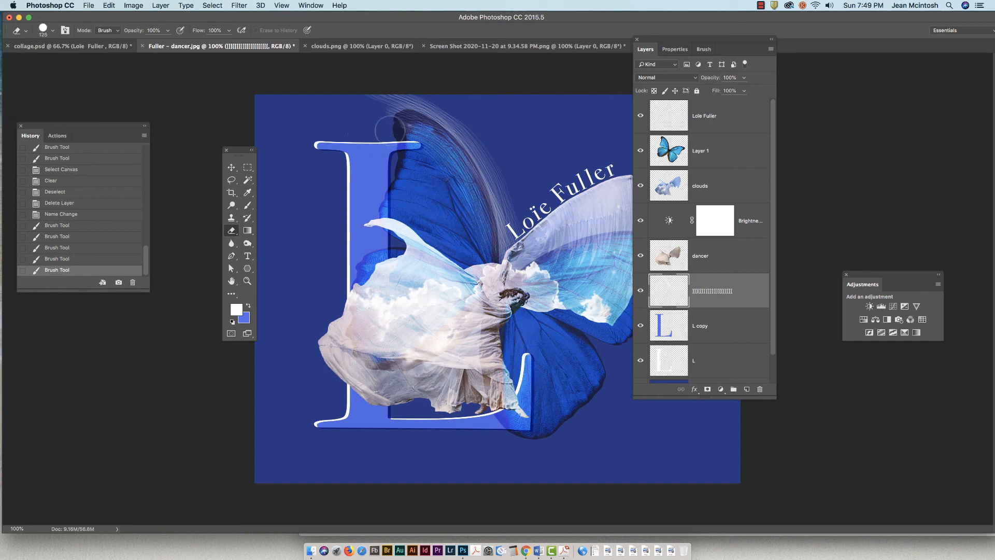
mouse_move(375, 120)
mouse_down()
mouse_move(421, 140)
mouse_move(469, 195)
mouse_move(480, 244)
mouse_up()
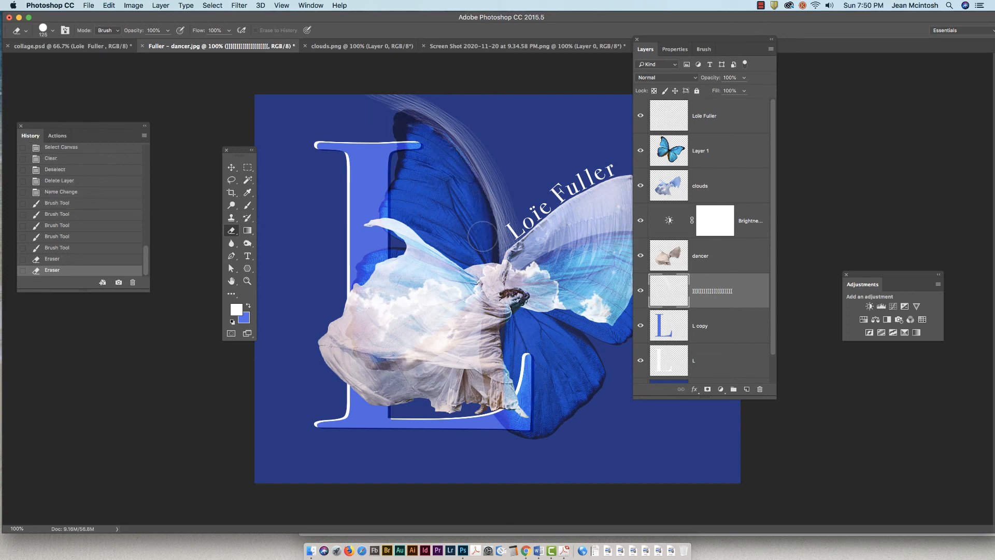
key(super+z)
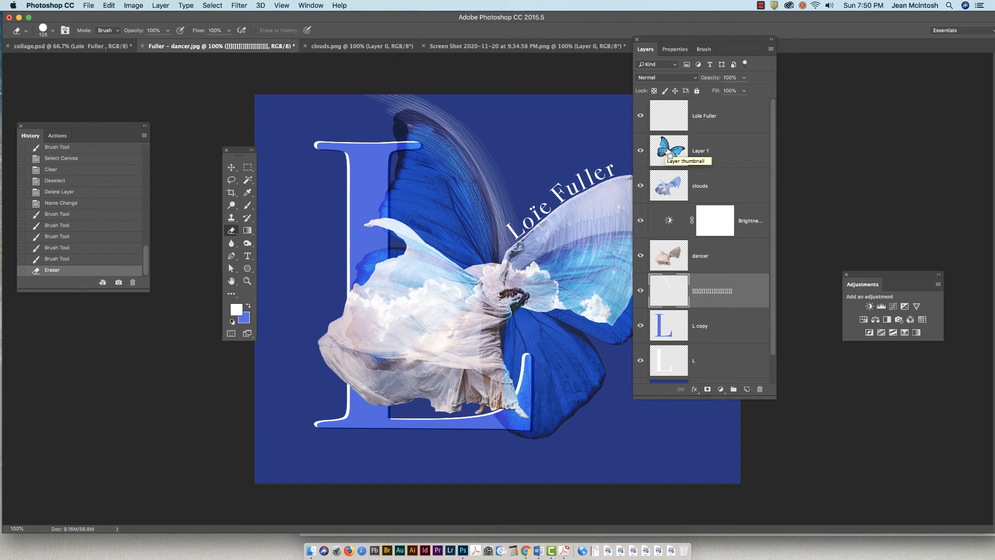
Step: Load the butterfly outline from Layer 1 as a selection, clear the brush layer's strokes inside it, and deselect
super+click(668, 152)
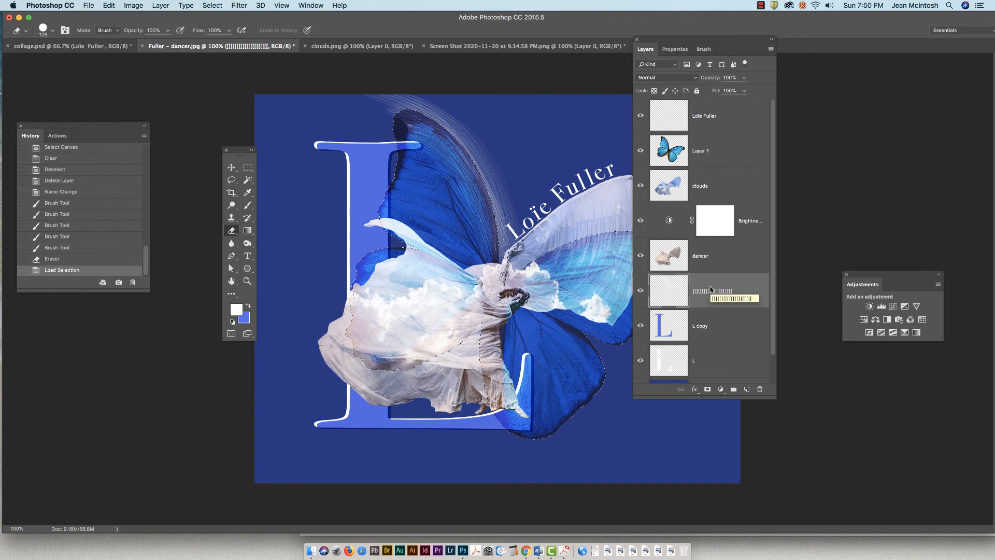
key(Delete)
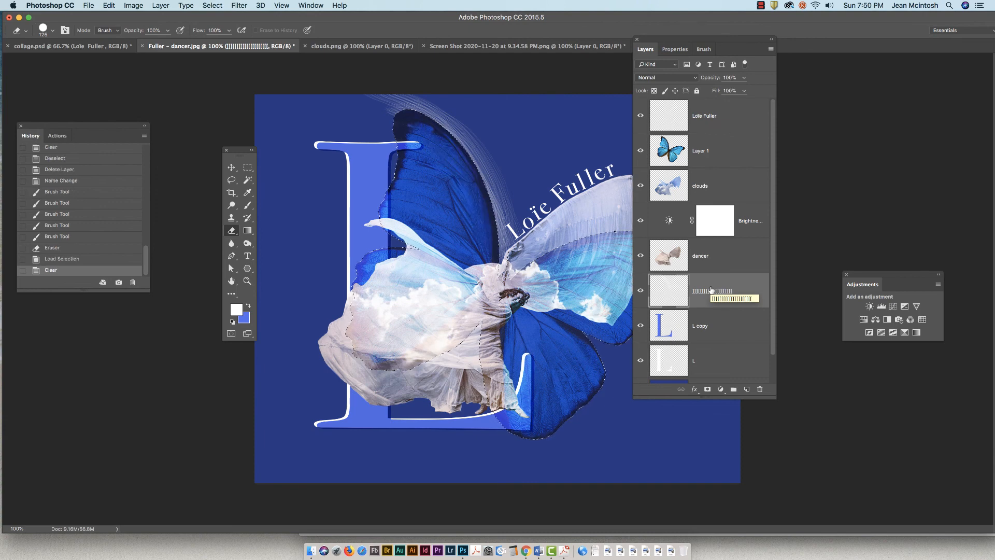
key(super+d)
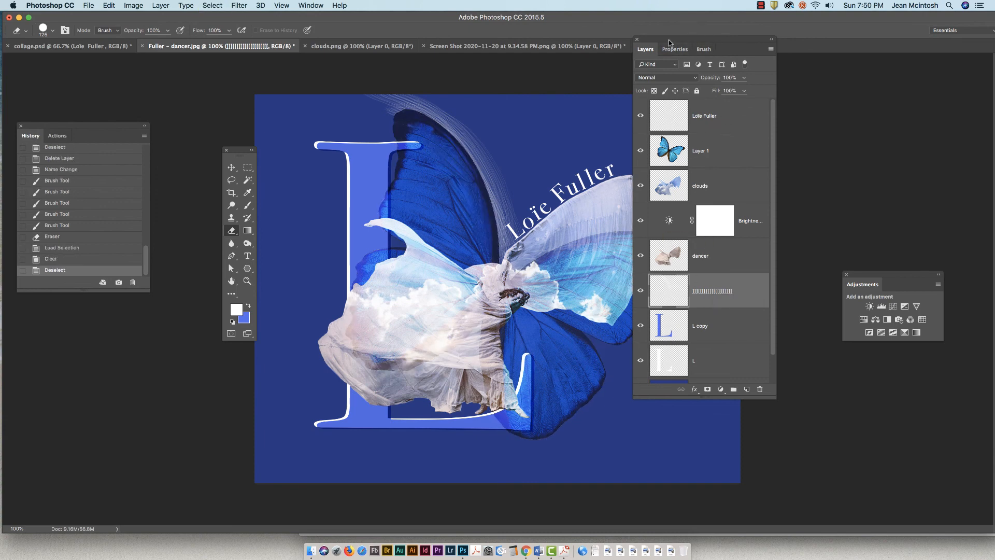
Step: Erase the stray bristle ends above the left wing's tip and the leftover marks around the right wing
drag(675, 41, 800, 46)
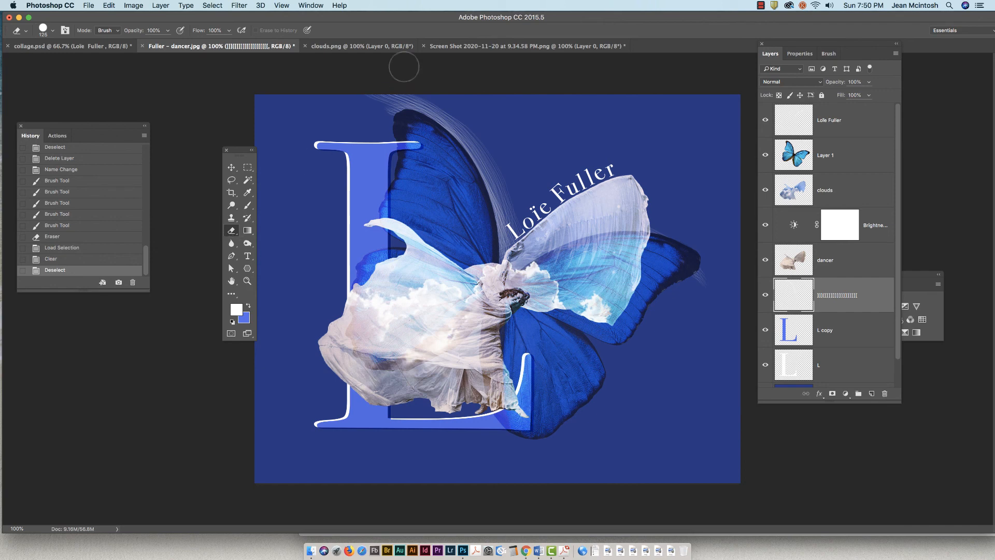
mouse_move(368, 91)
mouse_down()
mouse_move(395, 78)
mouse_move(438, 82)
mouse_up()
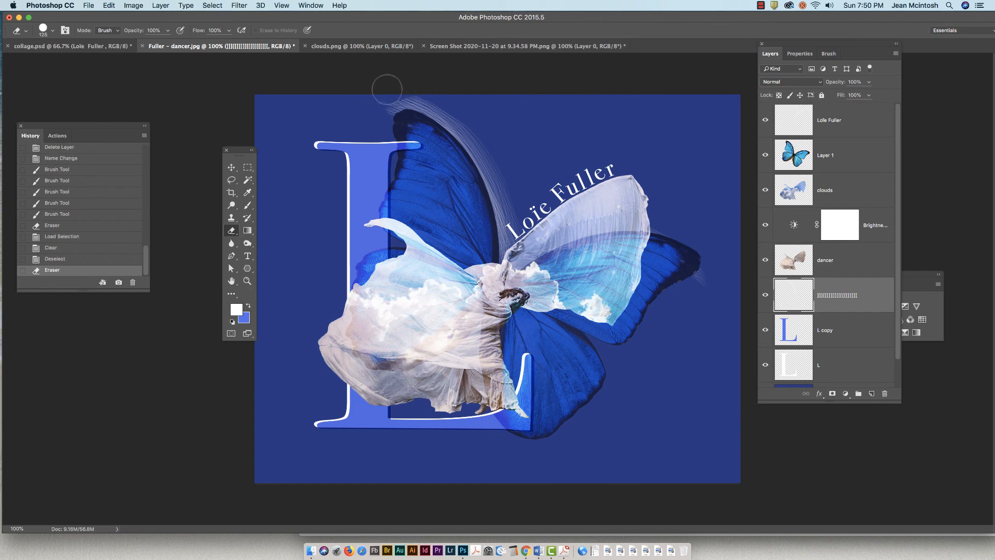
mouse_move(378, 107)
mouse_down()
mouse_move(451, 89)
mouse_move(523, 93)
mouse_up()
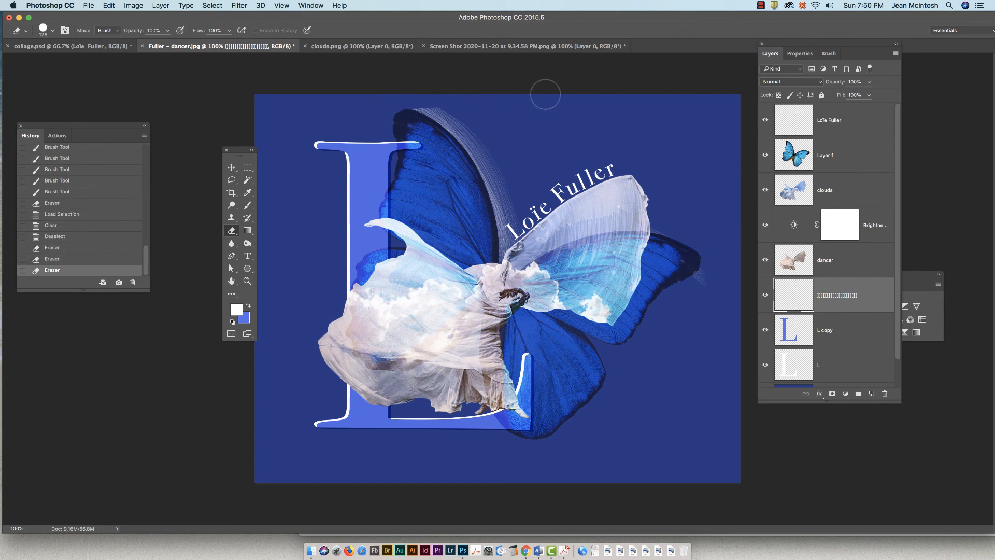
click(231, 168)
drag(493, 176, 493, 175)
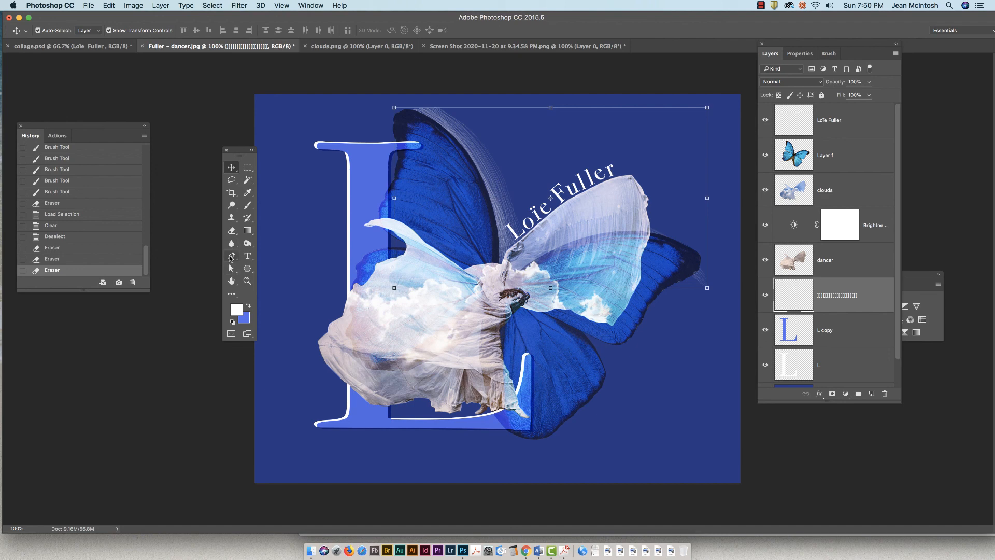
click(231, 230)
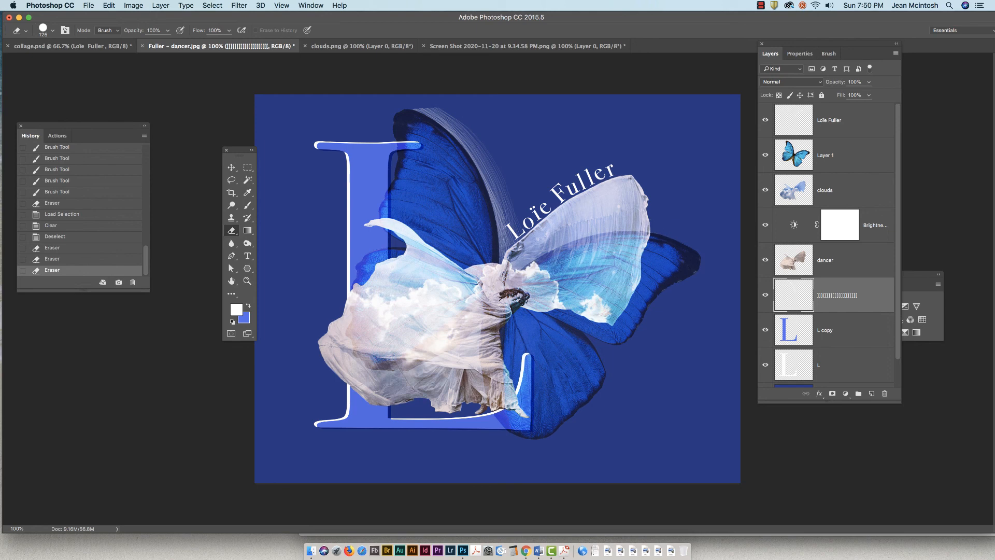
click(562, 289)
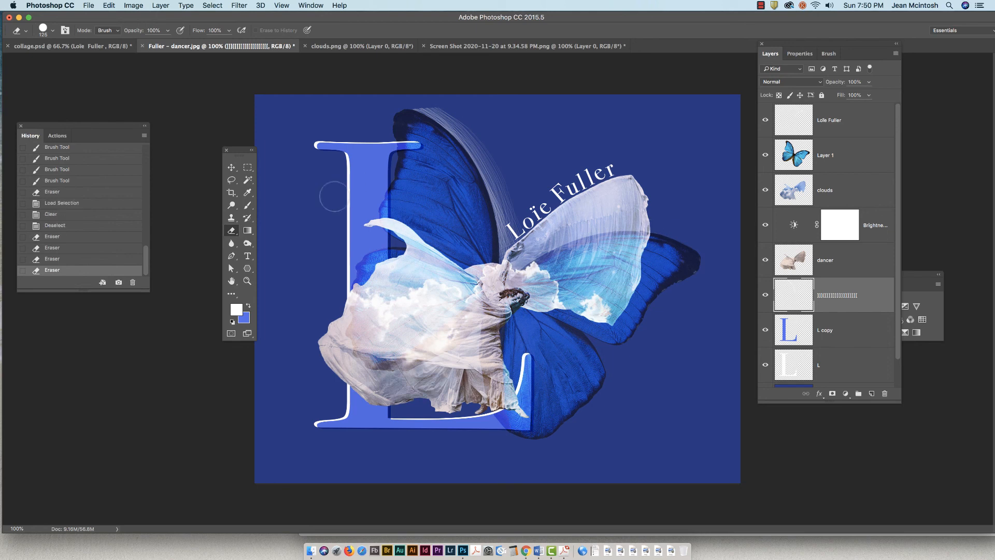
Step: Duplicate the bristle strokes to the right of the left wing and flip the copy horizontally
click(231, 167)
click(487, 173)
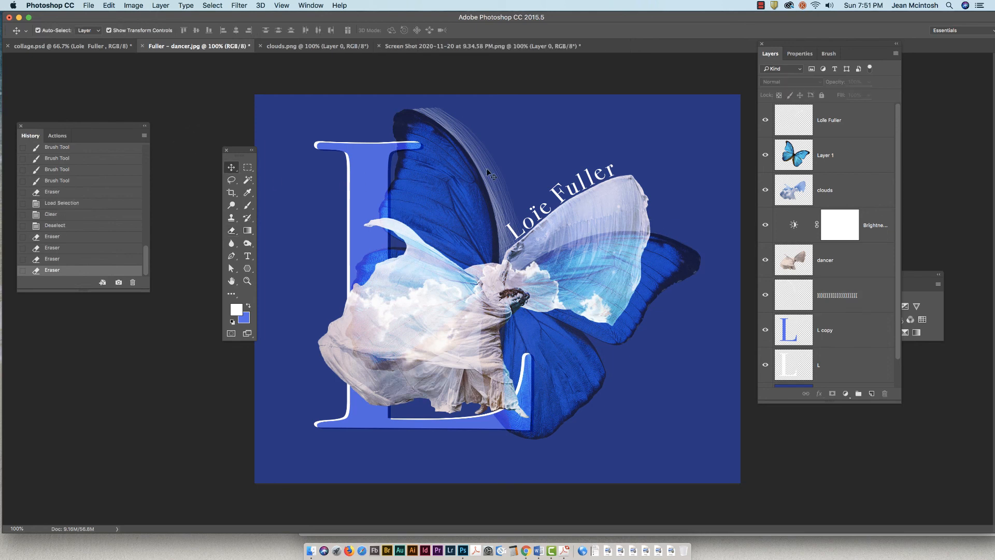
drag(482, 162, 559, 159)
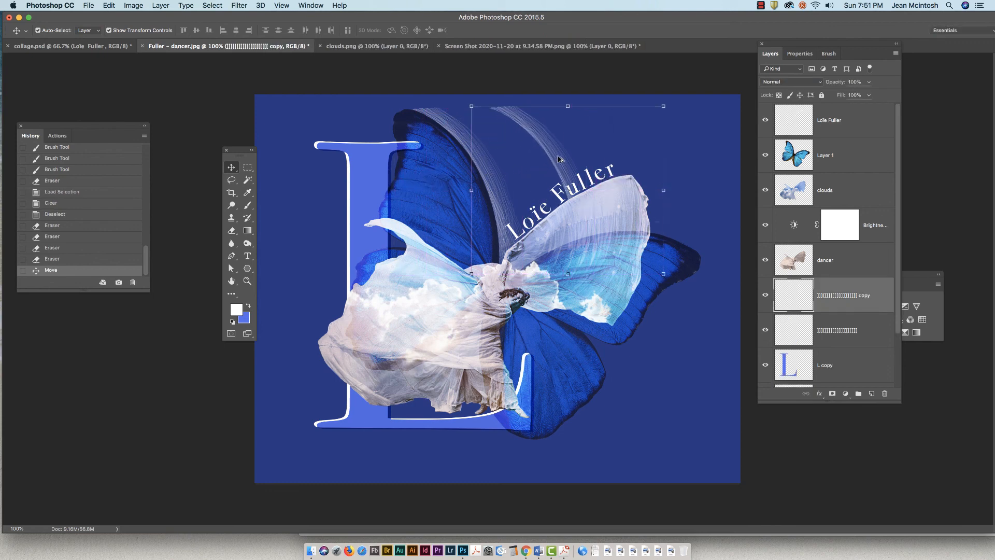
click(109, 6)
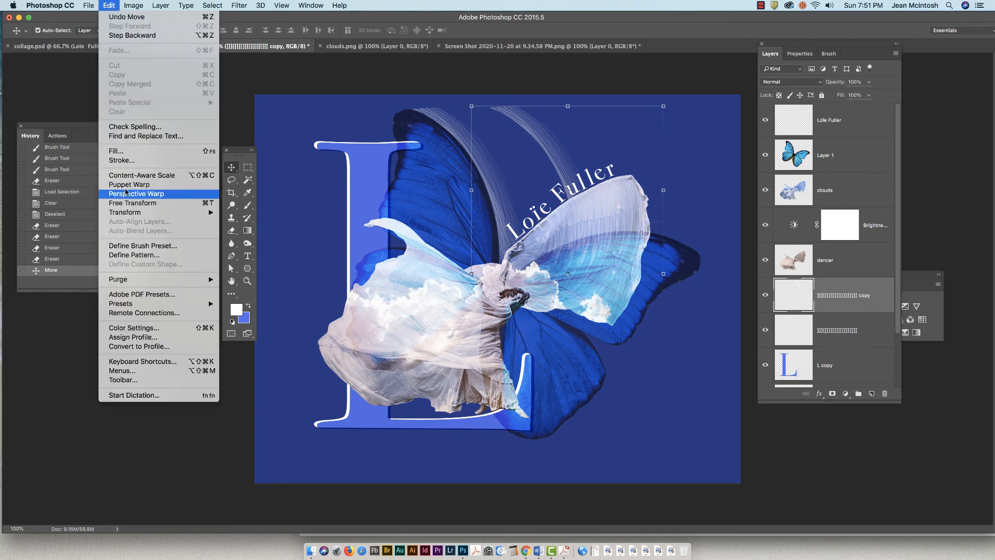
mouse_move(127, 214)
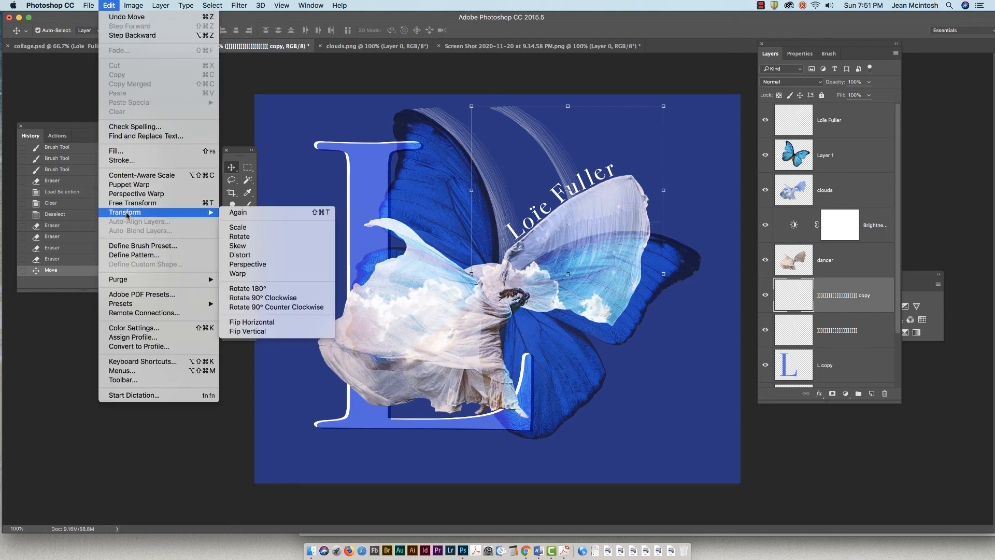
click(247, 323)
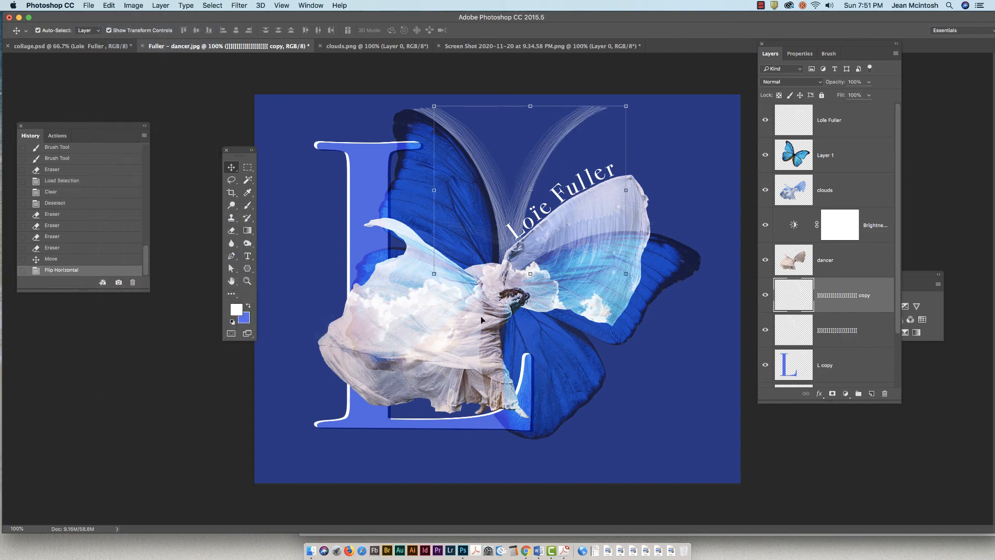
Step: Move the flipped bristle copy to the right wing, rotate it 43.87° along the wing's upper edge, apply the transformation, and deselect the layer
drag(547, 144, 588, 165)
drag(676, 123, 808, 229)
drag(670, 197, 671, 236)
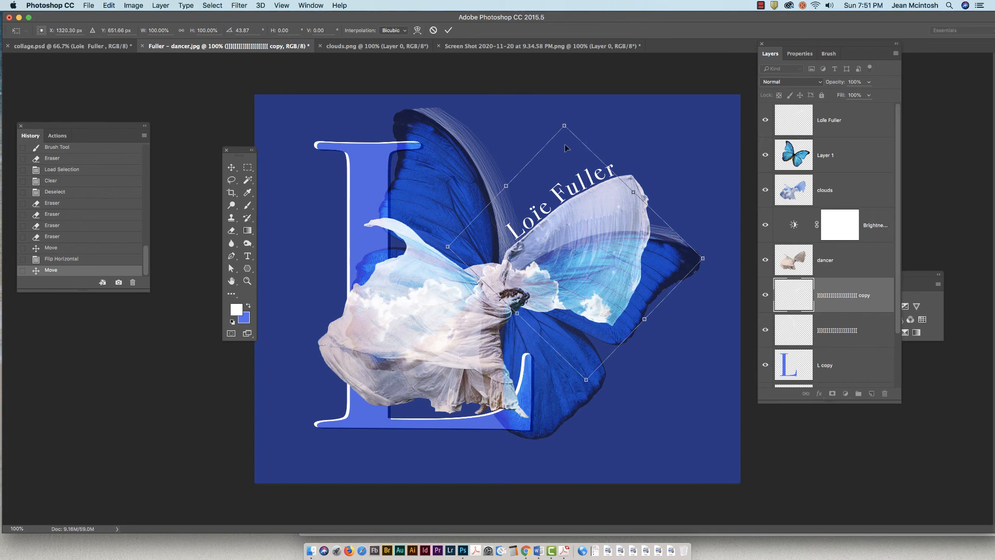
click(229, 167)
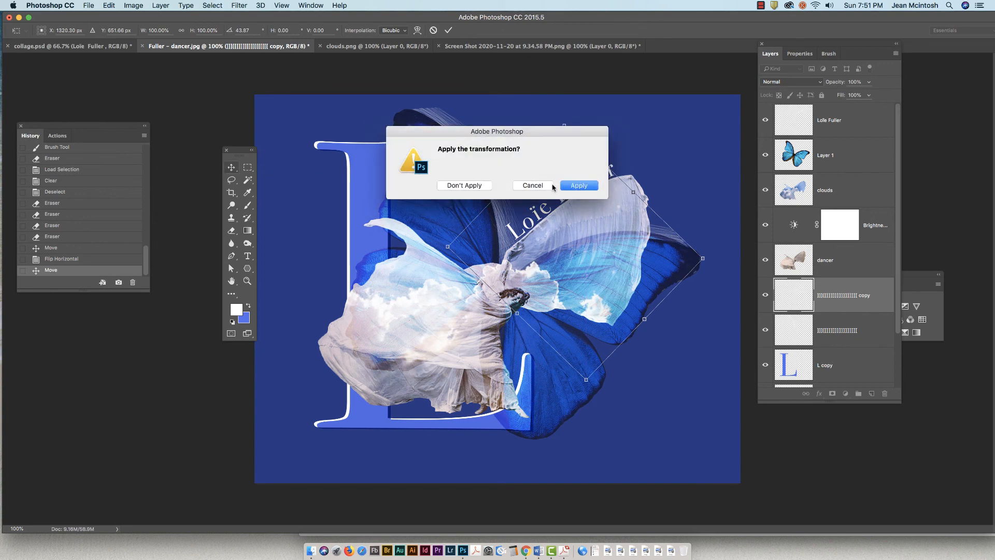
click(583, 184)
click(502, 118)
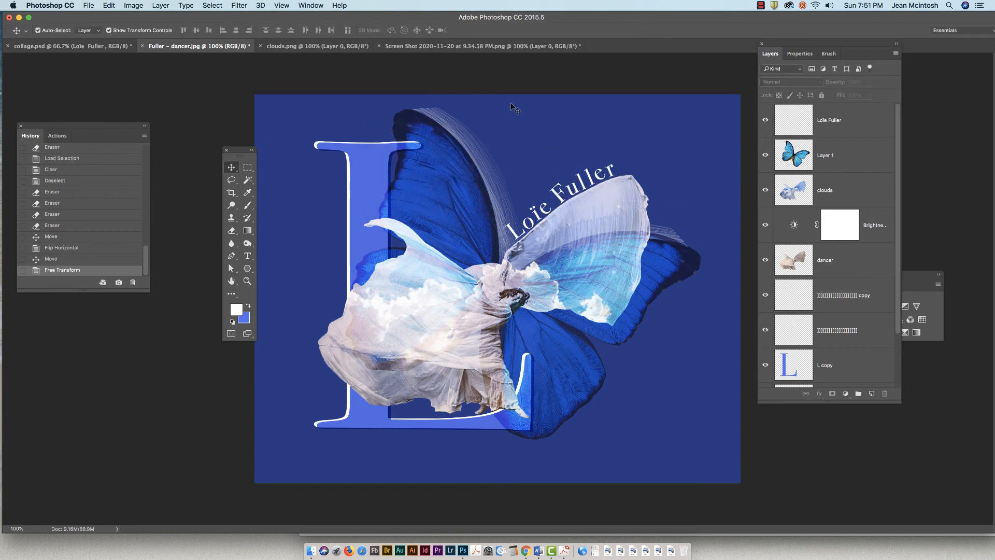